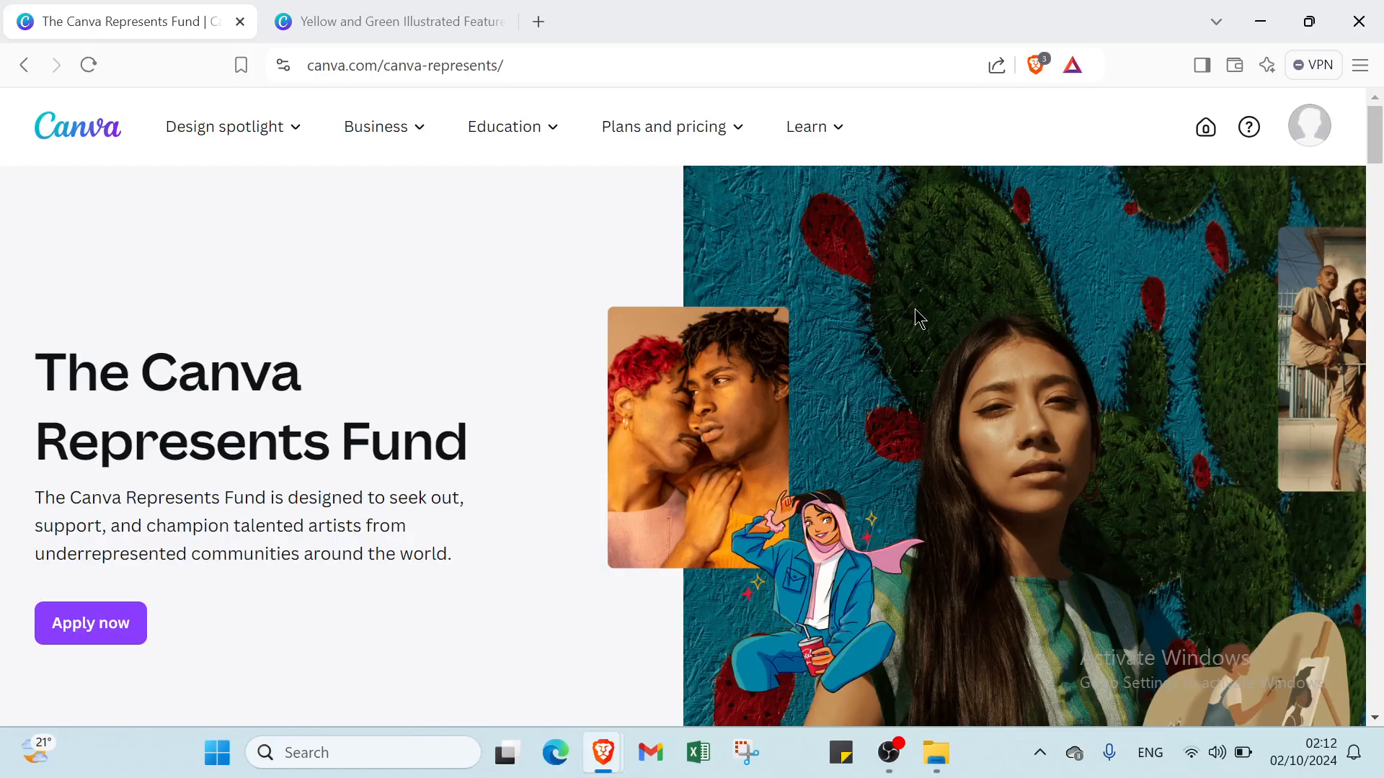
- Examine the Canva Represents Fund page, including its sections on representative content and becoming a Canva Represents artist
scroll(915, 308, down, 2)
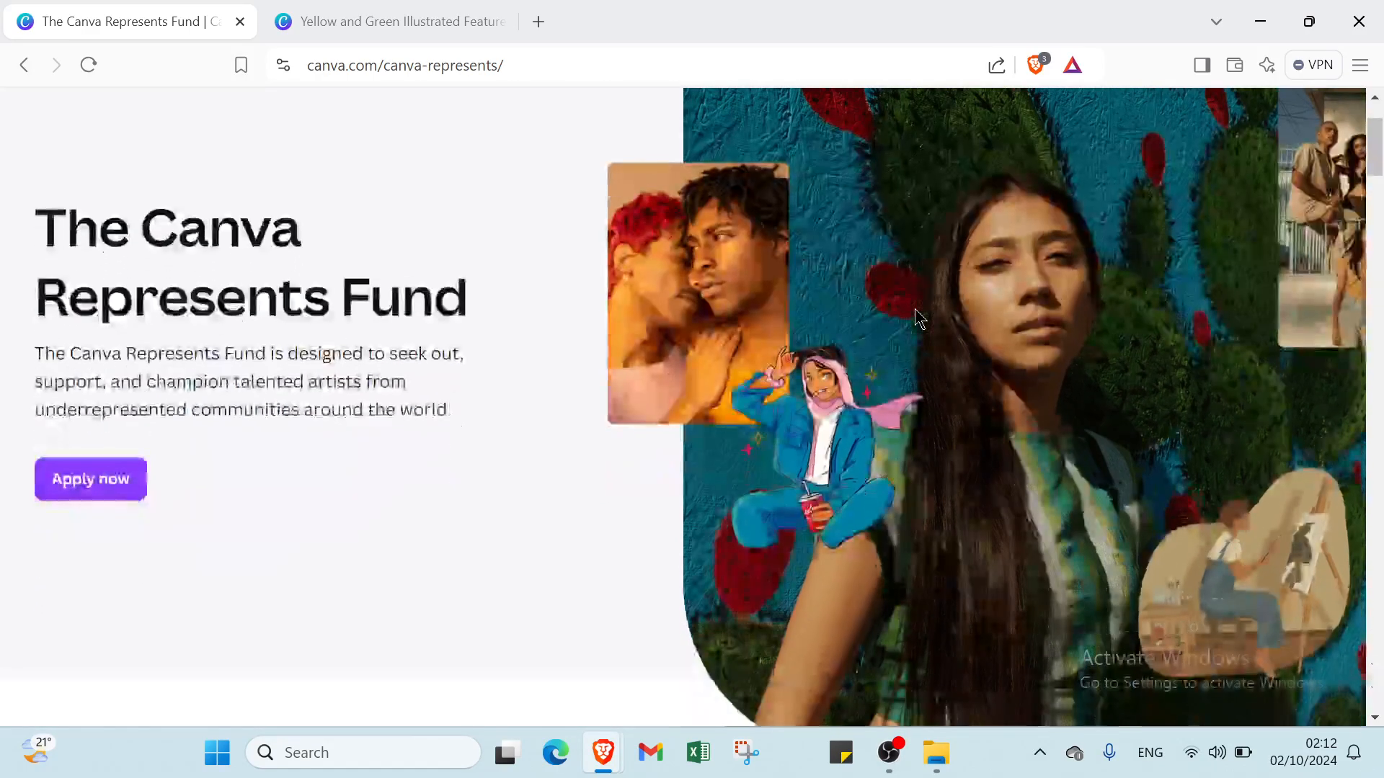
scroll(914, 308, up, 2)
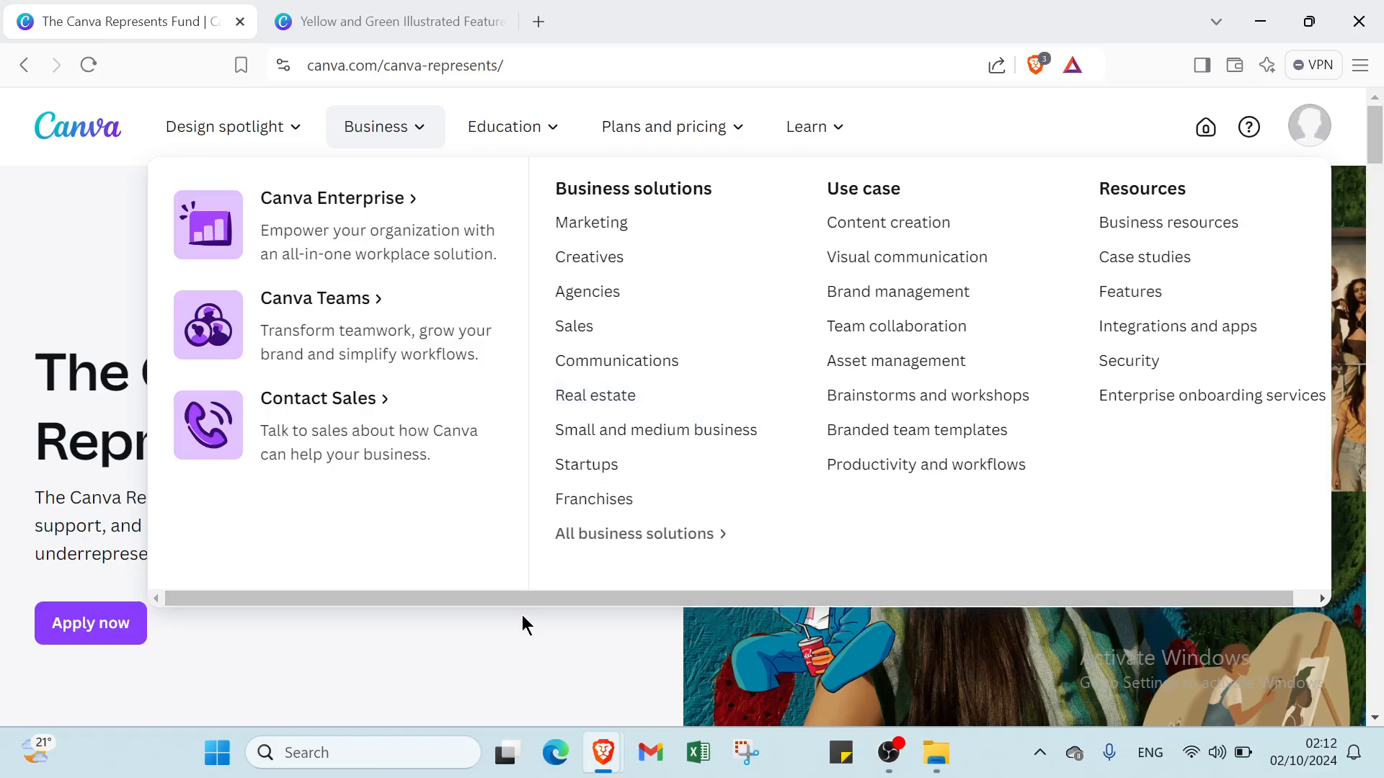
scroll(507, 475, down, 5)
scroll(500, 467, up, 5)
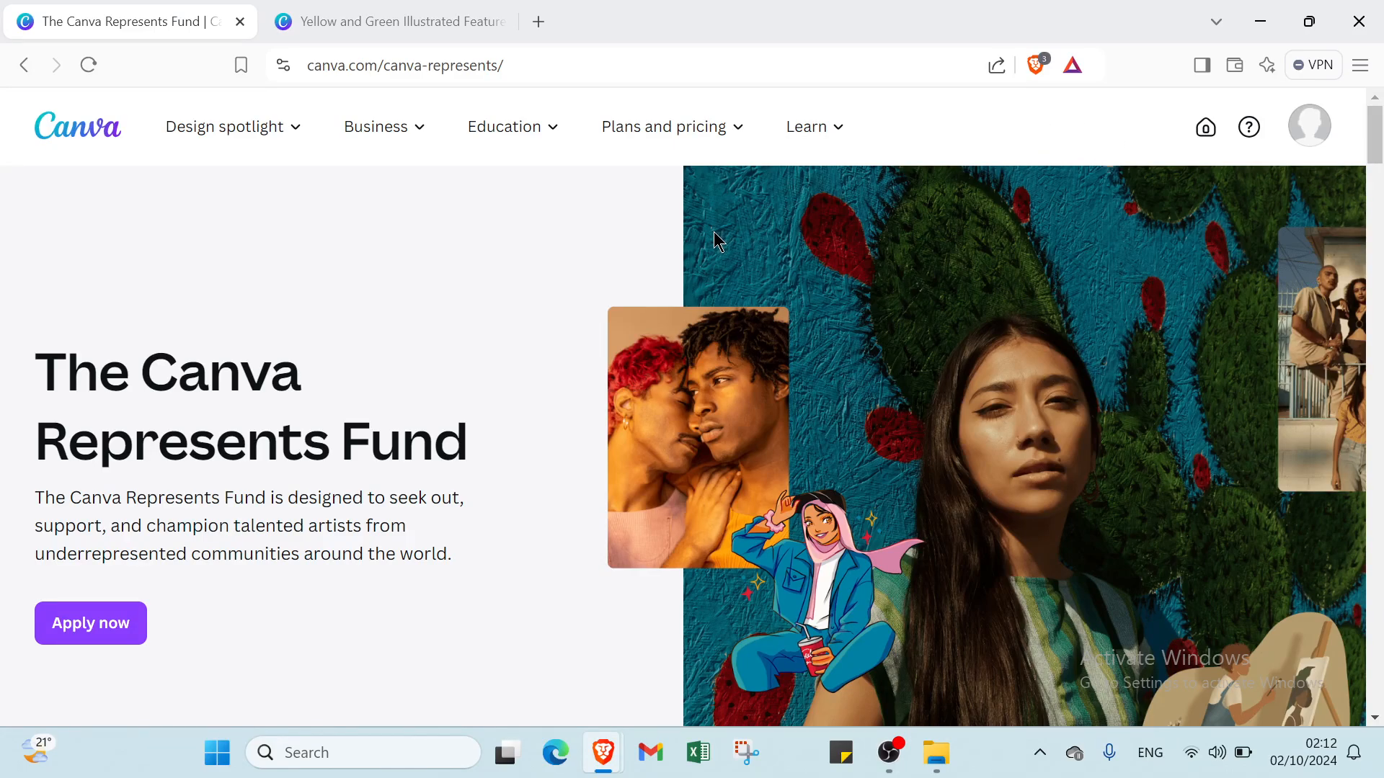
scroll(637, 332, down, 1)
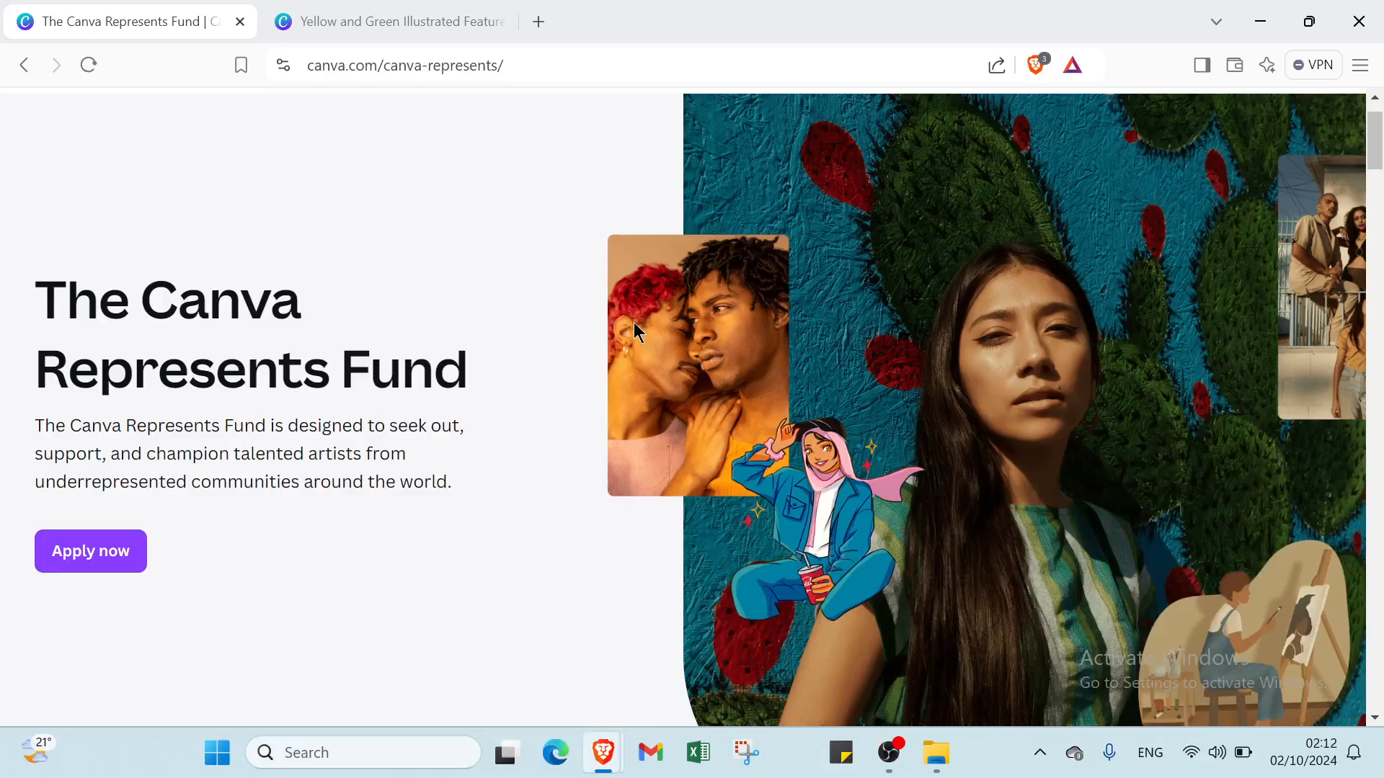
scroll(637, 332, down, 1)
scroll(637, 333, down, 1)
scroll(637, 332, down, 1)
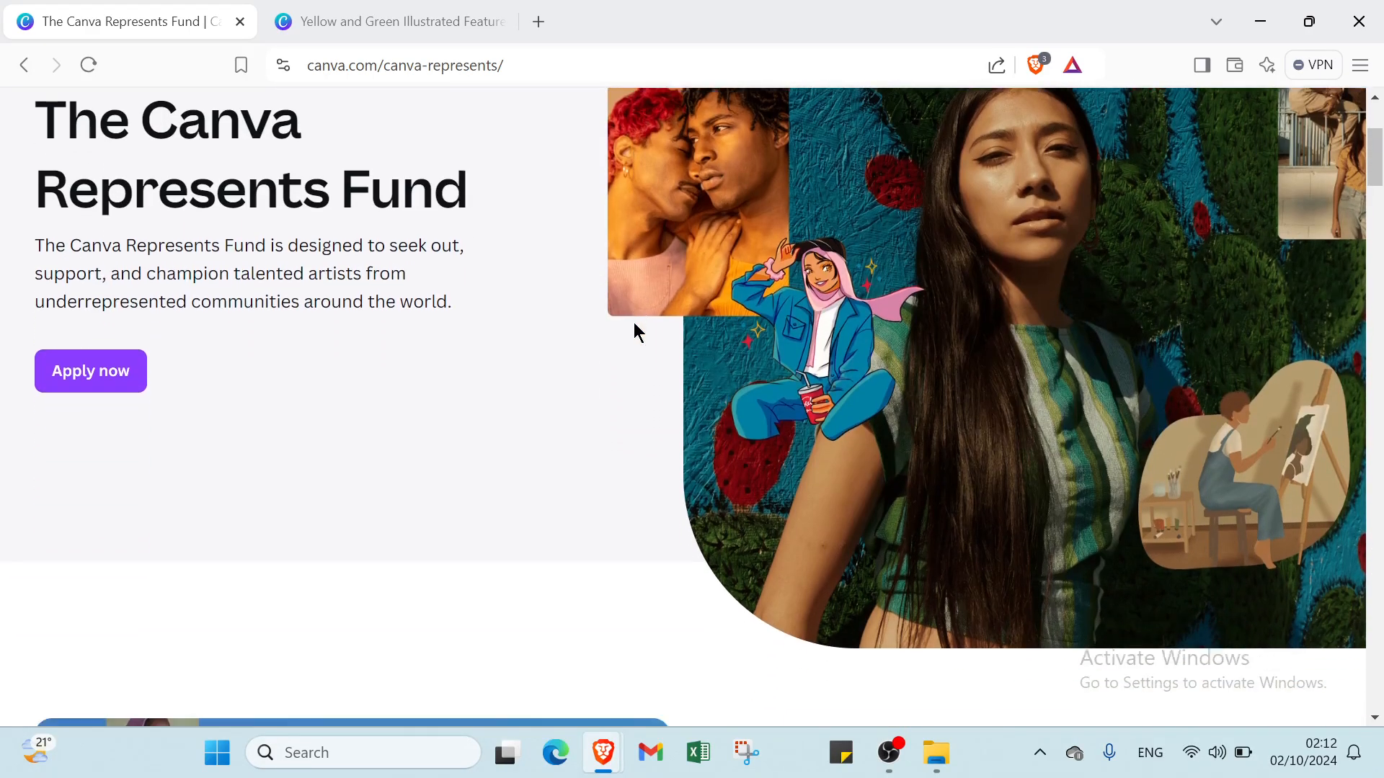
scroll(633, 322, down, 3)
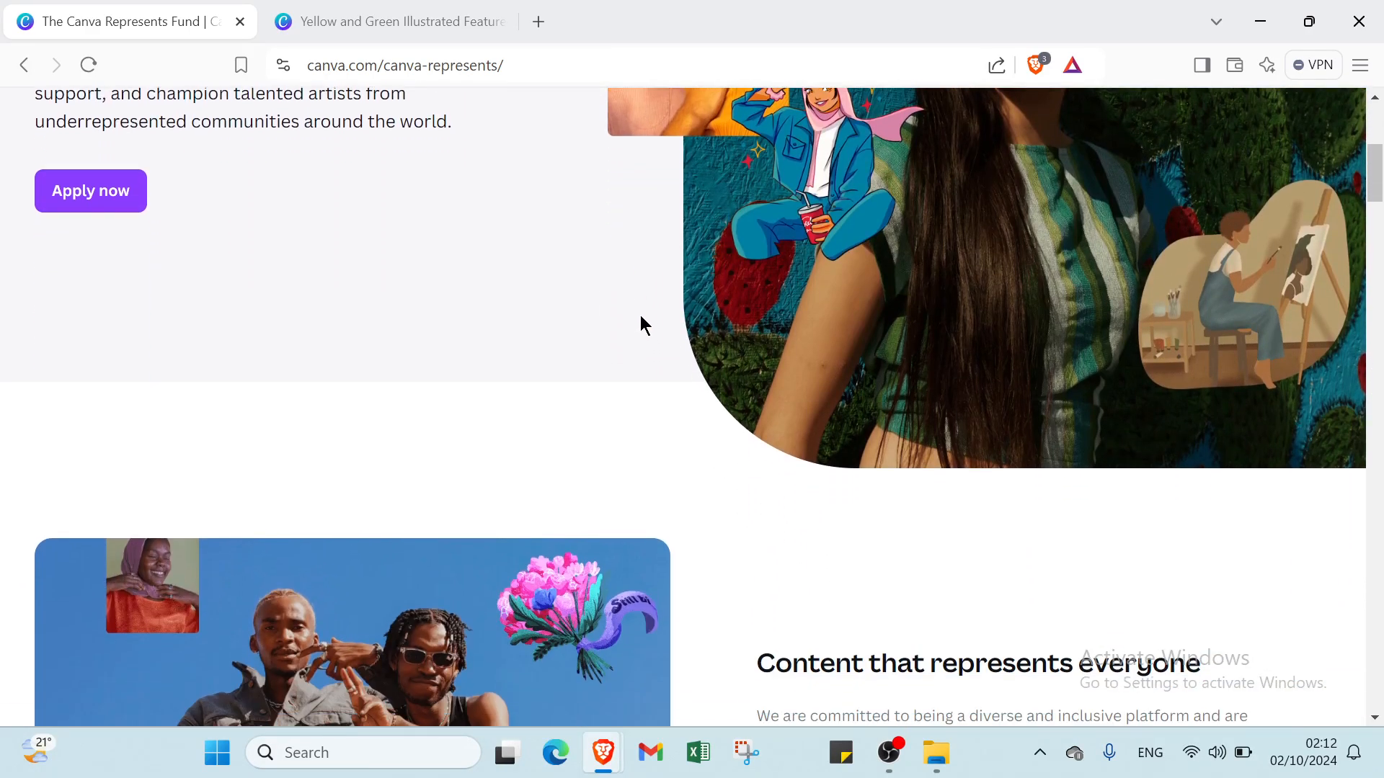
scroll(709, 173, down, 2)
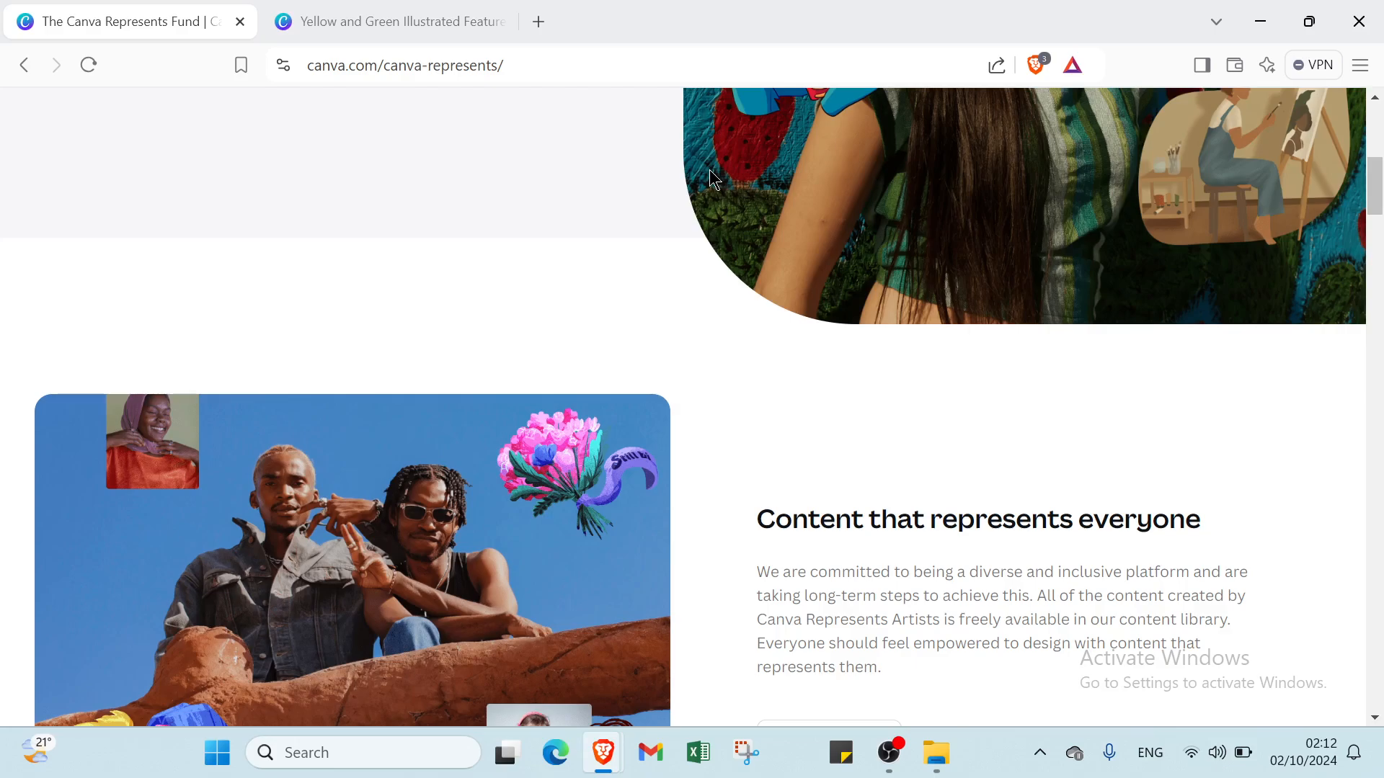
scroll(709, 170, down, 2)
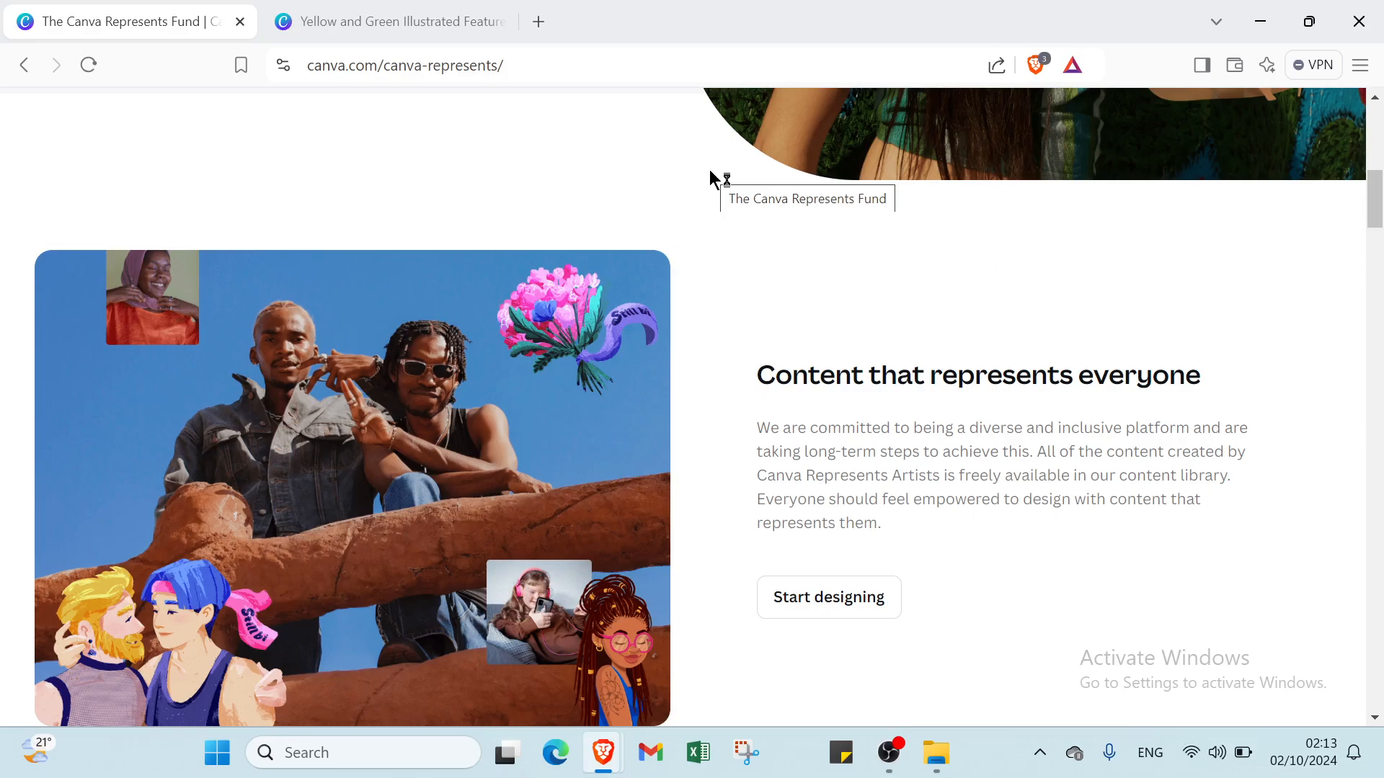
scroll(709, 172, down, 1)
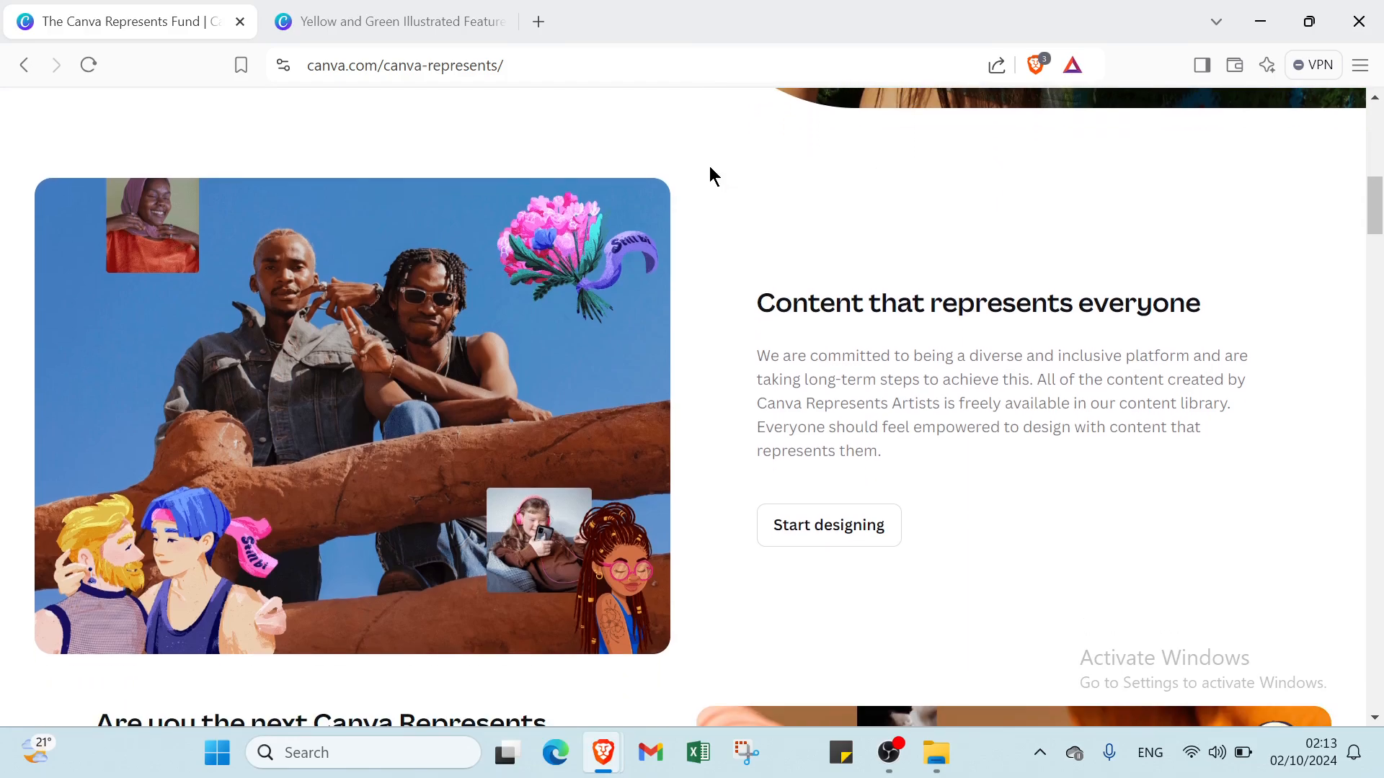
scroll(709, 167, down, 3)
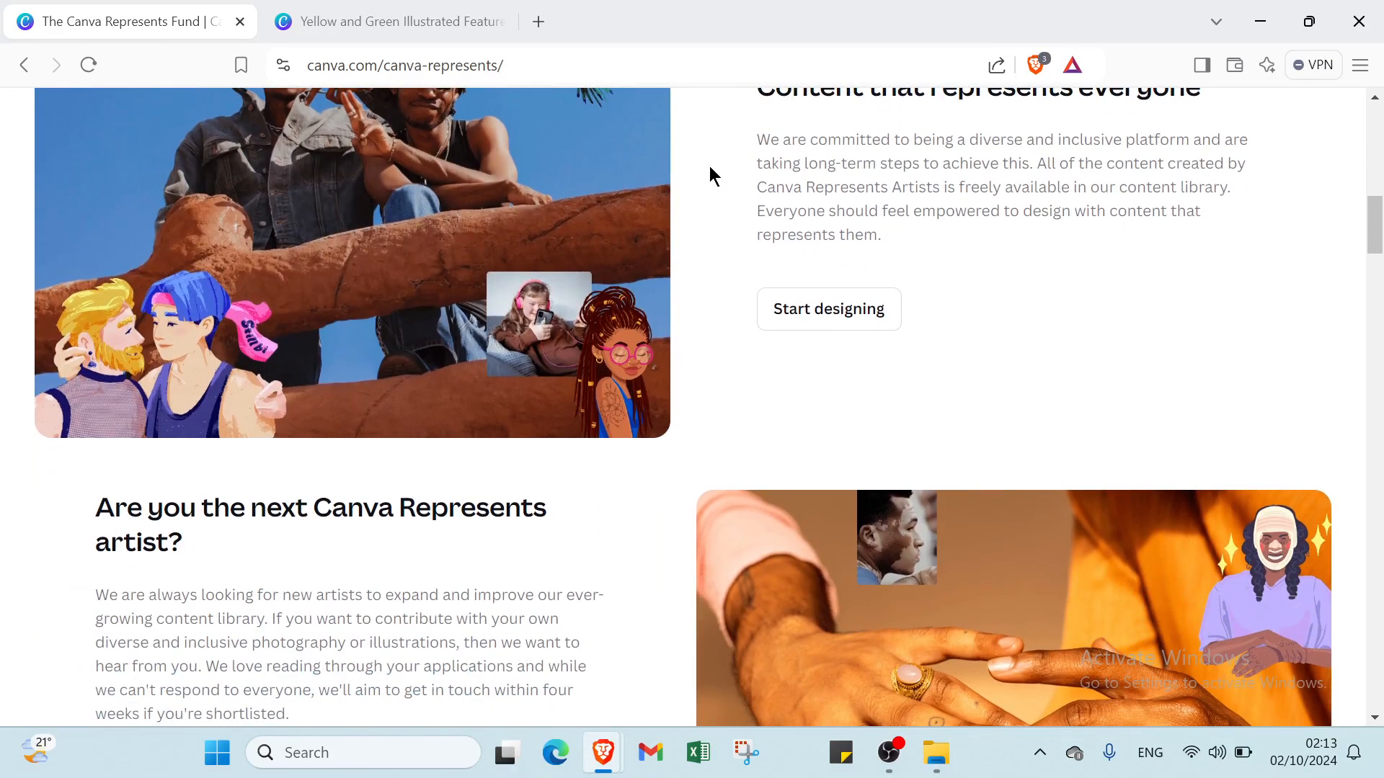
scroll(710, 168, down, 1)
scroll(710, 167, down, 1)
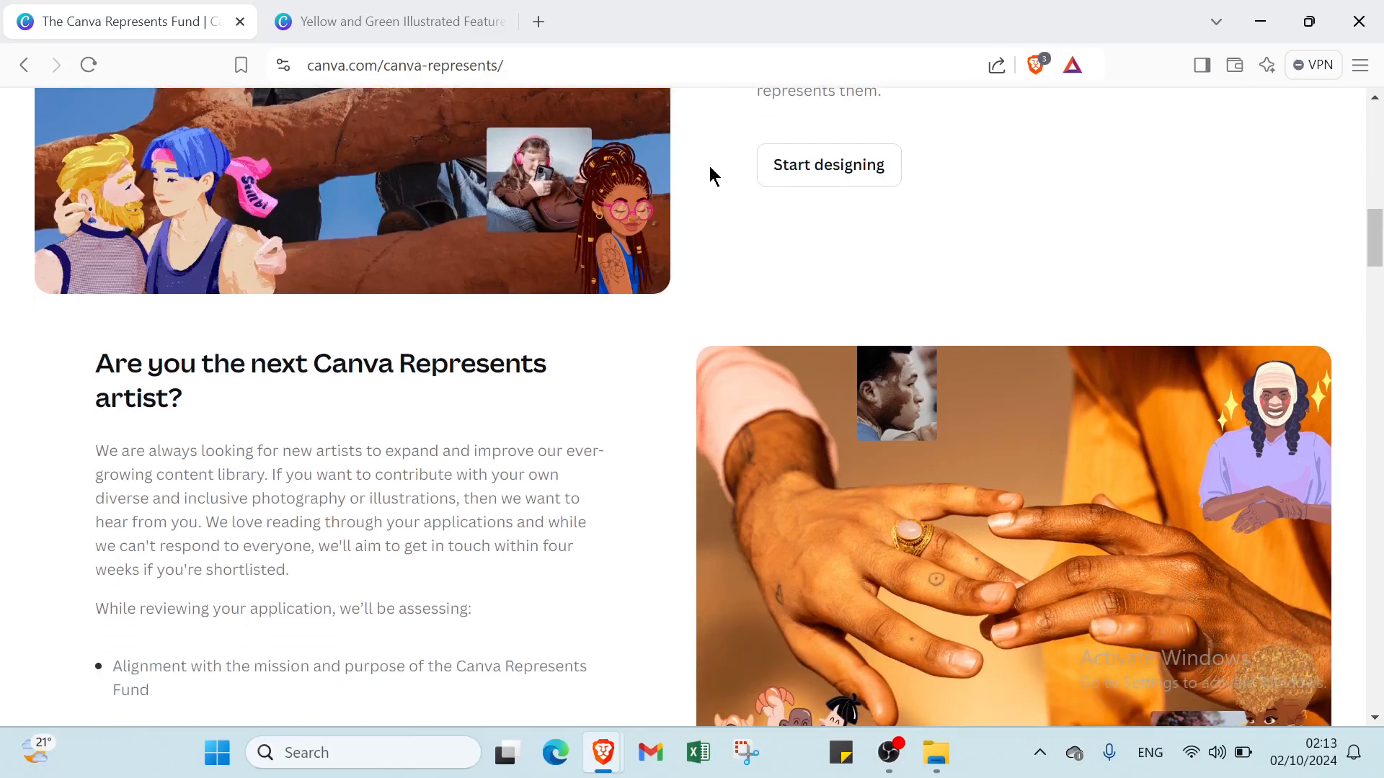
scroll(710, 167, down, 3)
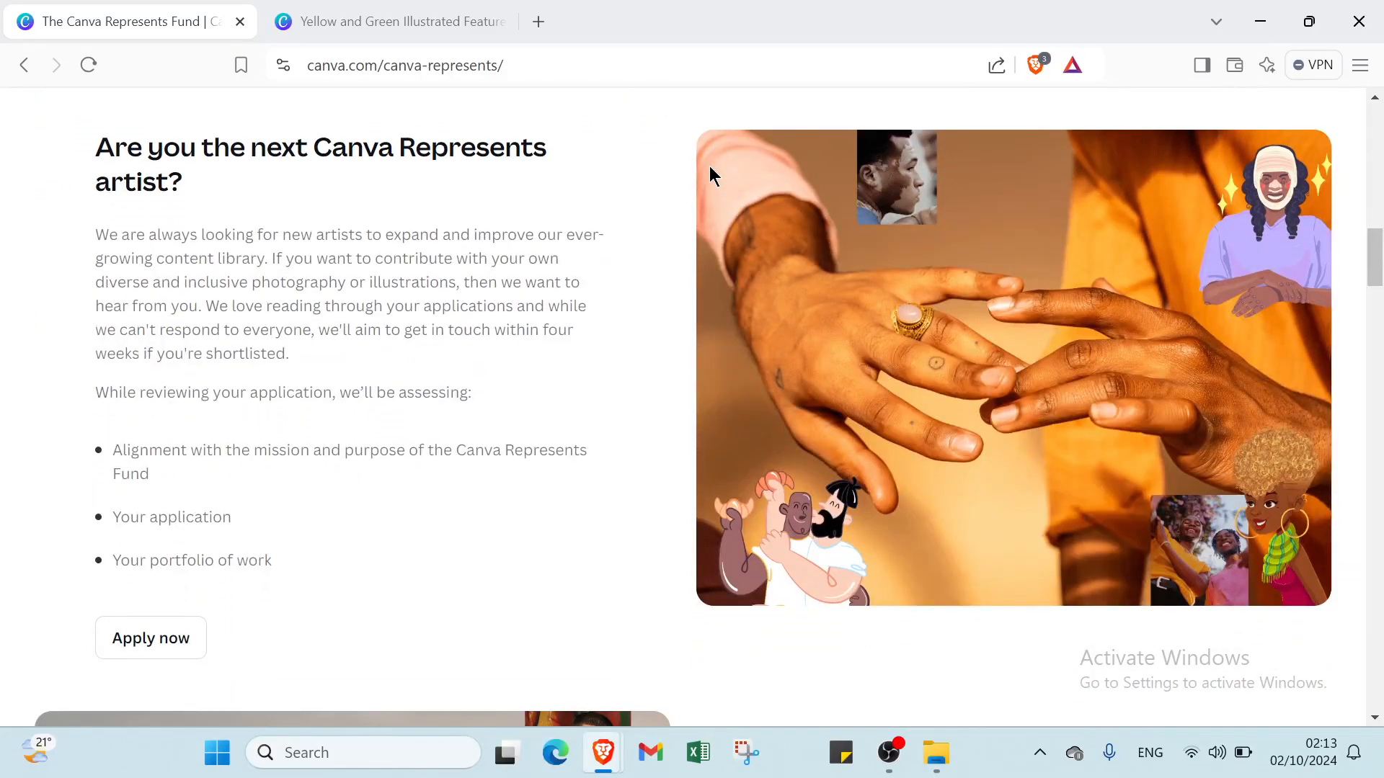
scroll(709, 165, up, 15)
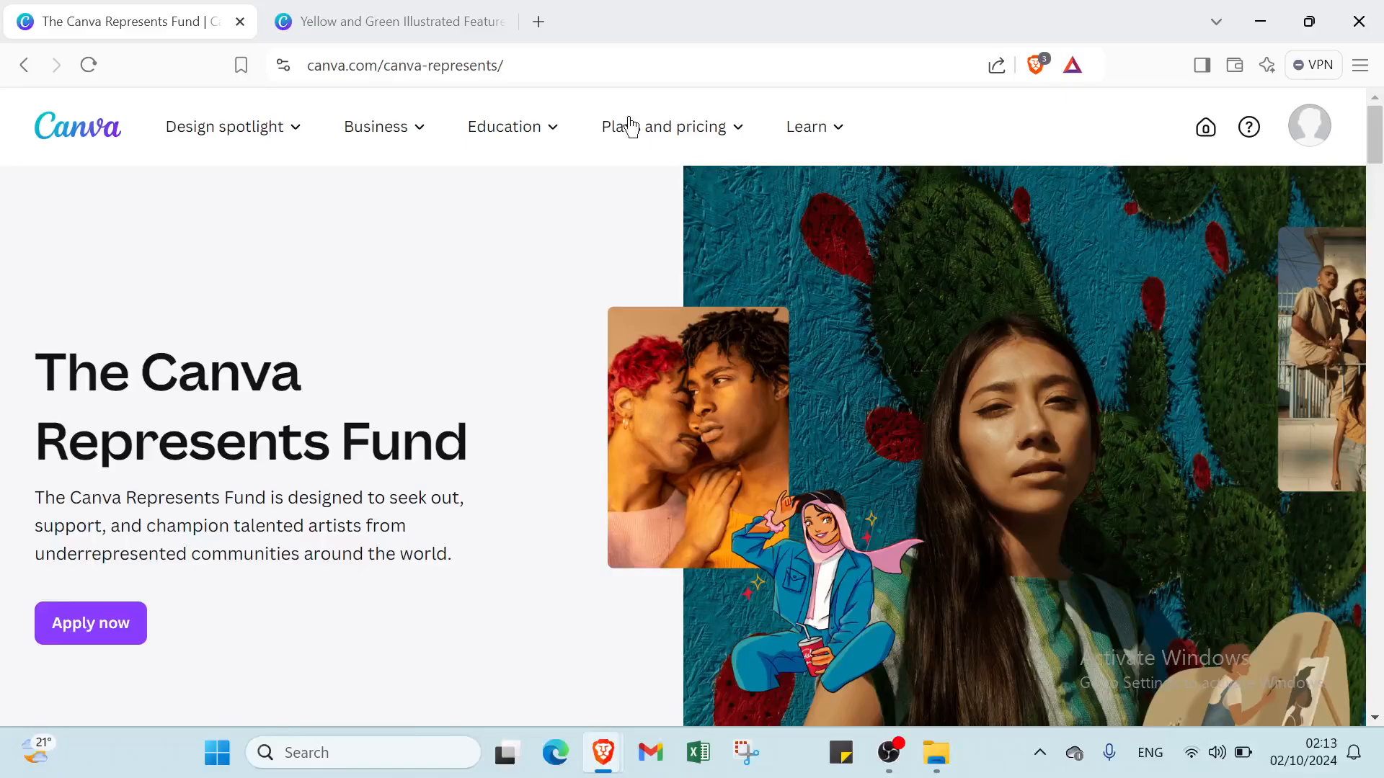
- Switch to the open Yellow and Green Illustrated Features design and leave it for the Canva home page
click(462, 20)
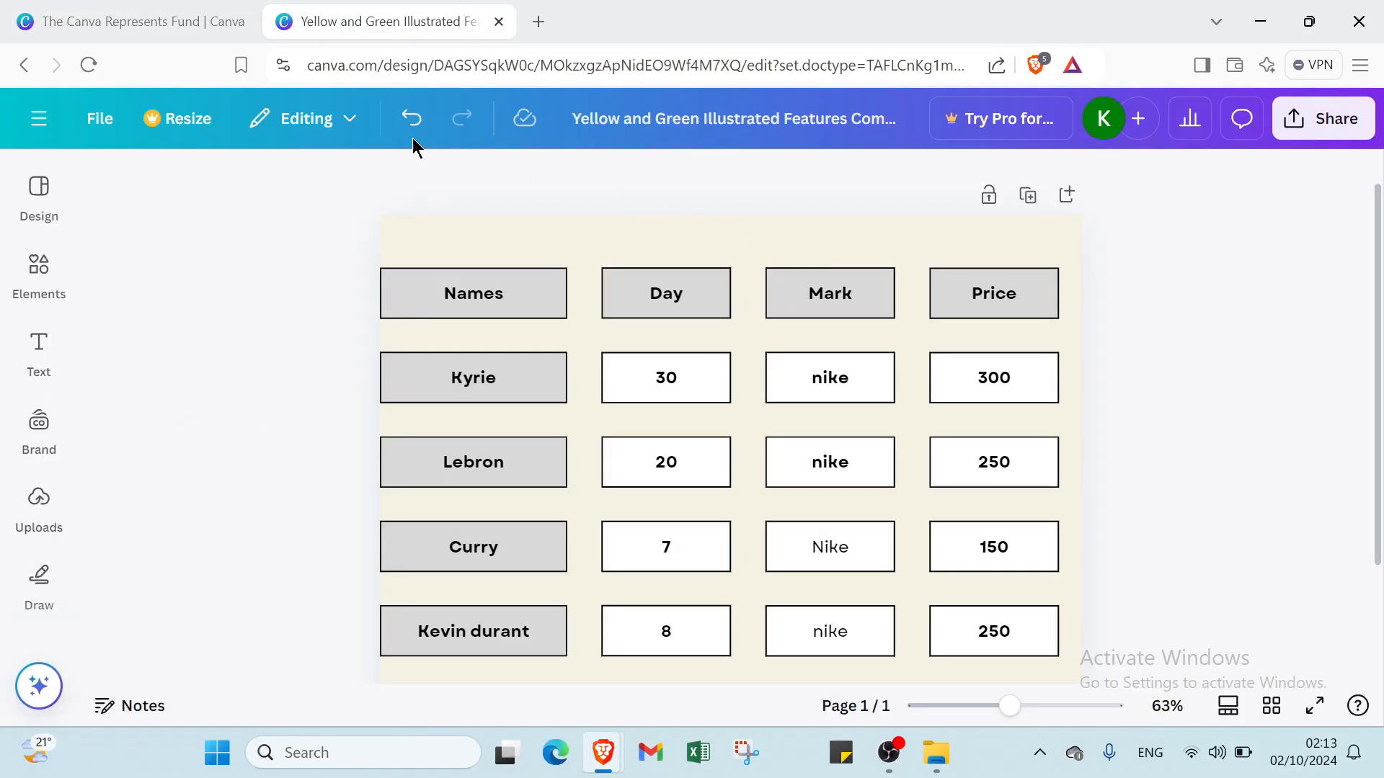
click(39, 117)
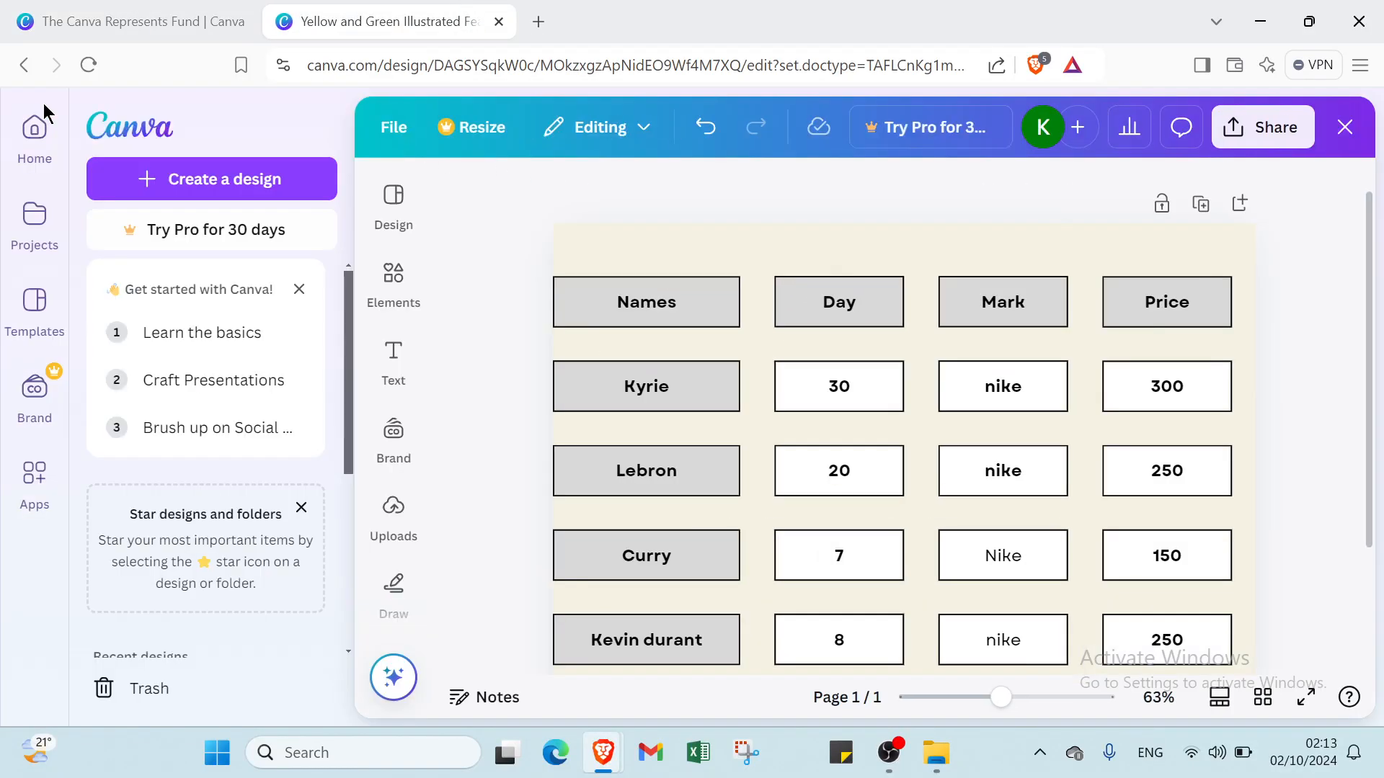
click(37, 138)
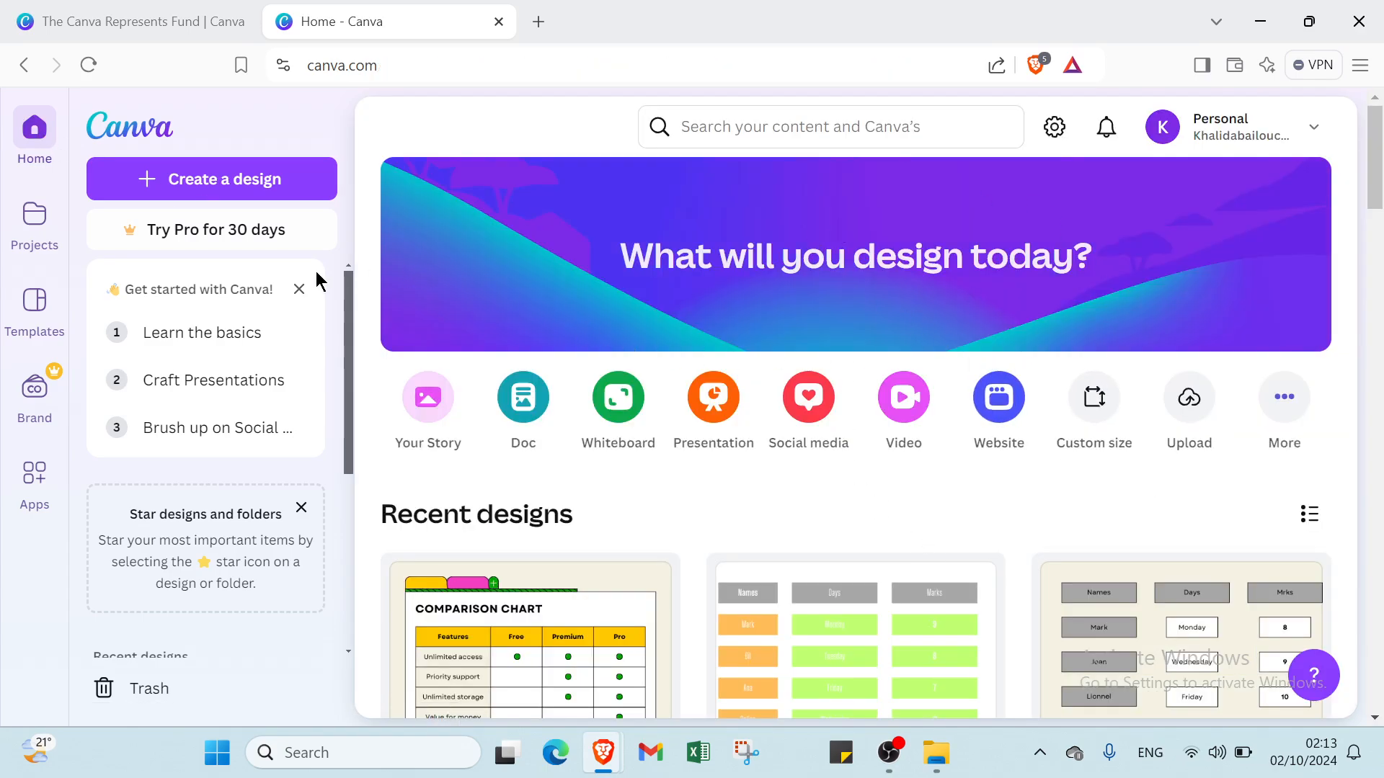
- Search for "table" with the results limited to Canva Templates
click(660, 132)
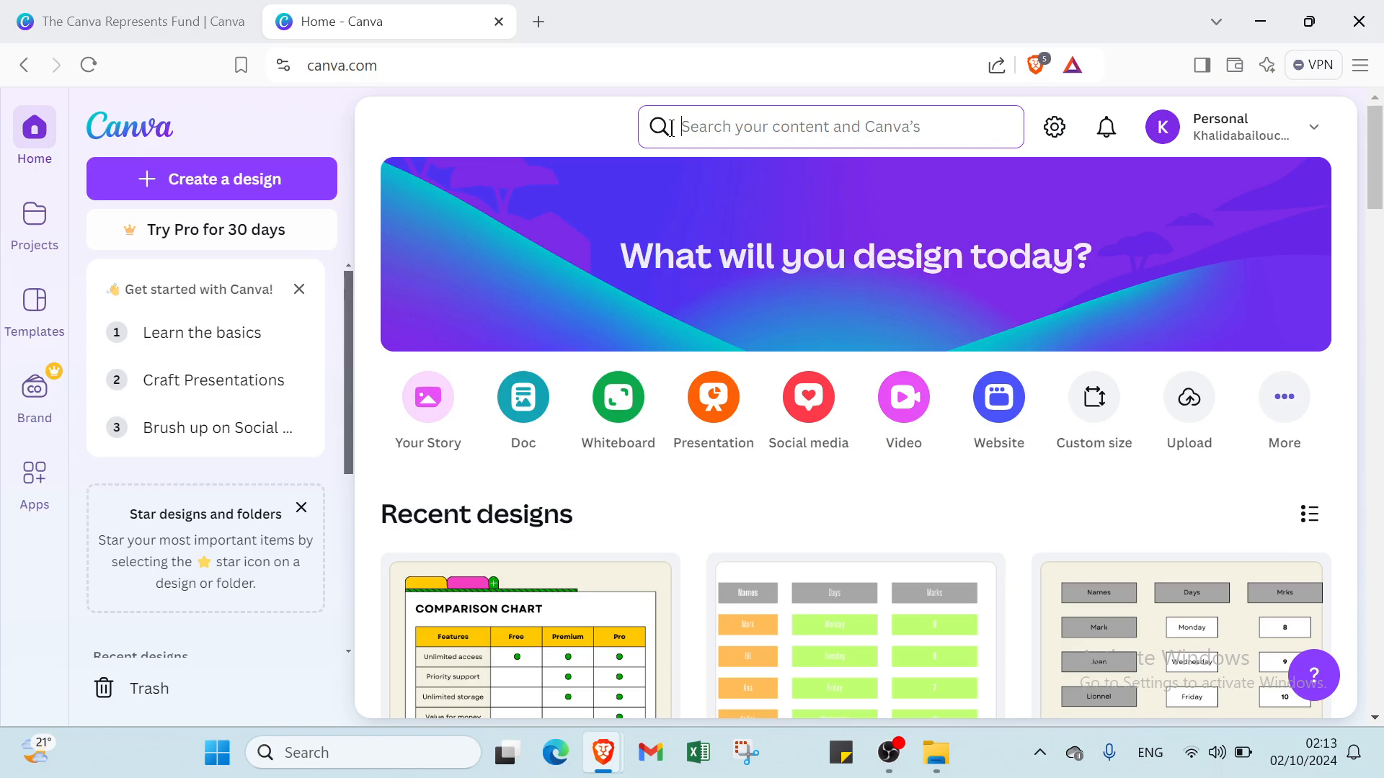
text(t)
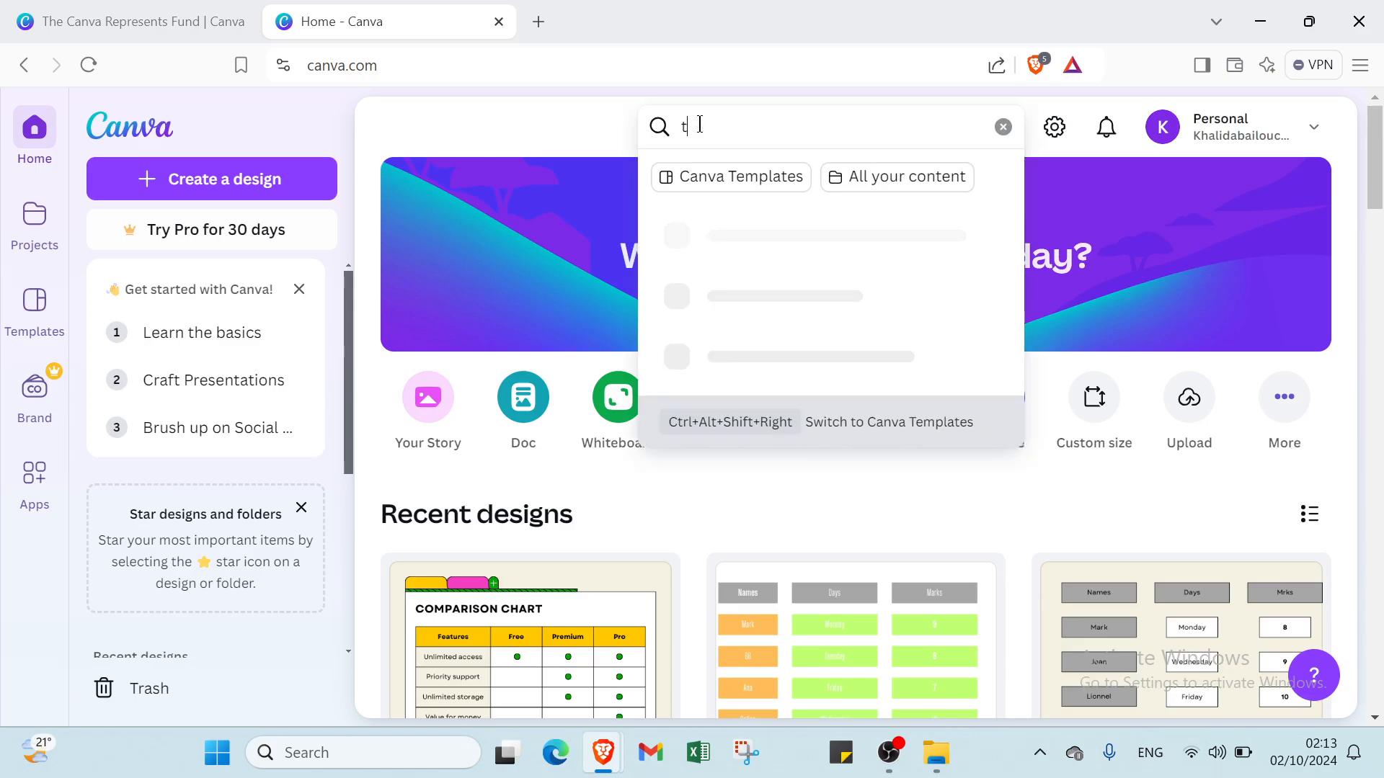
click(708, 177)
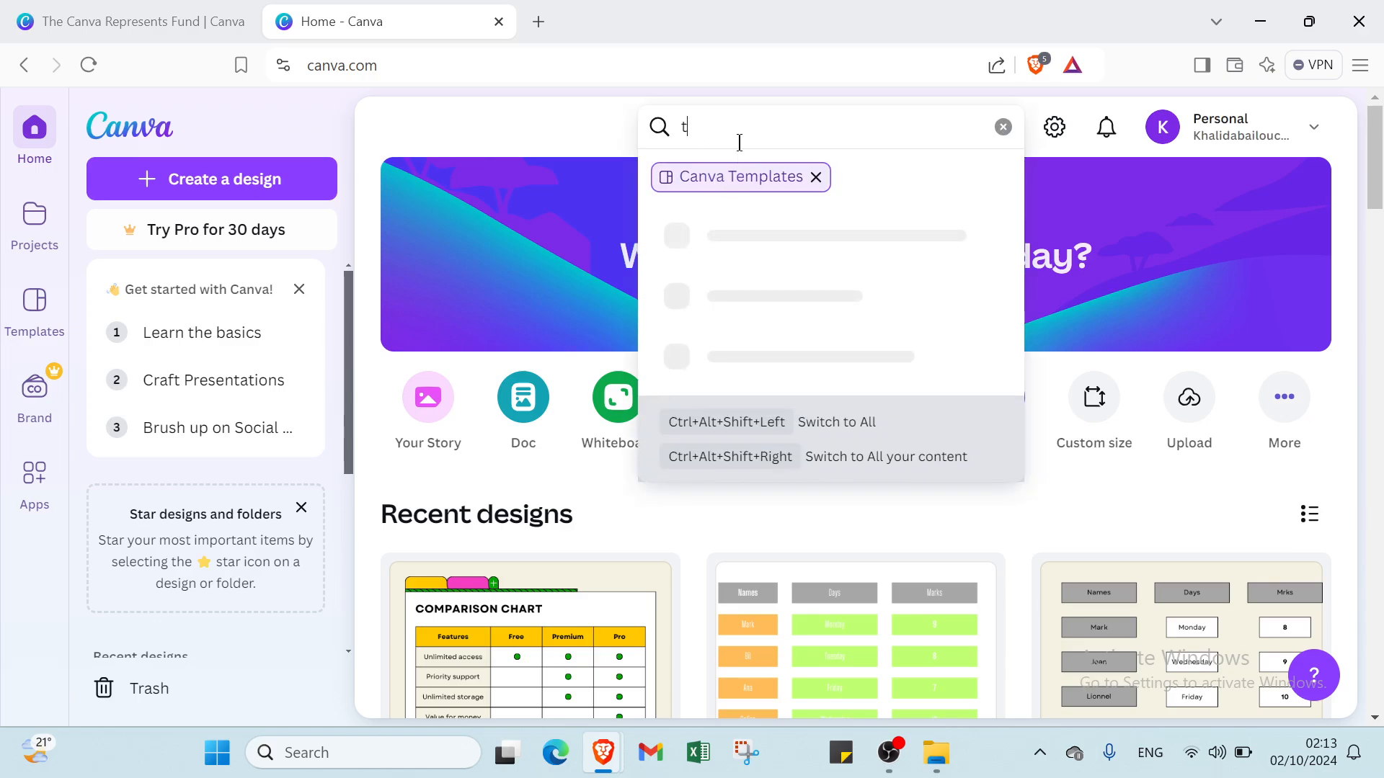
text(ab)
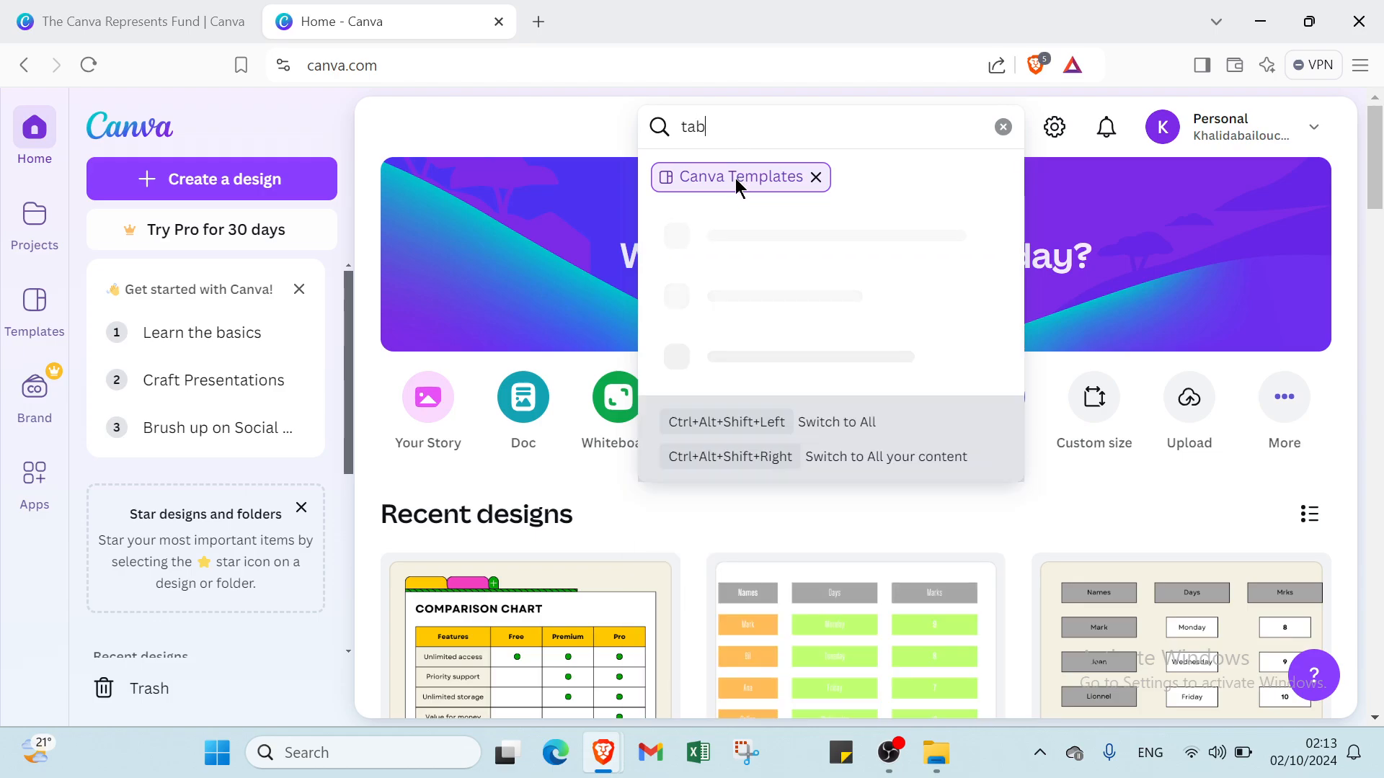
text(le)
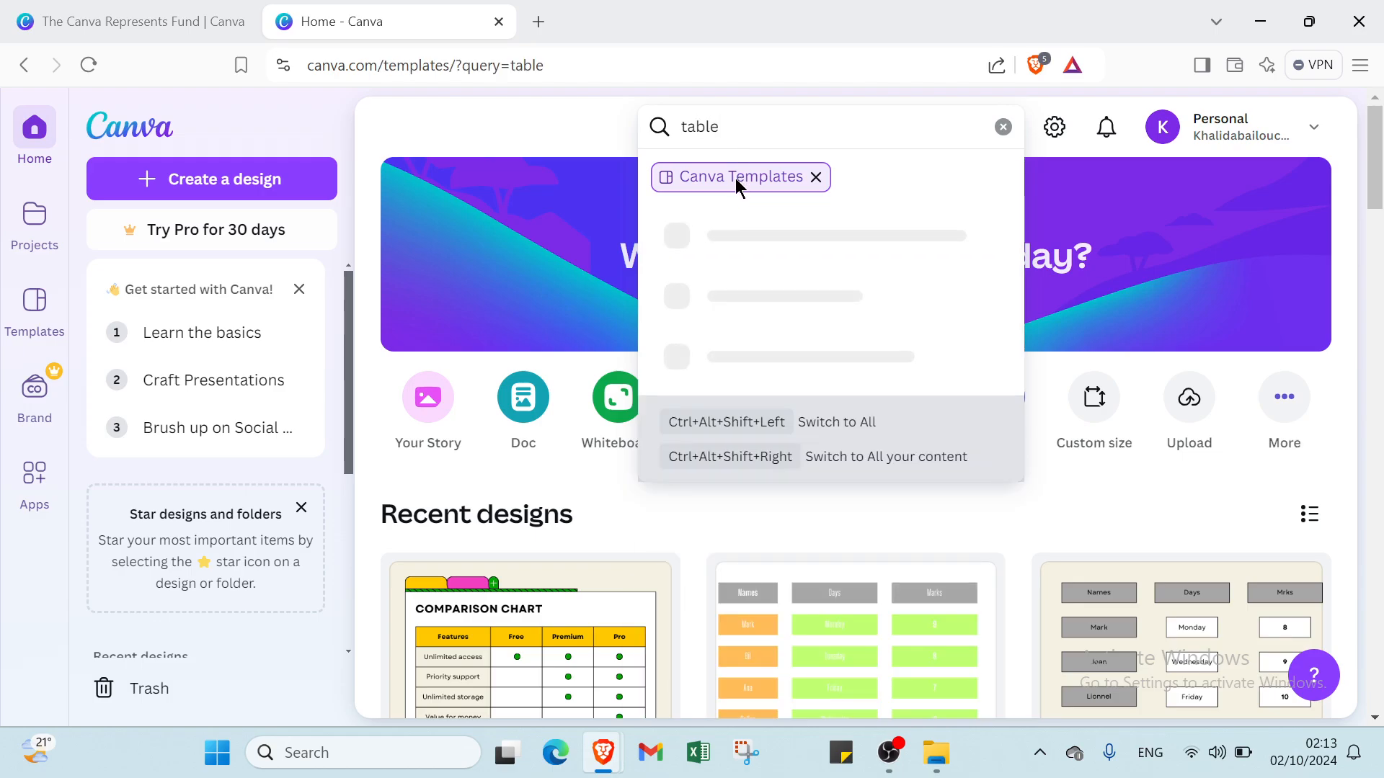
key(Return)
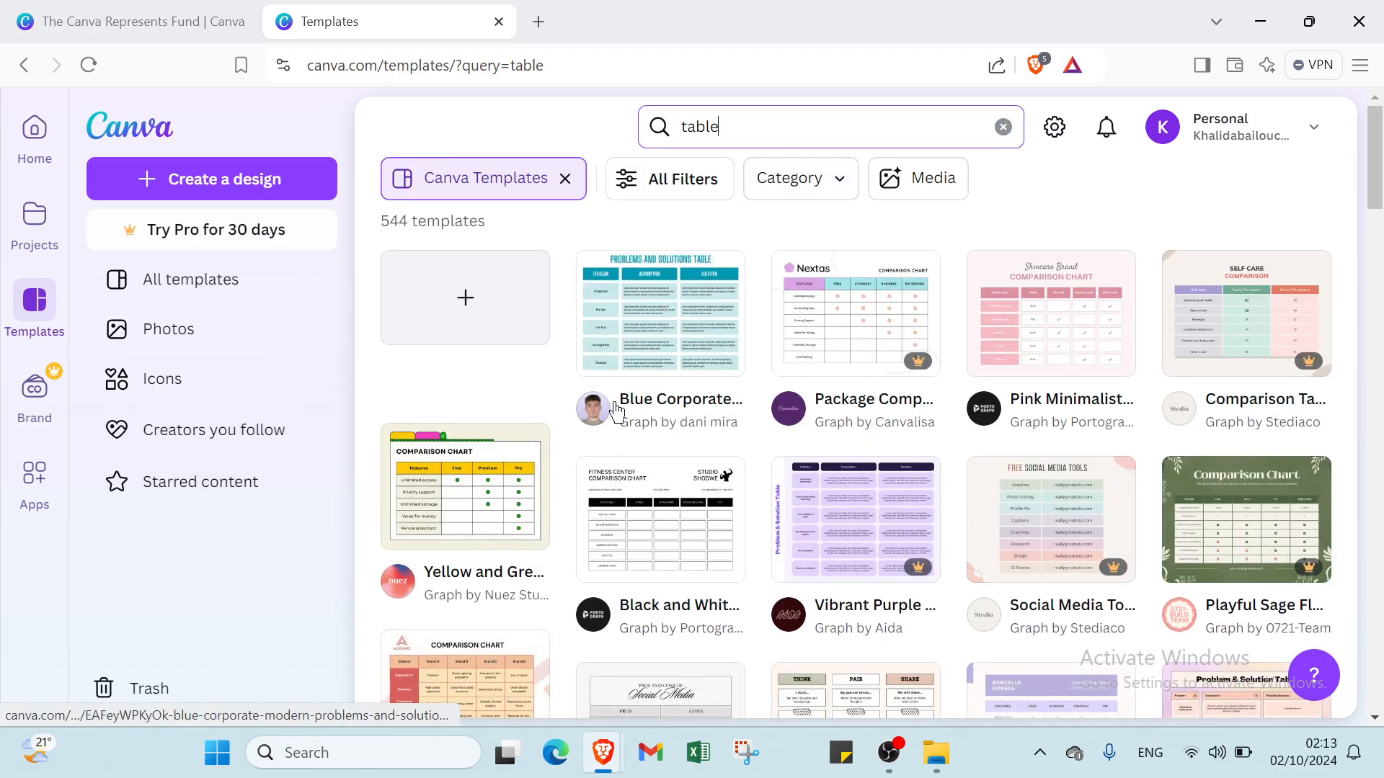
- Choose the Black and White Minimalist Fitness Center Table Comparison Chart template and open it for customizing
mouse_move(513, 452)
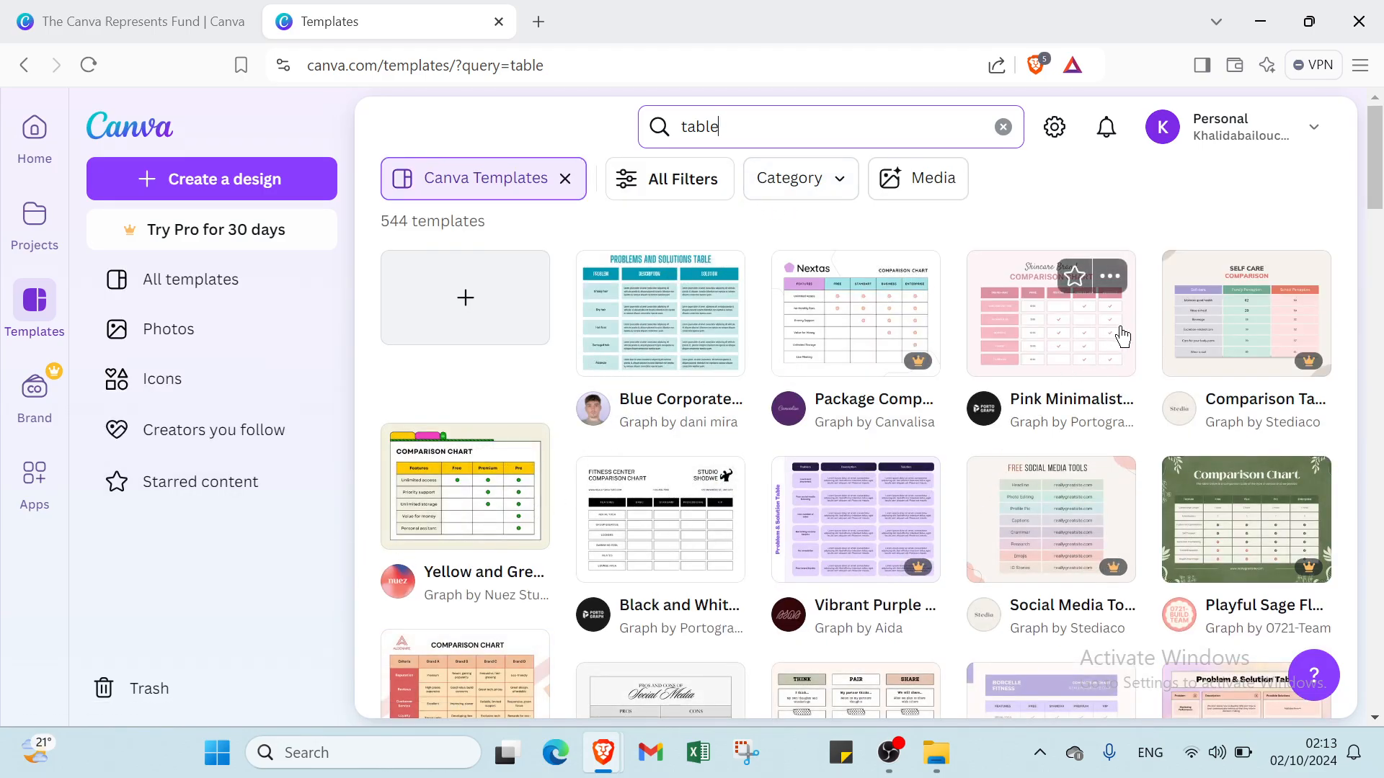
scroll(928, 404, down, 3)
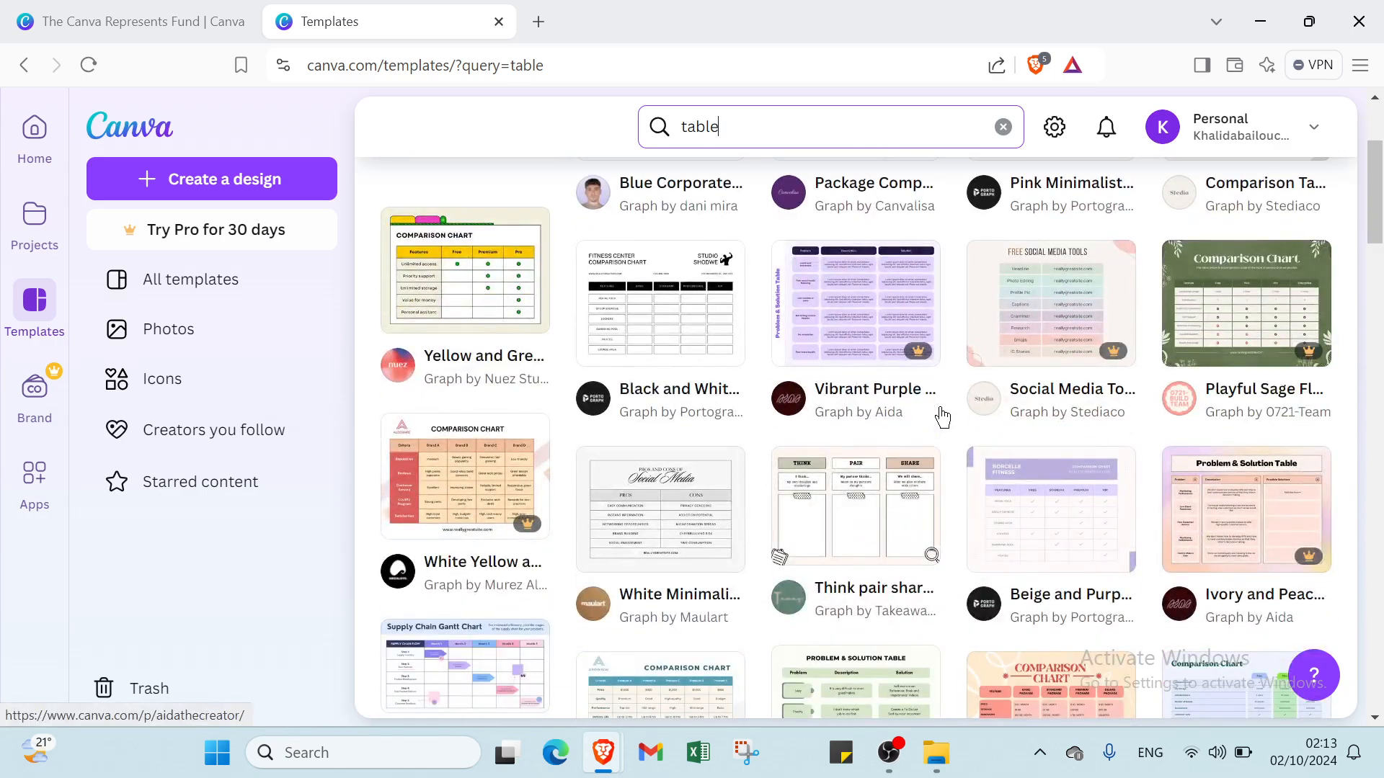
click(677, 324)
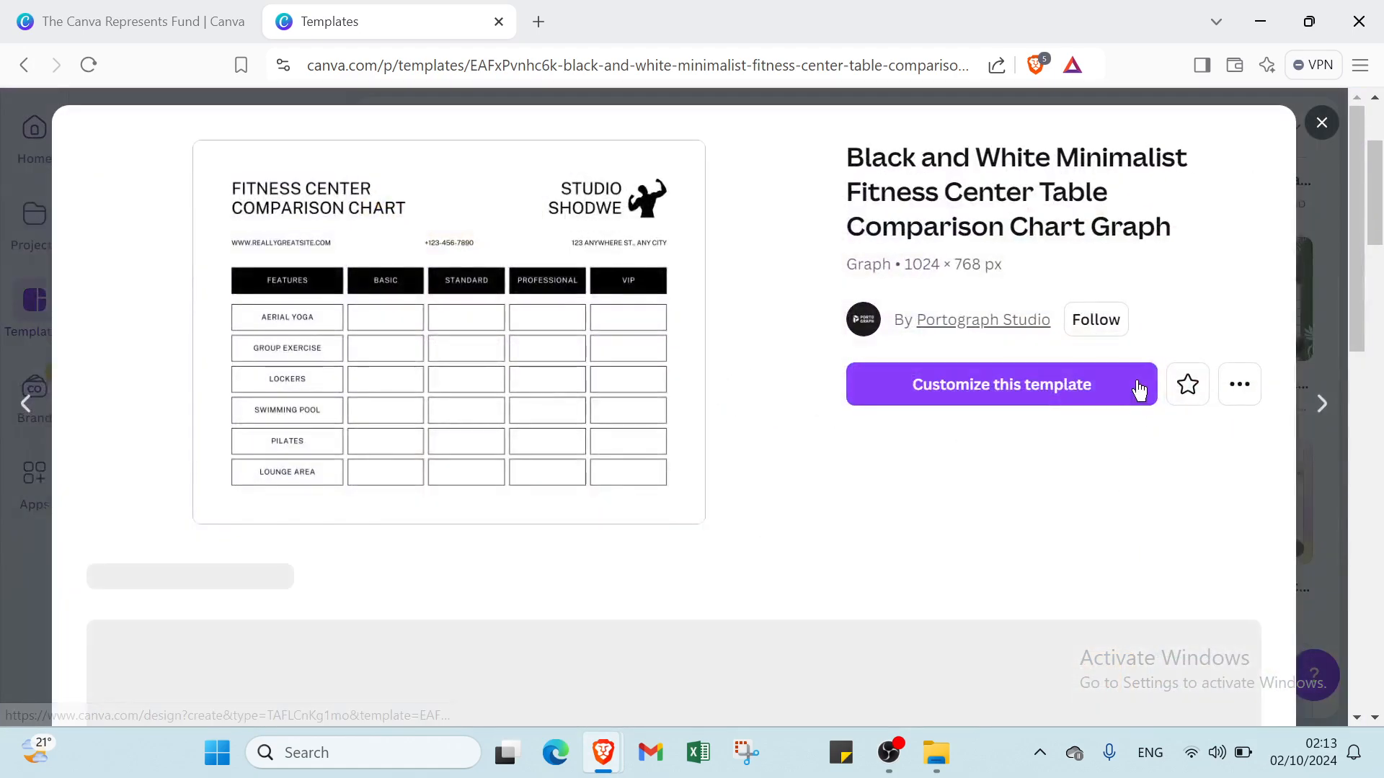
click(1116, 394)
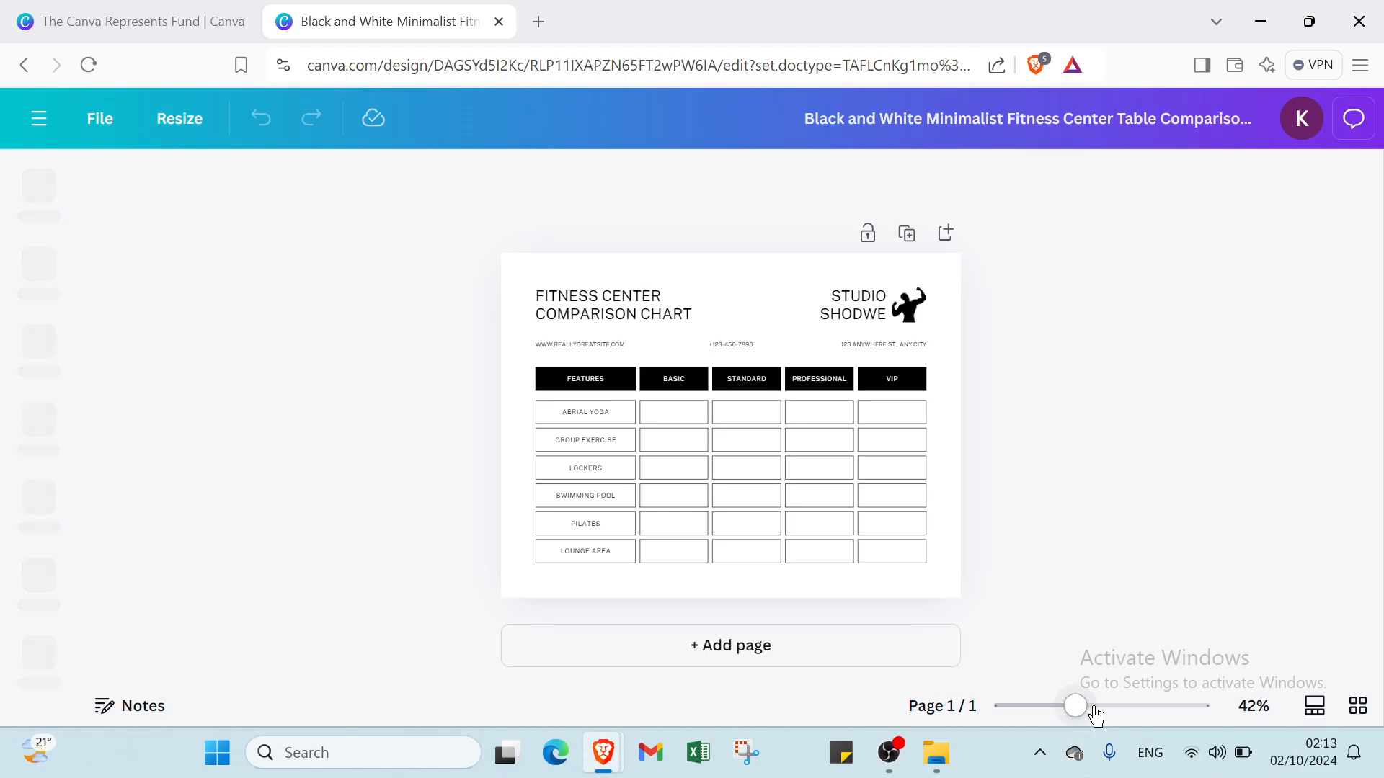
- Add a blank second page after the fitness center comparison chart
click(1116, 711)
scroll(967, 538, down, 3)
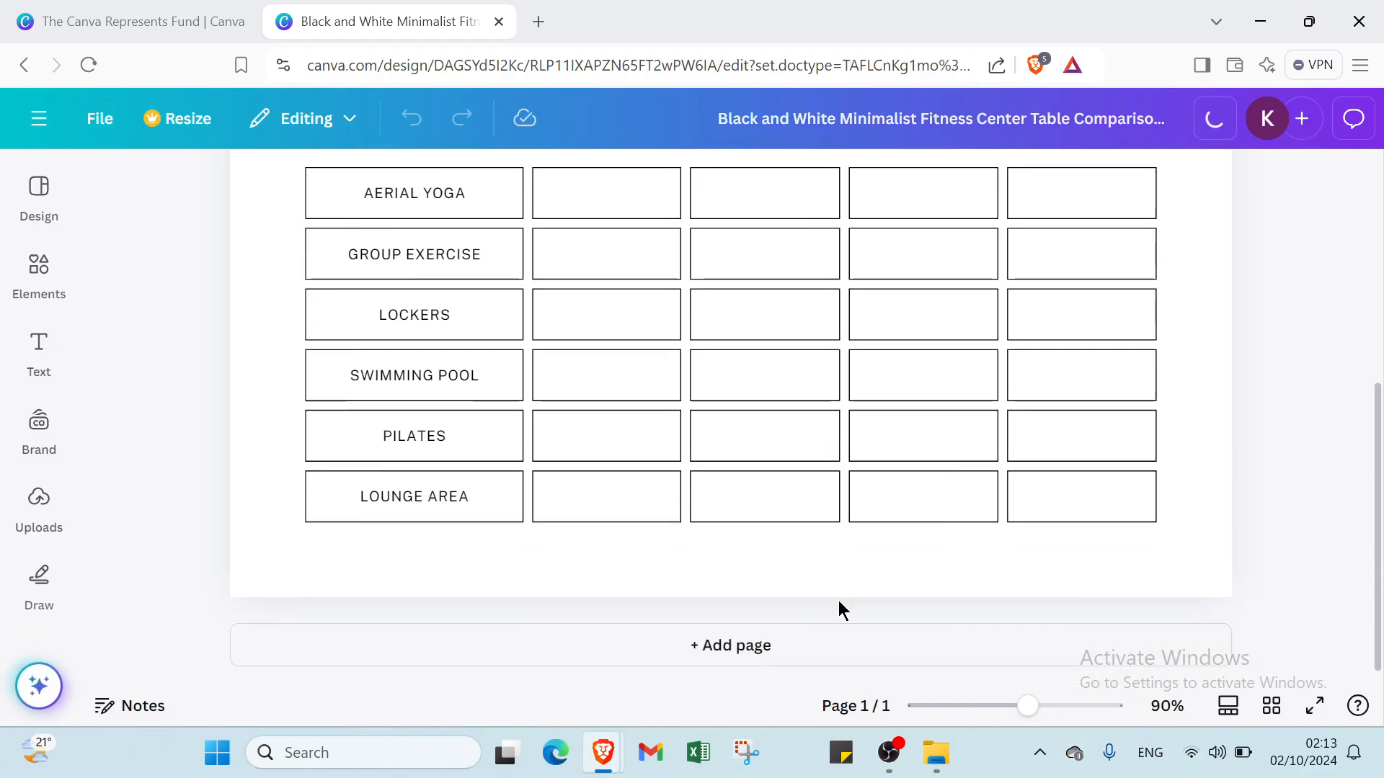
click(751, 644)
- Copy the FEATURES header cell from page 1 onto page 2 and place it near that page's upper-left corner
scroll(755, 568, up, 10)
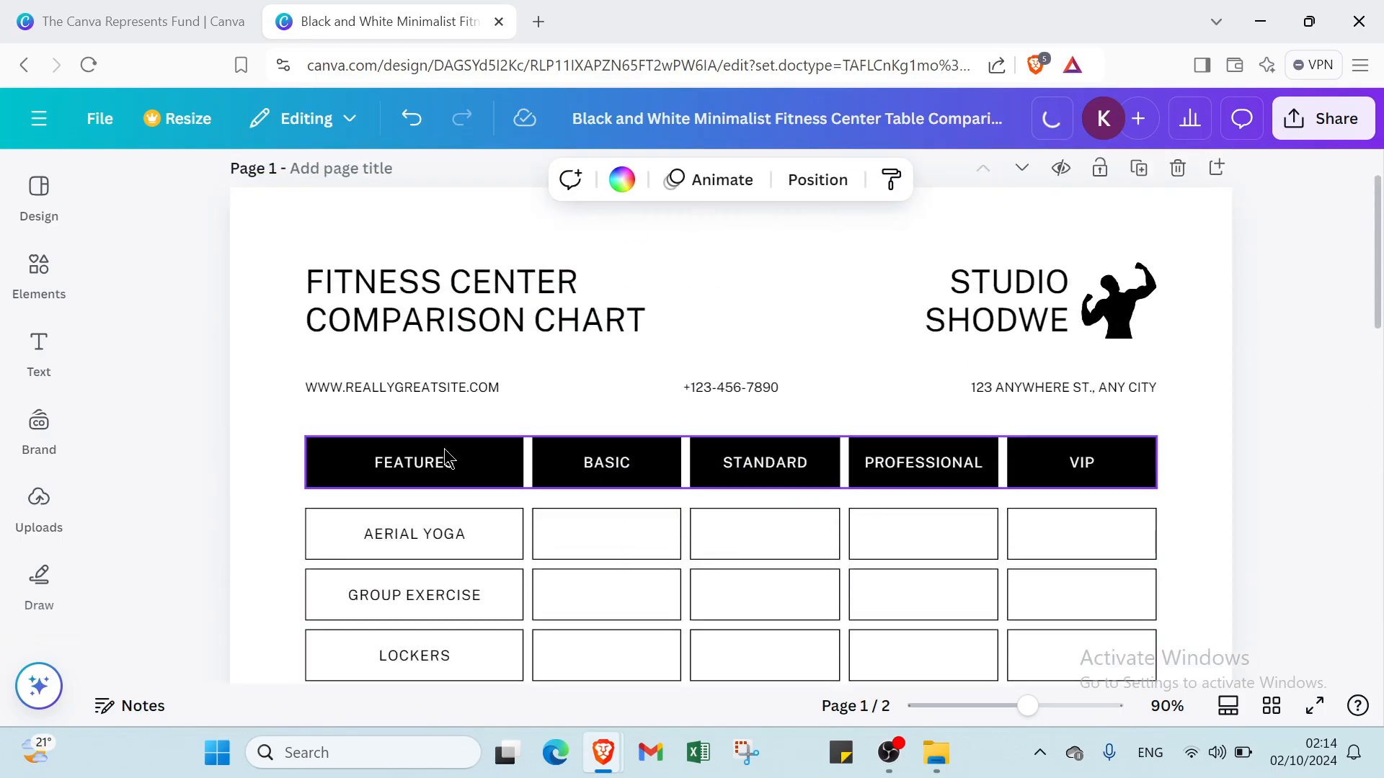
click(427, 470)
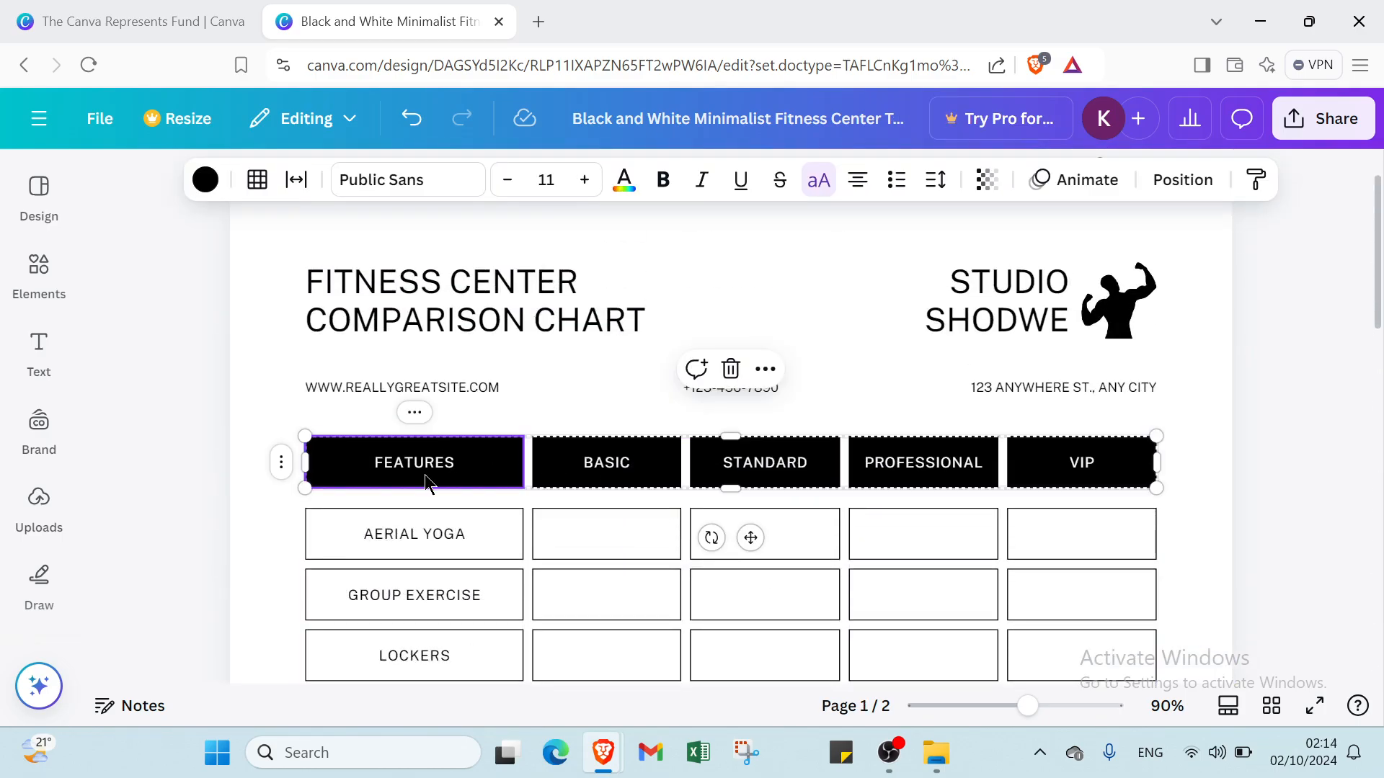
scroll(500, 461, down, 5)
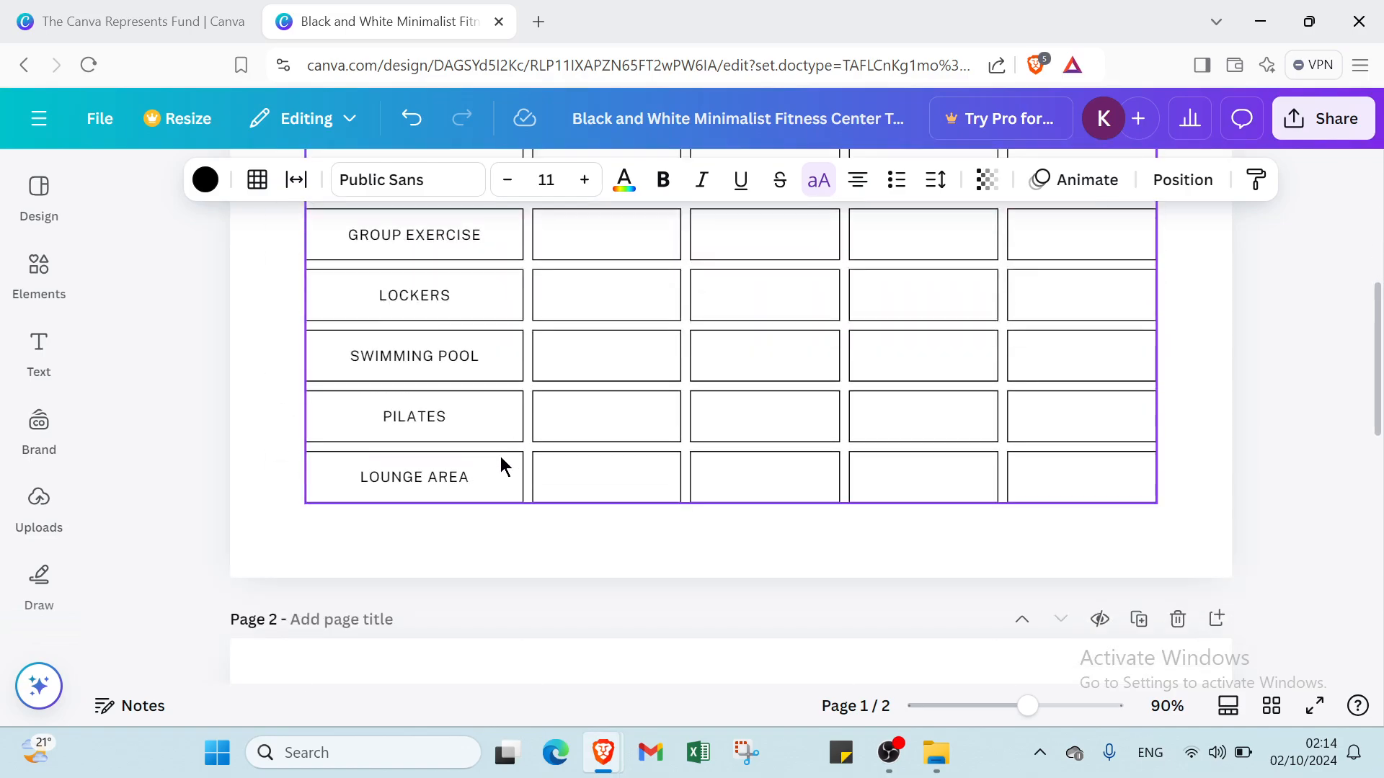
scroll(448, 613, down, 2)
scroll(449, 607, down, 2)
click(487, 411)
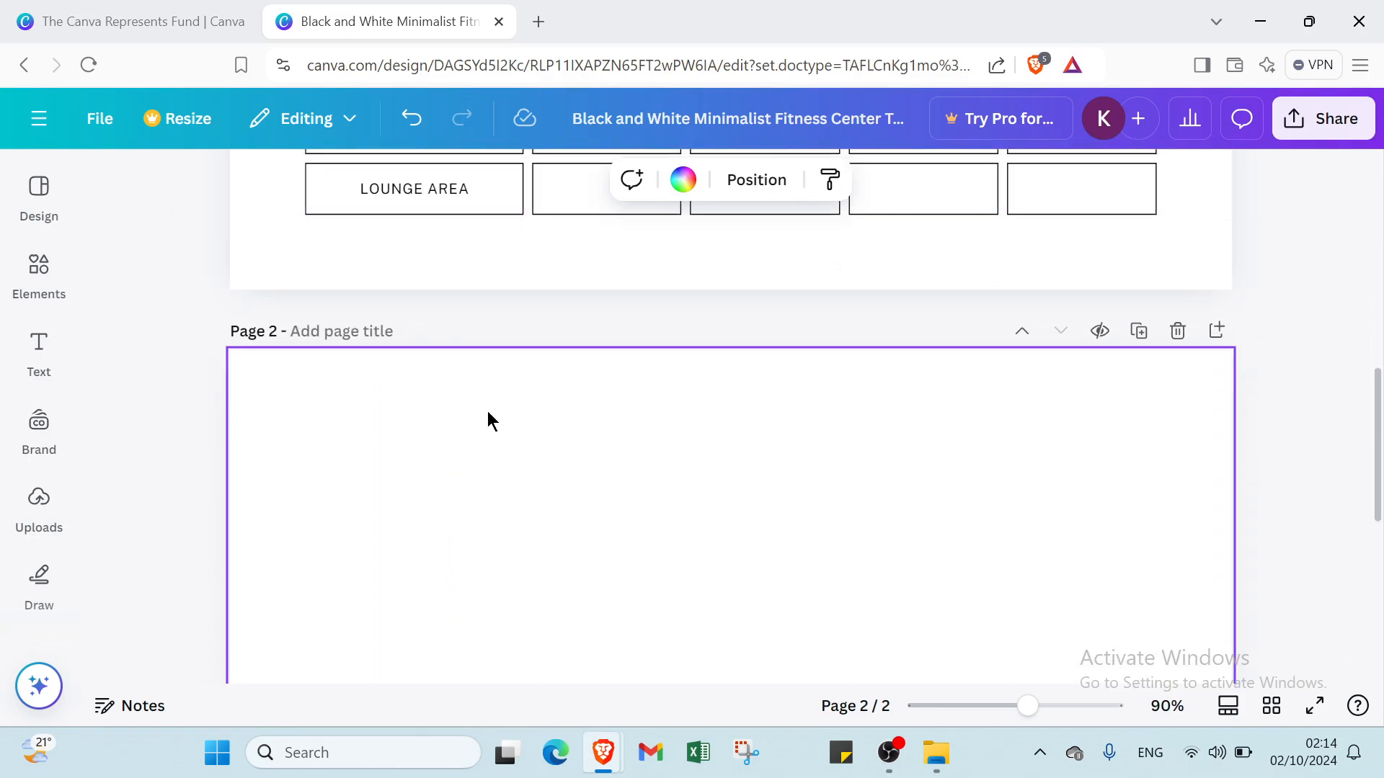
key(ctrl+v)
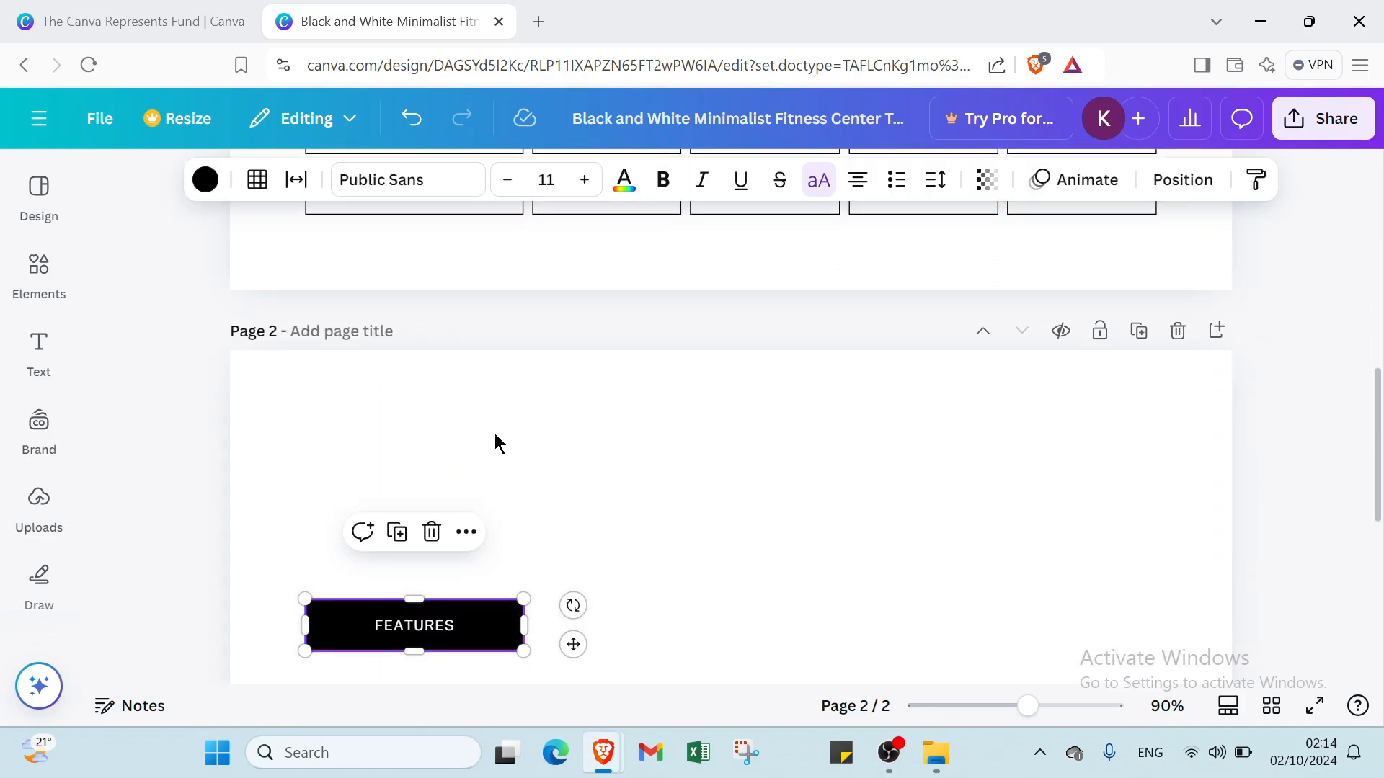
drag(397, 630, 397, 456)
click(414, 607)
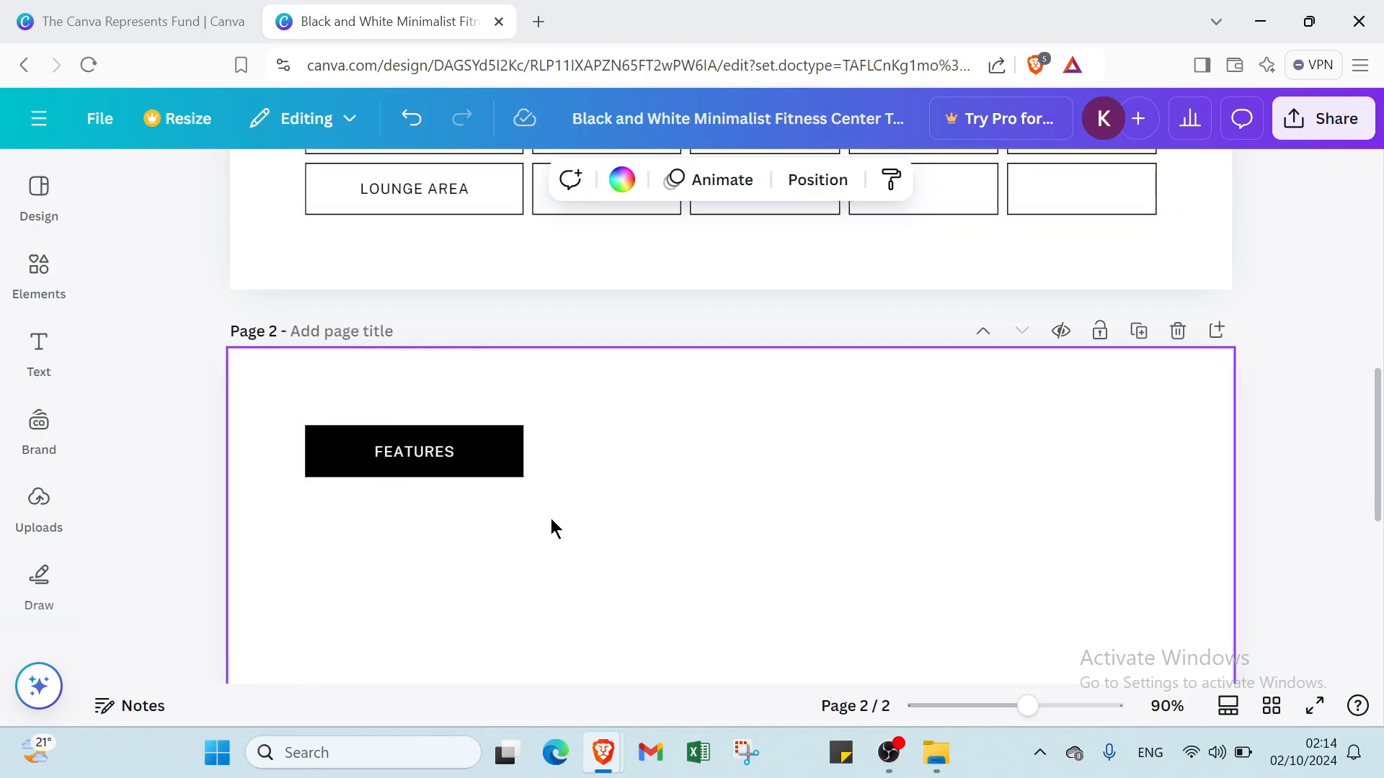
- Copy the AERIAL YOGA cell from page 1 onto page 2 and place it below the FEATURES cell, leaving a gap
scroll(553, 529, up, 5)
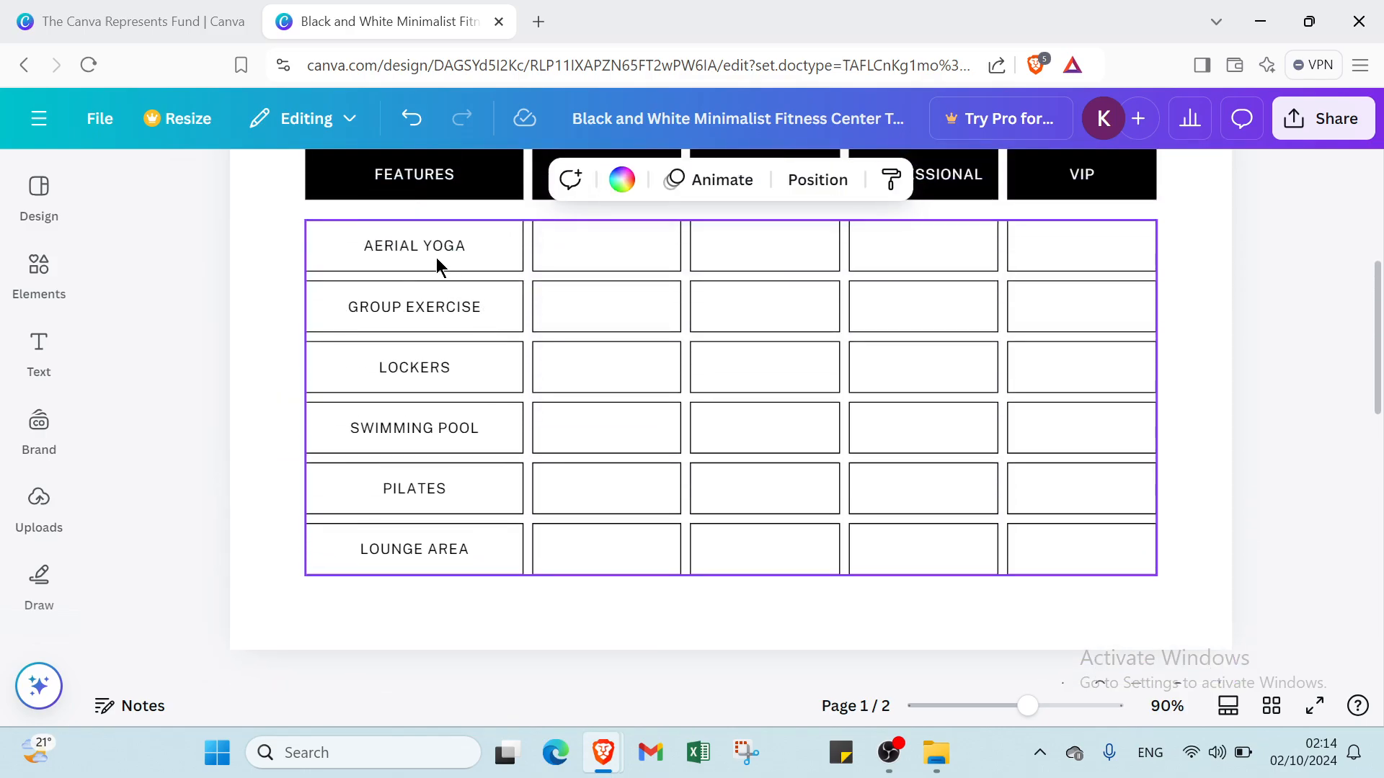
click(436, 263)
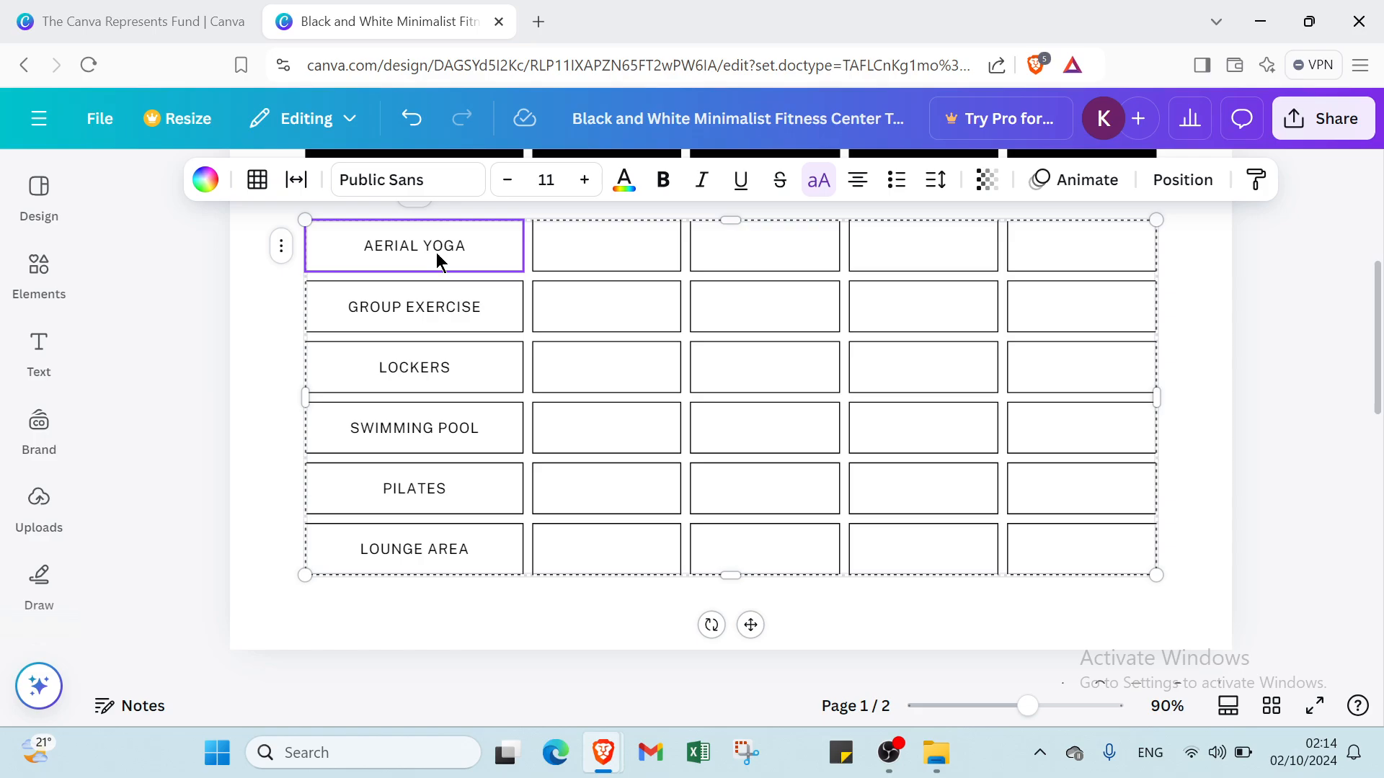
scroll(438, 257, down, 4)
scroll(441, 386, down, 2)
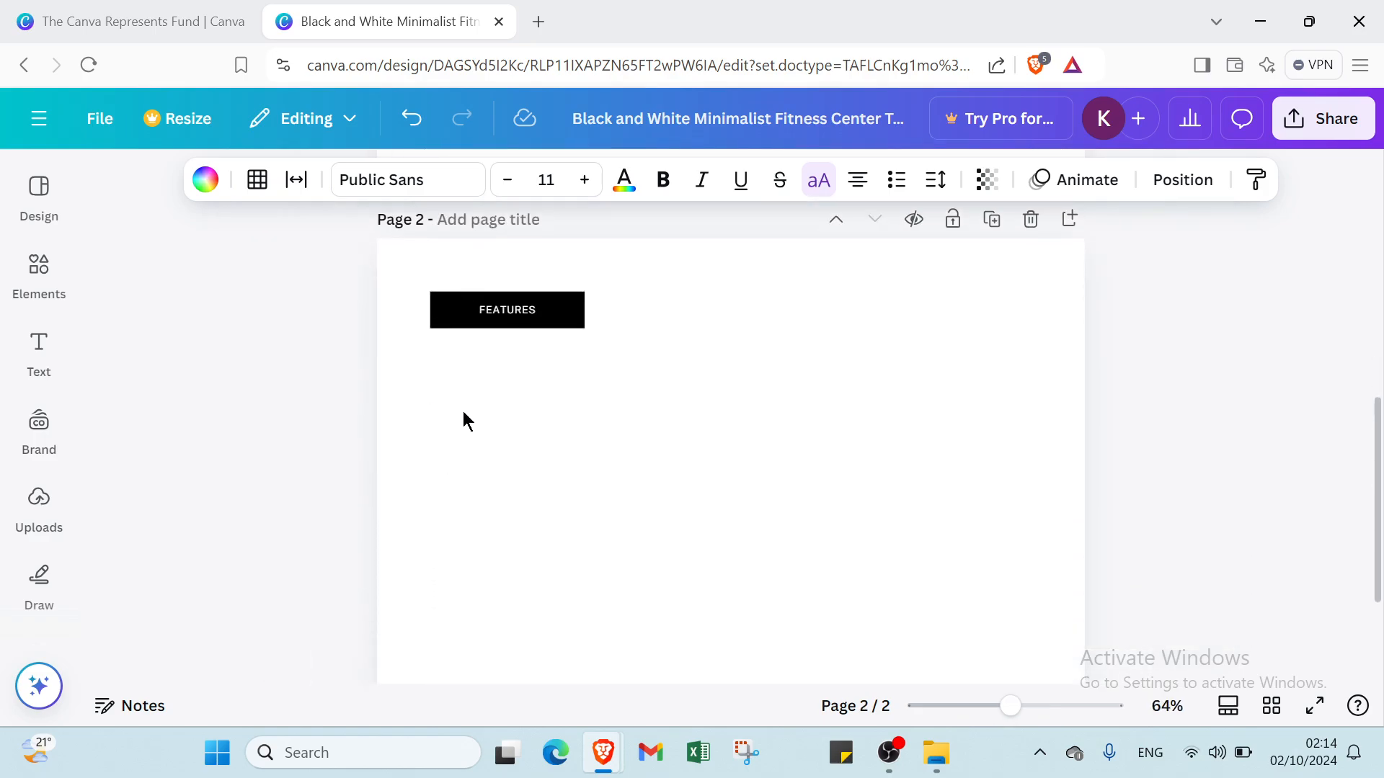
click(465, 420)
key(ctrl+v)
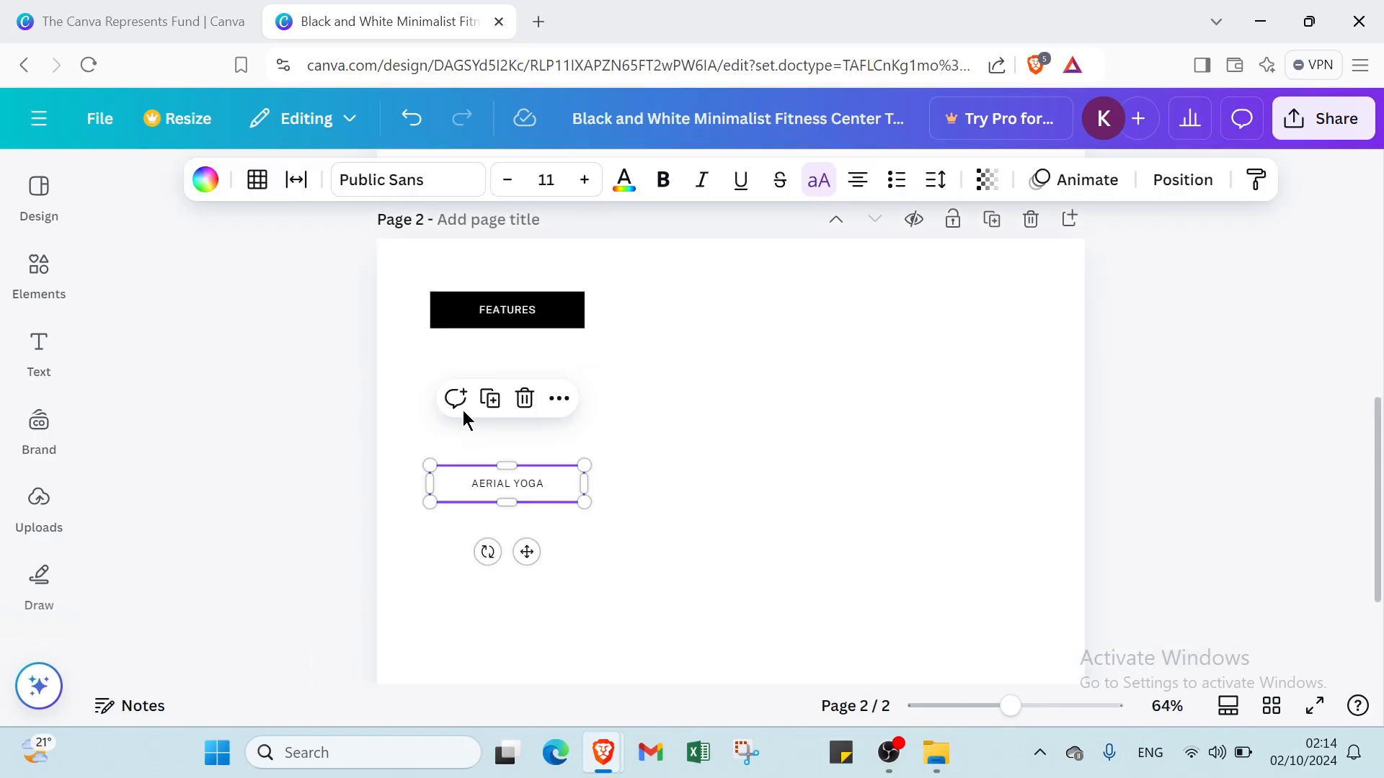
drag(500, 495, 493, 402)
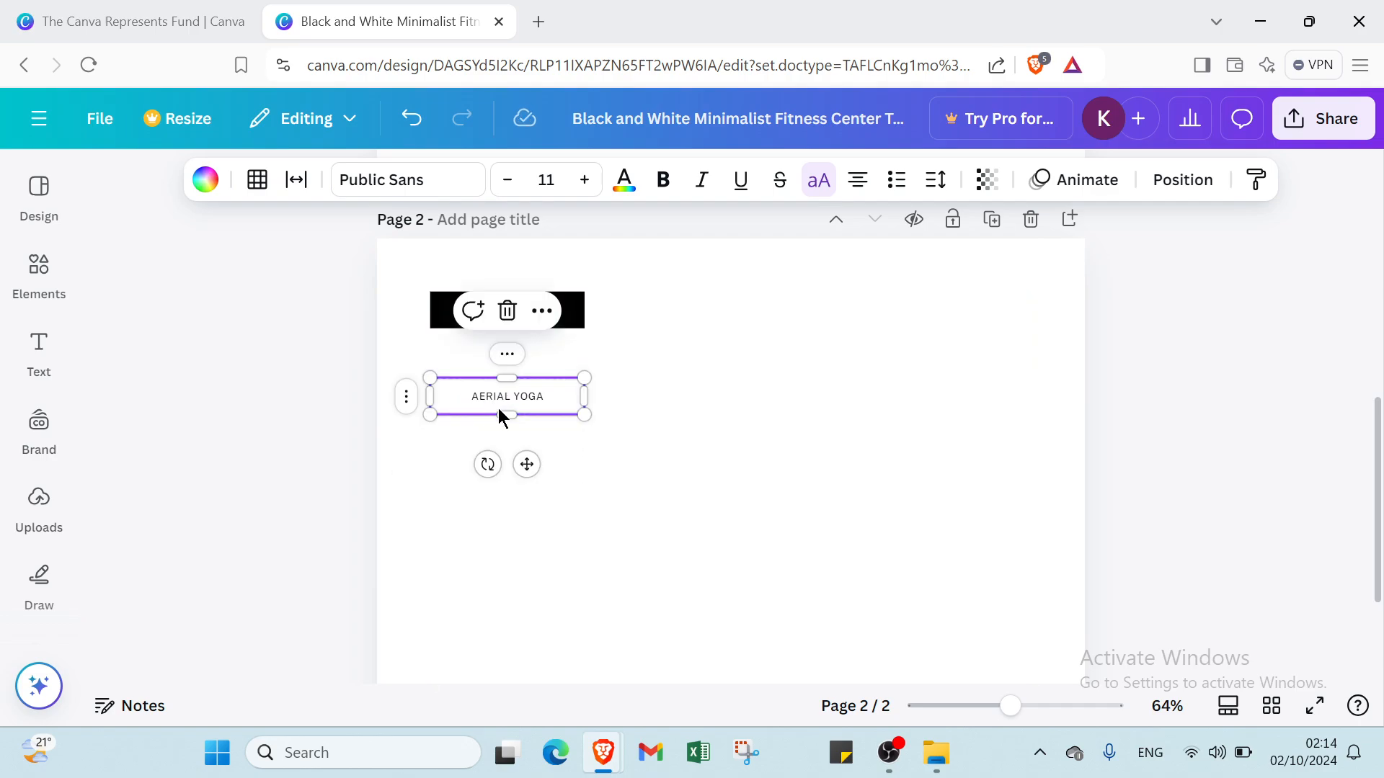
click(507, 355)
click(678, 258)
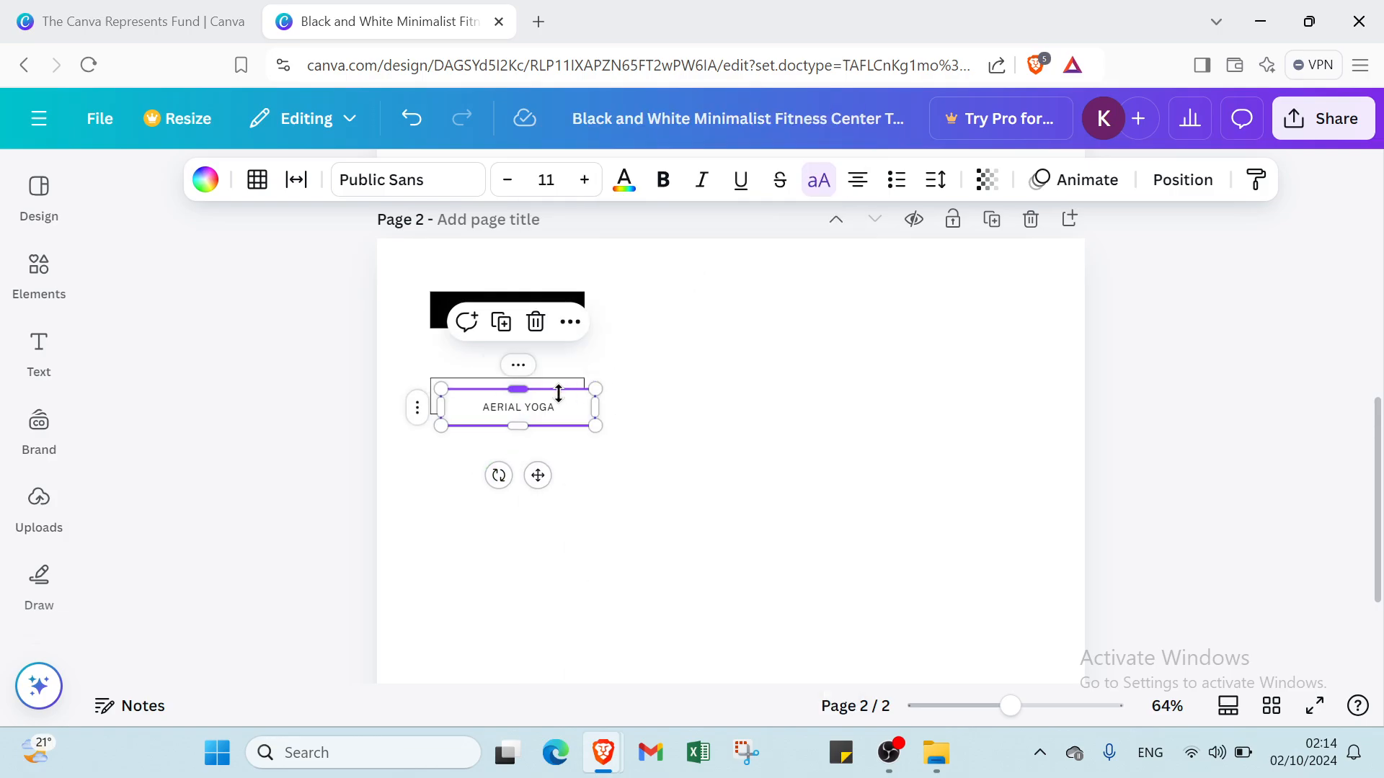
drag(558, 394, 519, 466)
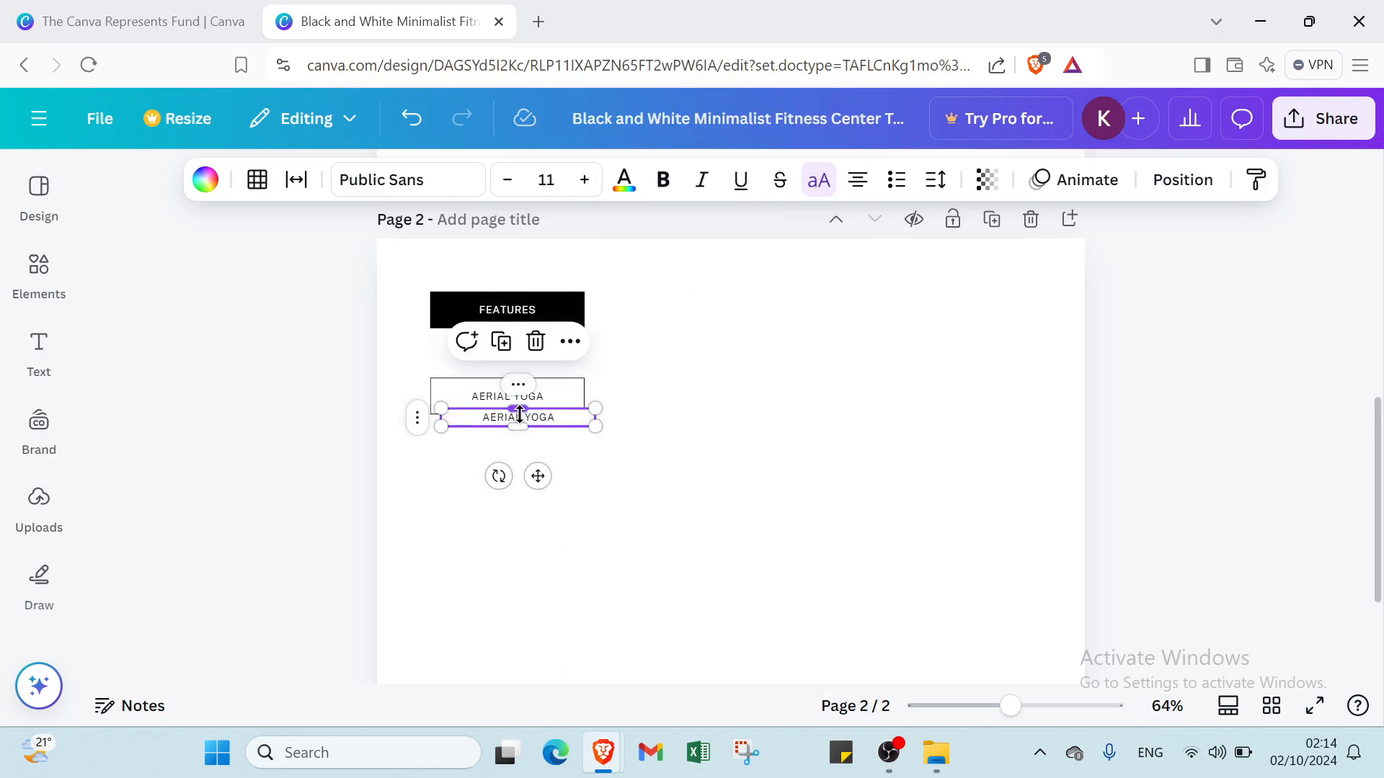
scroll(616, 264, up, 10)
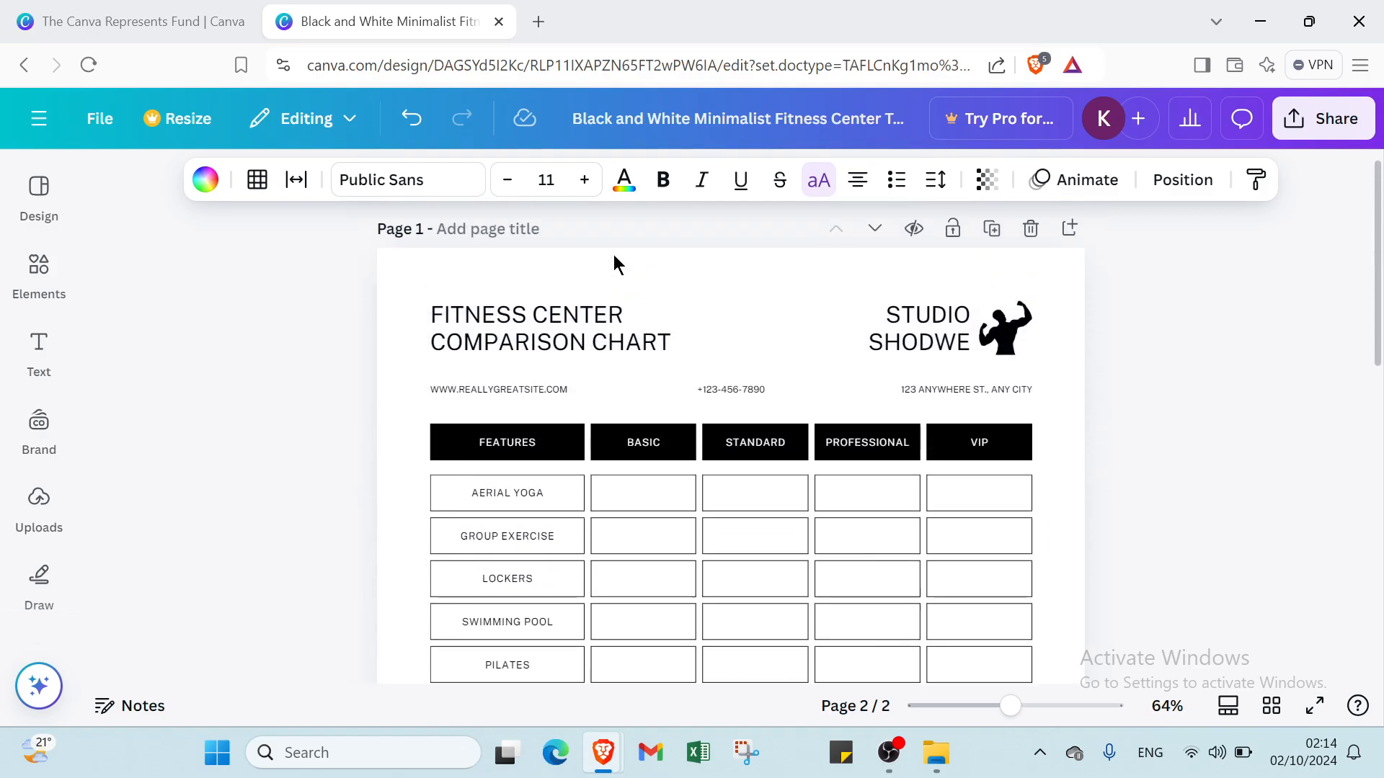
click(410, 118)
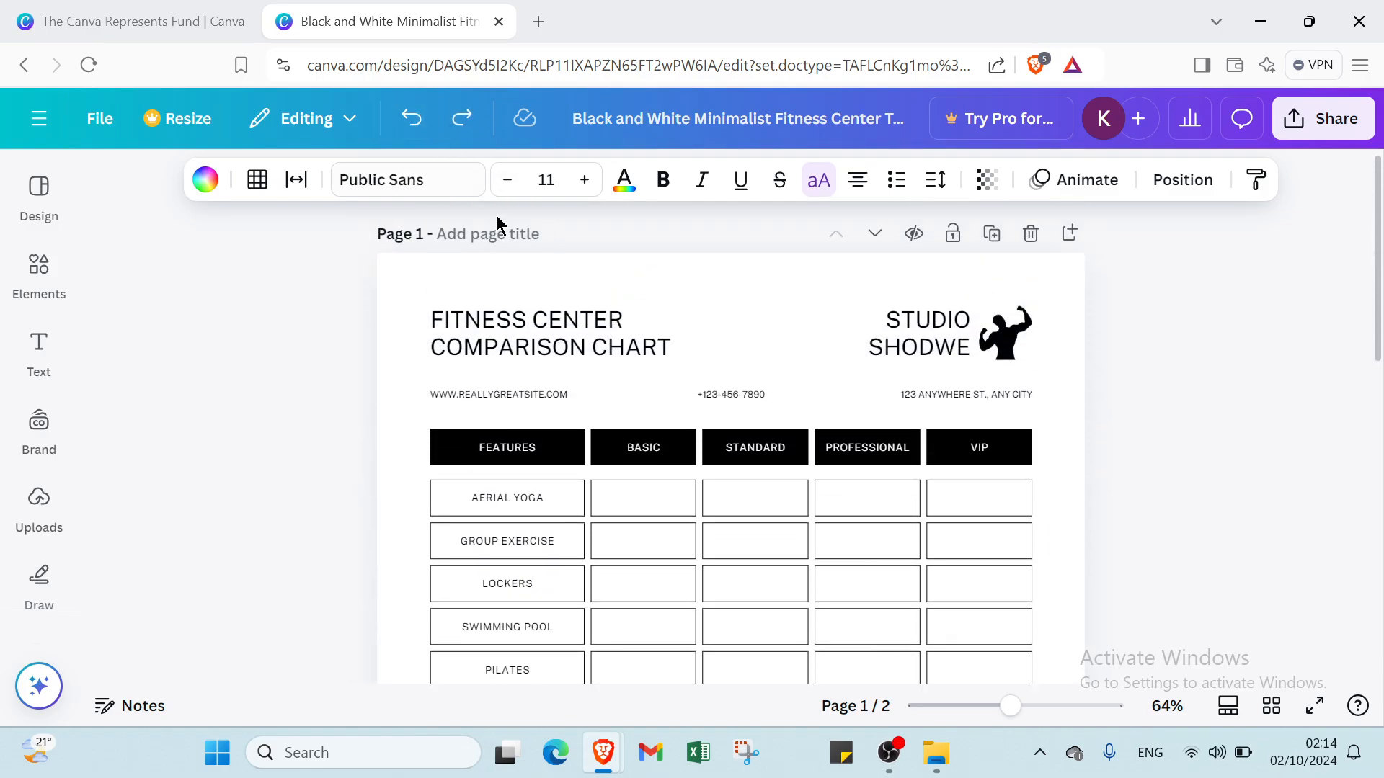
click(411, 119)
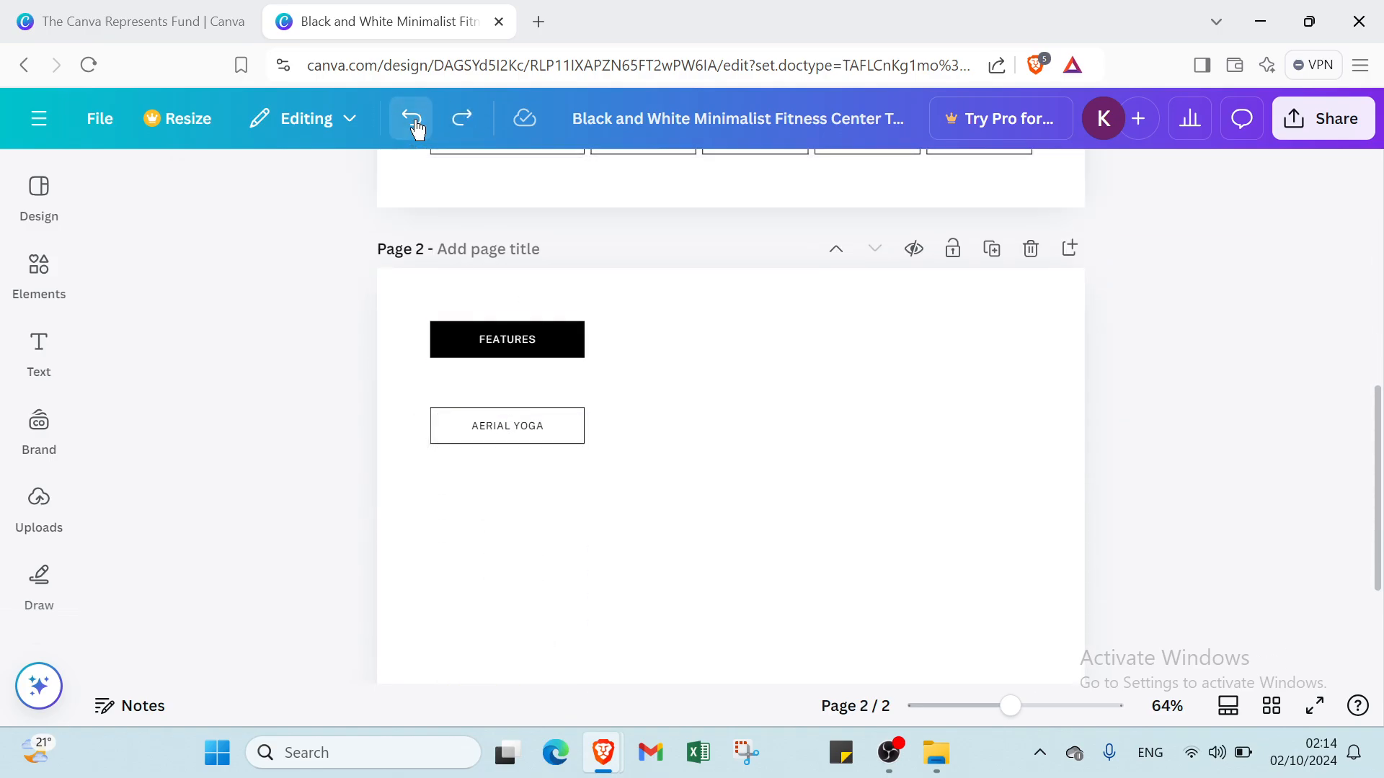
- Duplicate the AERIAL YOGA cell three times on page 2, stacking the copies below it at equal spacing in the first column
click(511, 418)
click(514, 392)
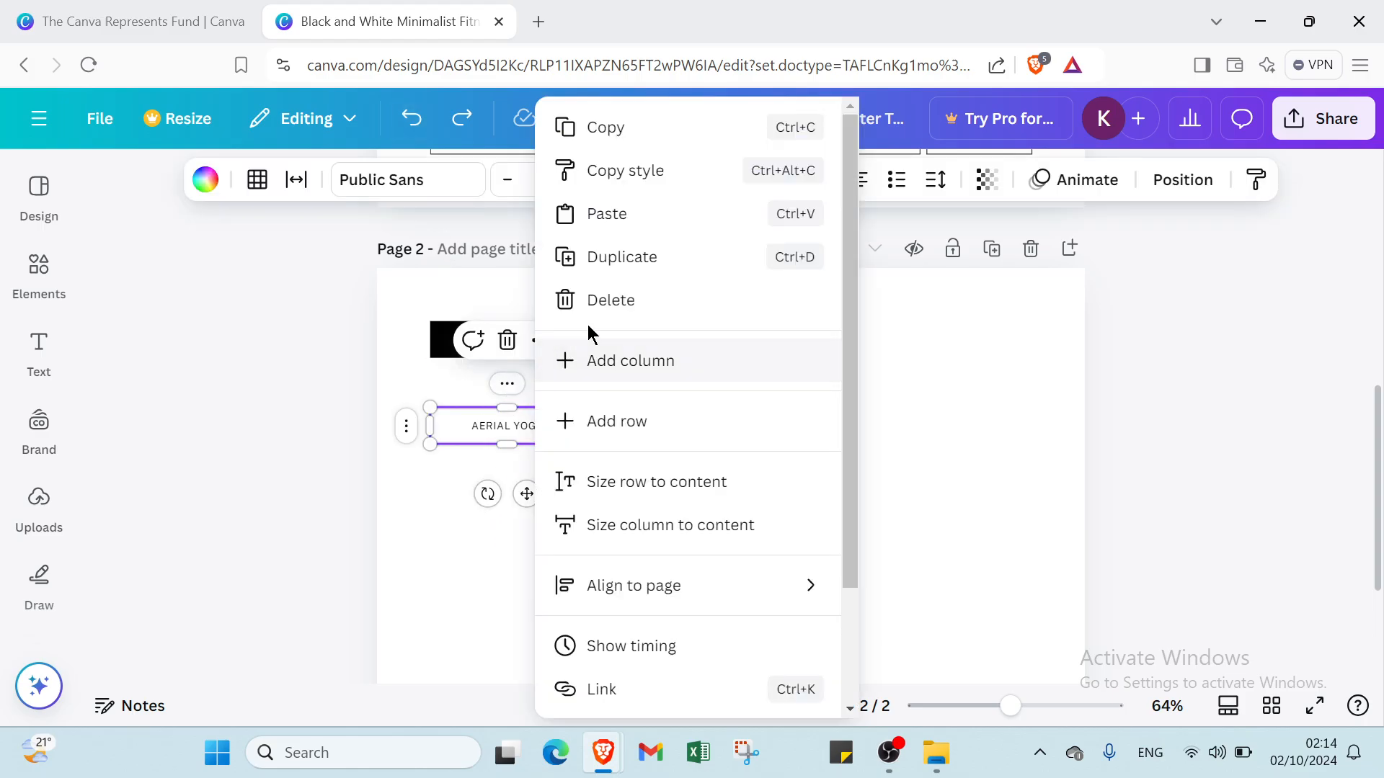
click(620, 258)
drag(520, 437, 510, 502)
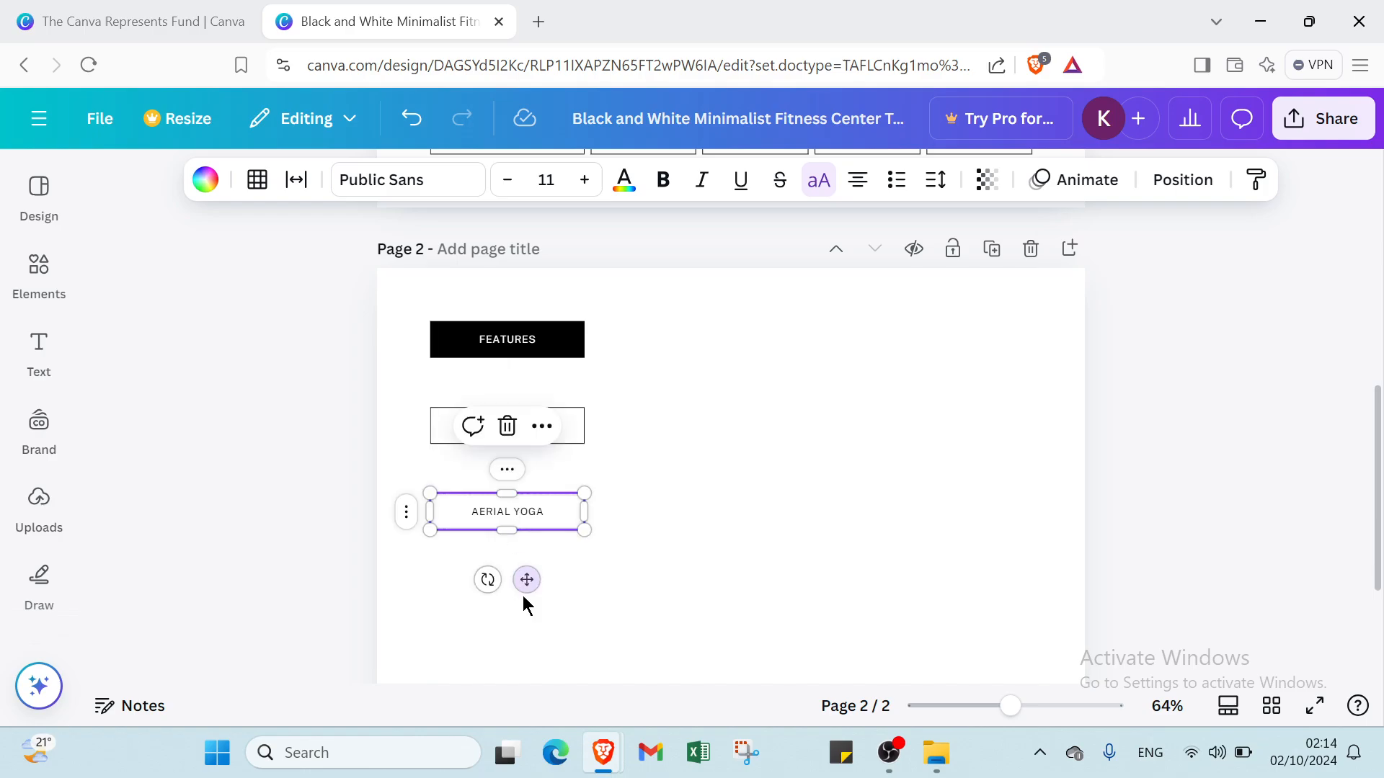
click(520, 470)
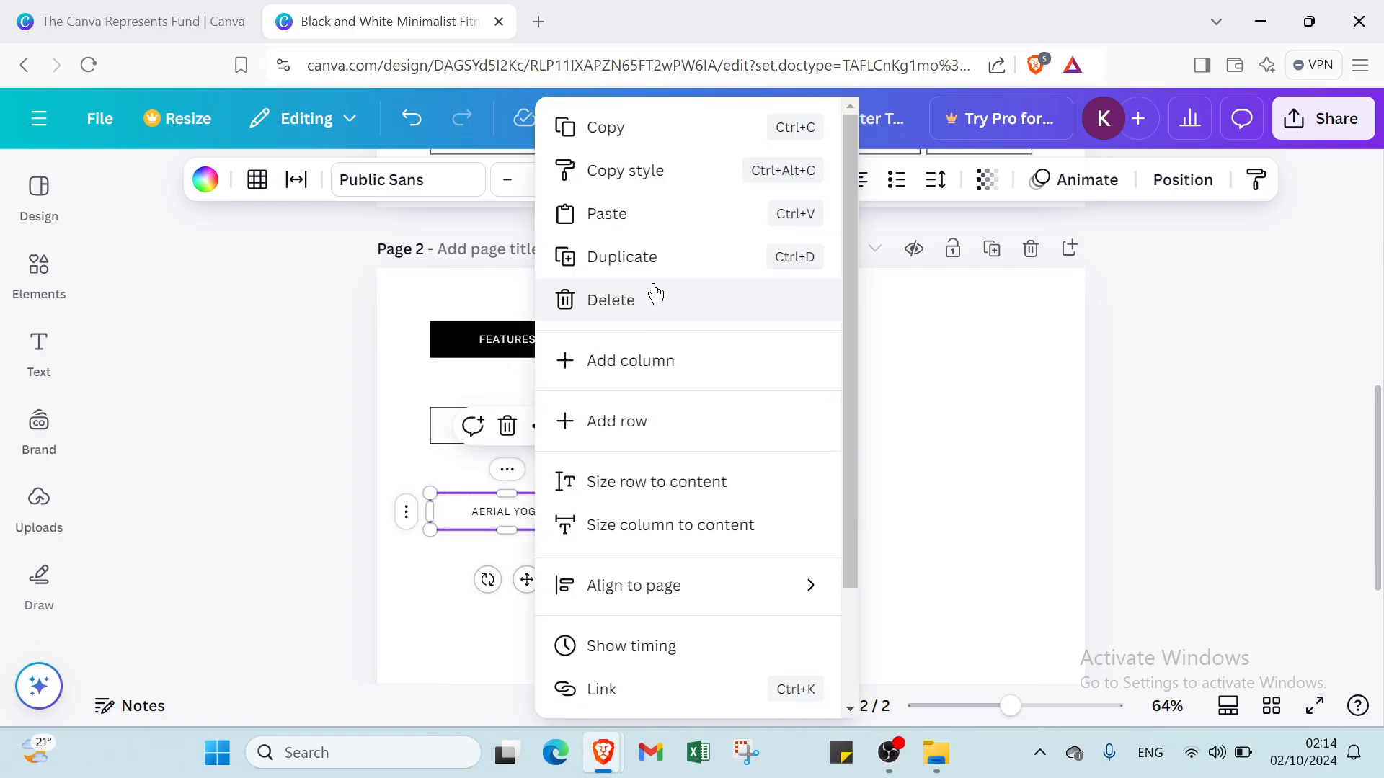
click(649, 256)
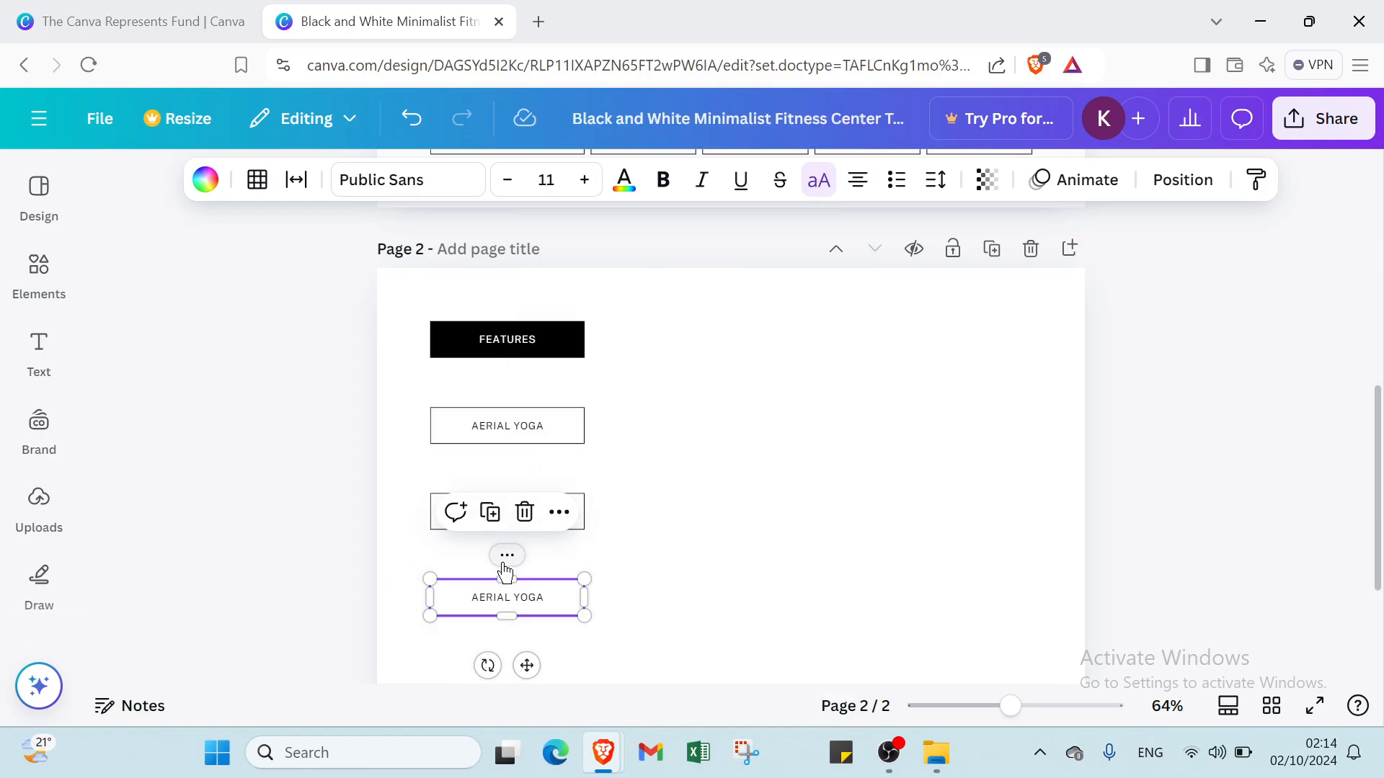
click(507, 556)
click(620, 258)
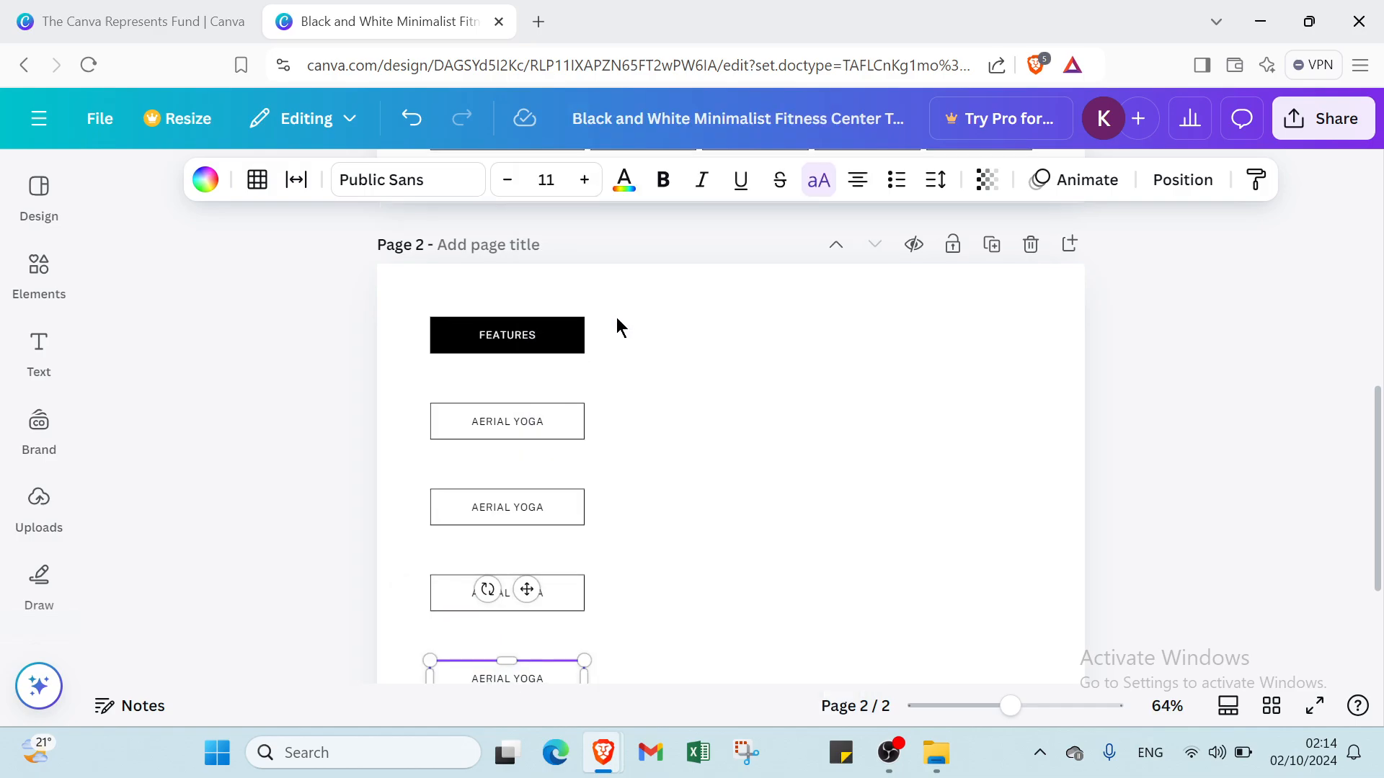
scroll(577, 401, down, 3)
click(670, 424)
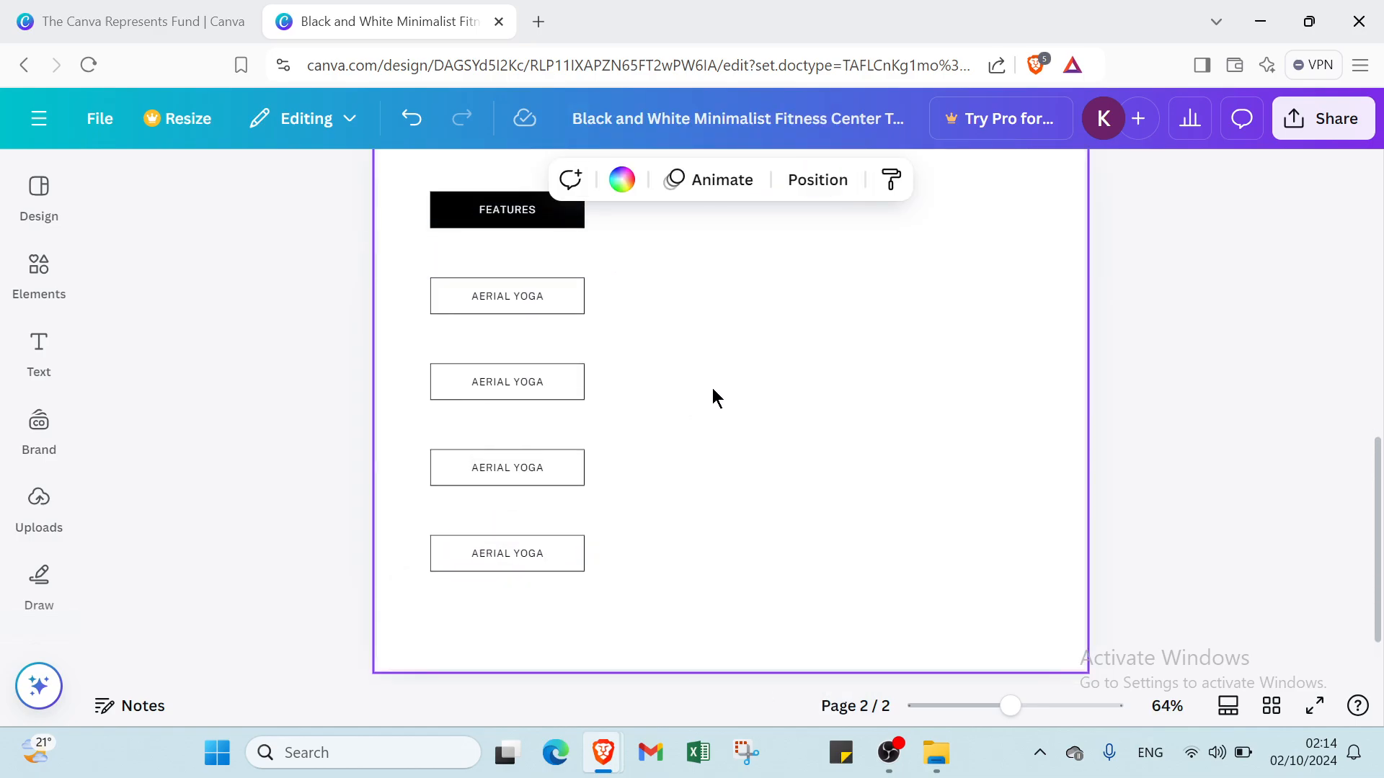
- Copy the BASIC header cell from page 1 onto page 2 and align it beside the FEATURES cell with a gap
scroll(710, 389, up, 3)
scroll(594, 401, up, 7)
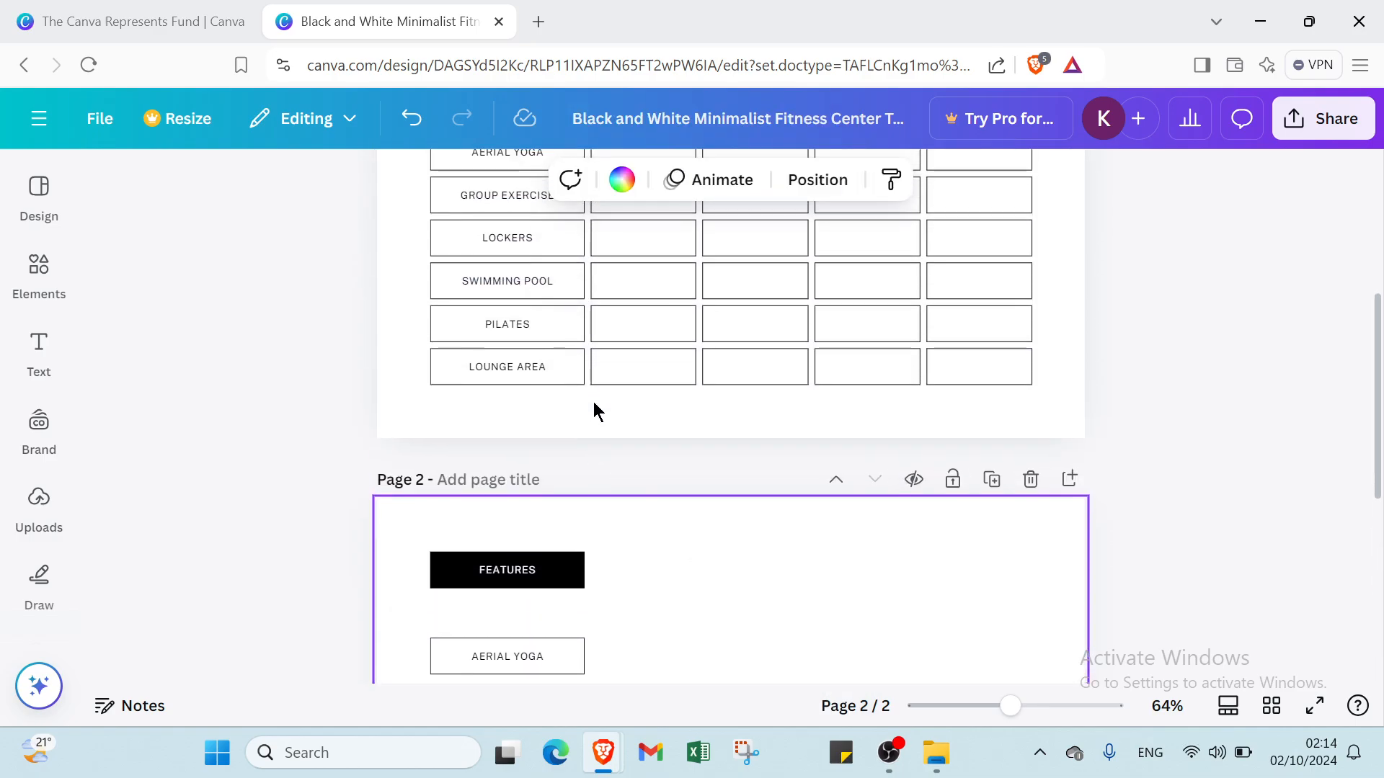
click(634, 447)
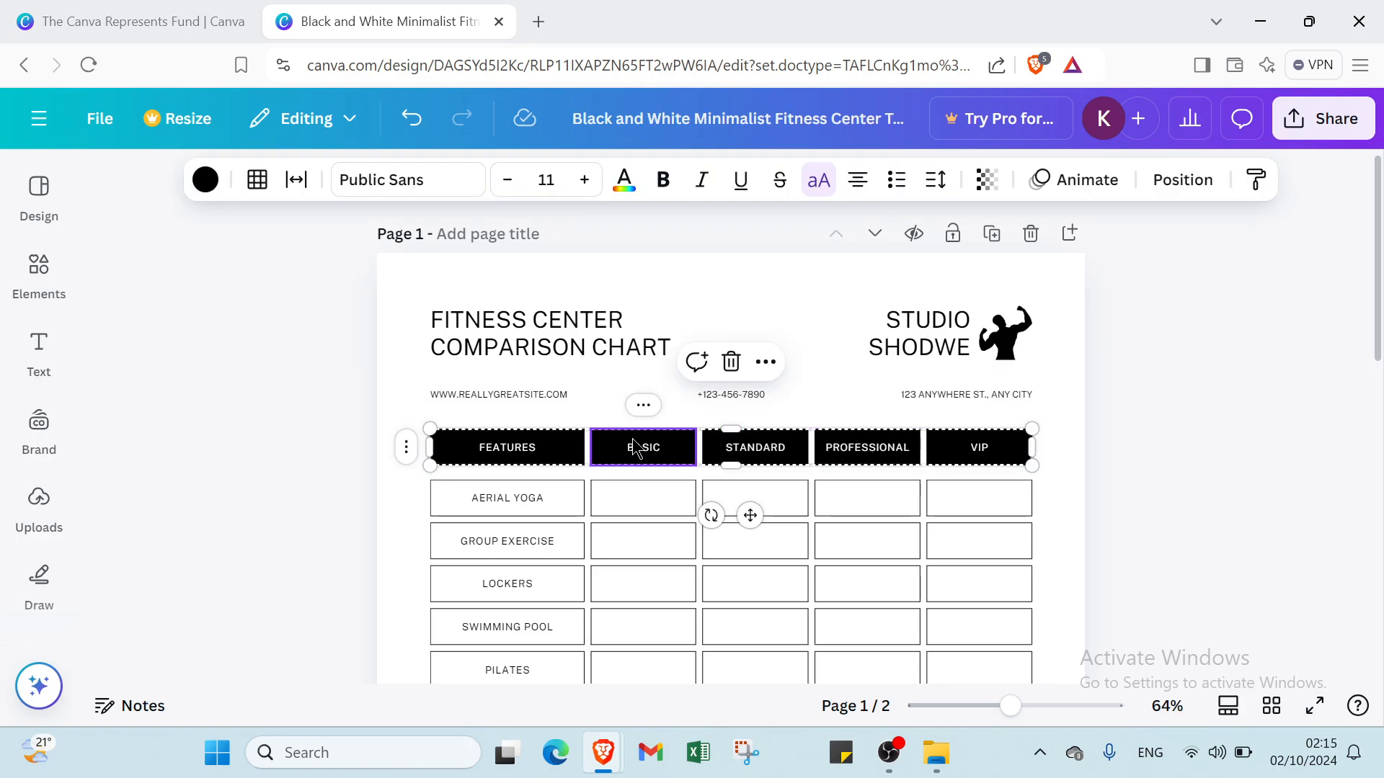
scroll(640, 458, down, 9)
scroll(650, 361, up, 2)
click(650, 362)
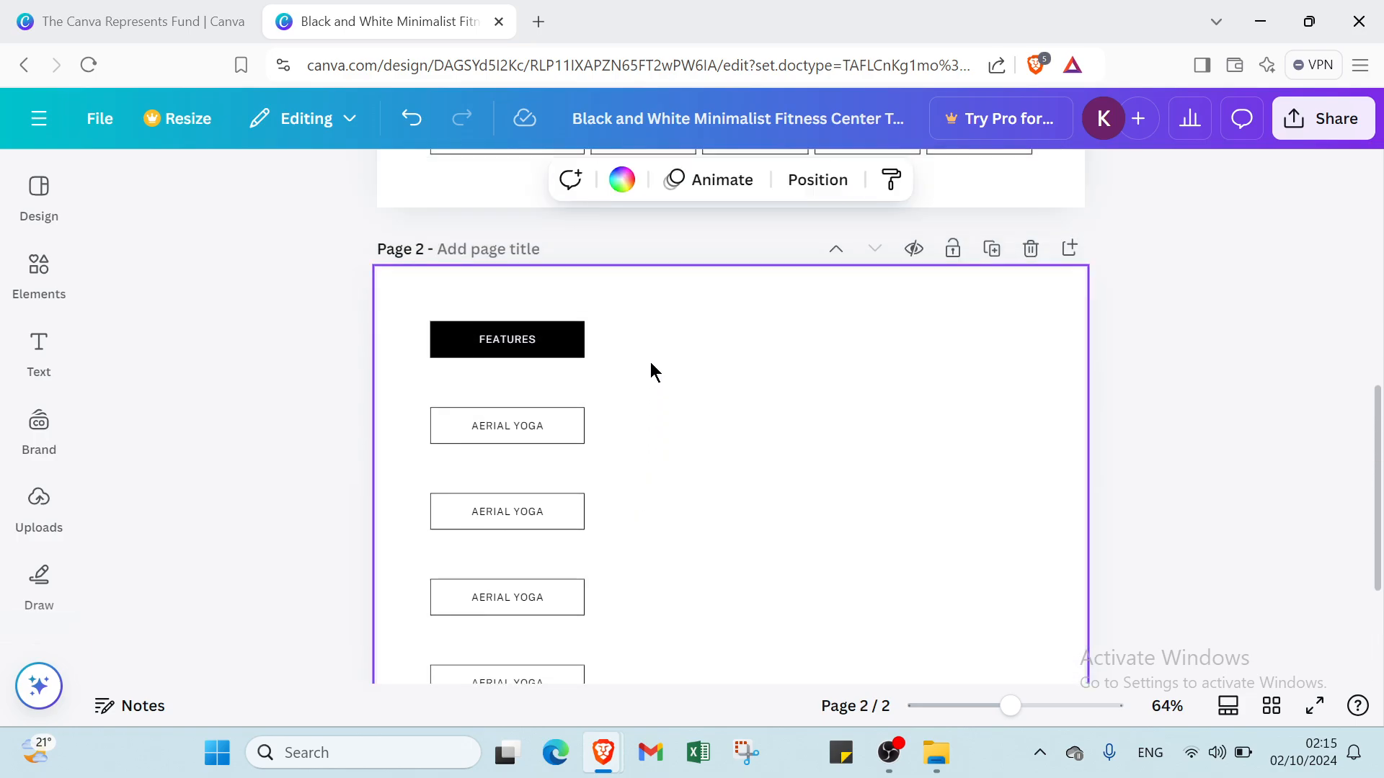
key(ctrl+v)
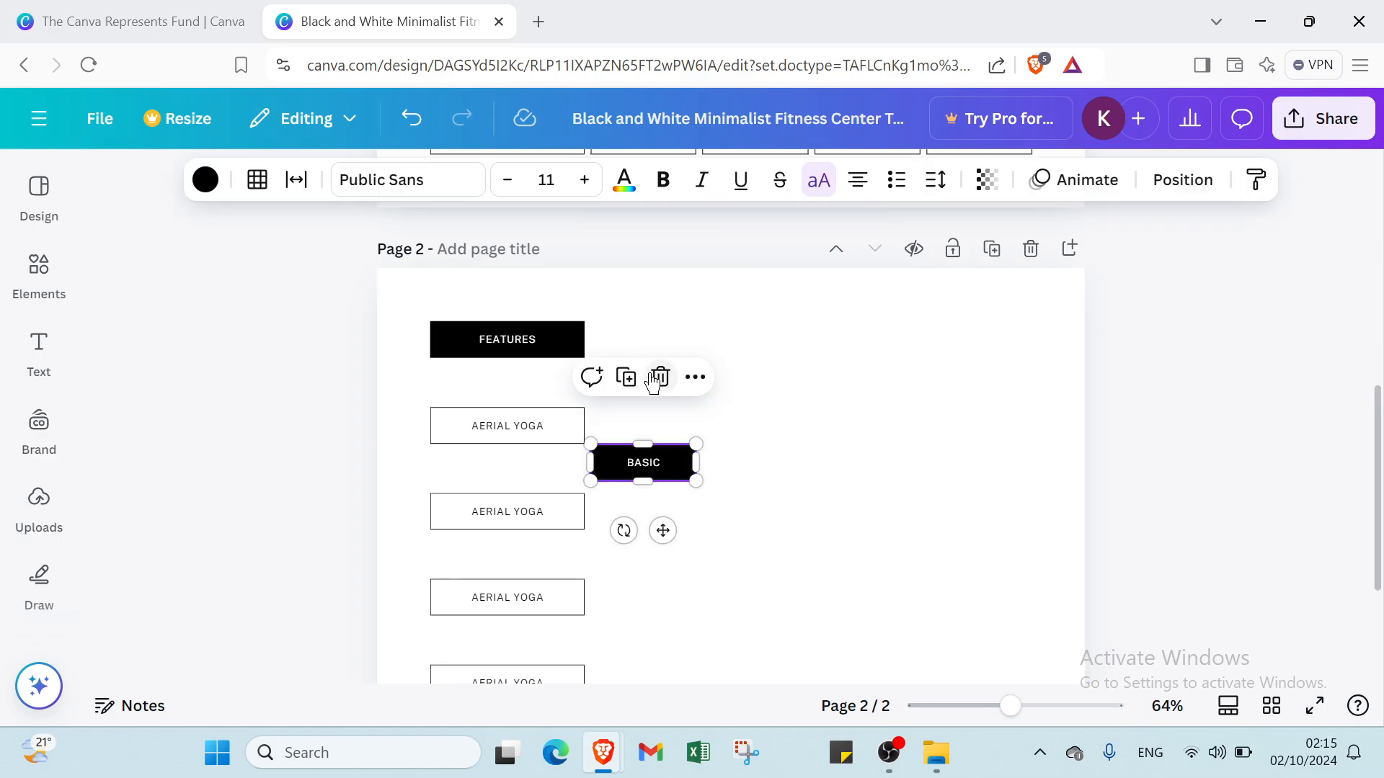
drag(643, 458, 687, 343)
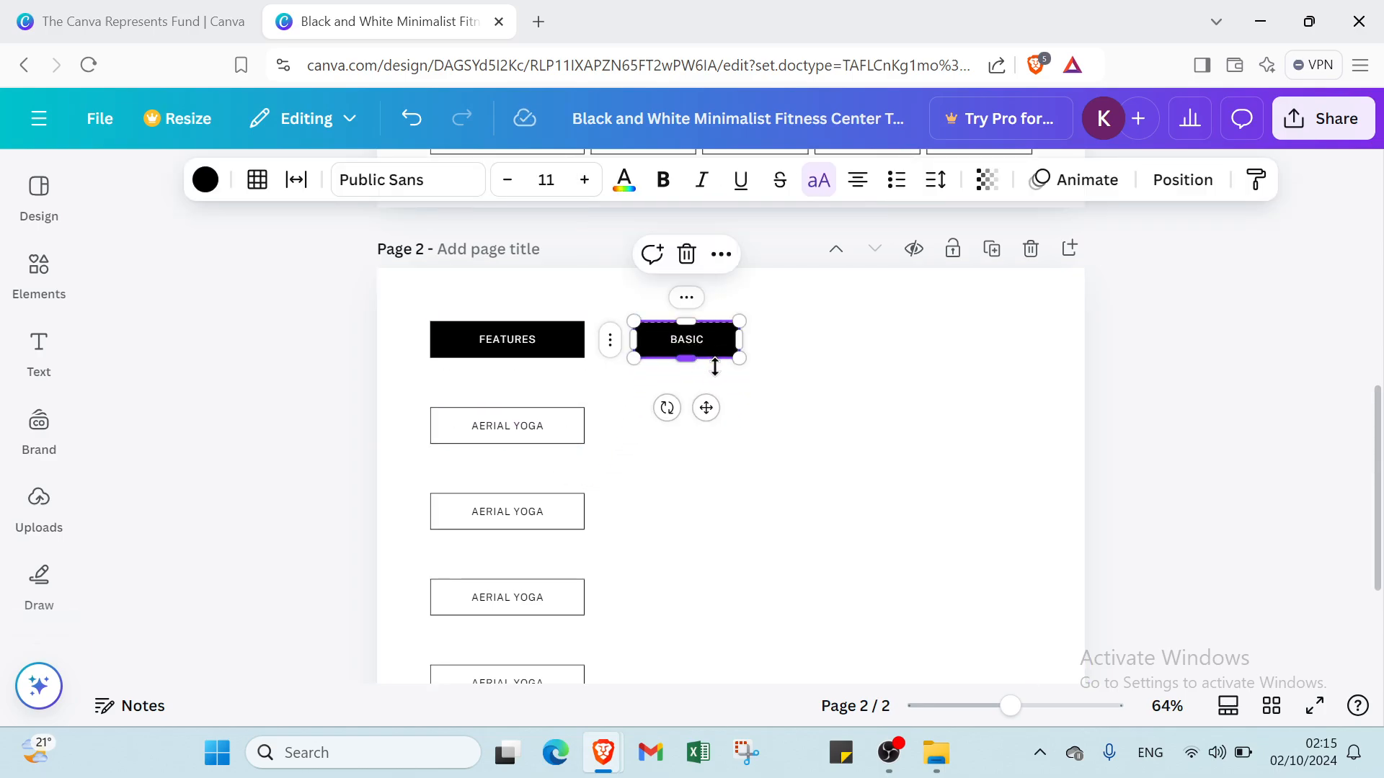
- Duplicate the BASIC cell twice down the second column, aligning the copies with the first and second AERIAL YOGA cells
click(682, 305)
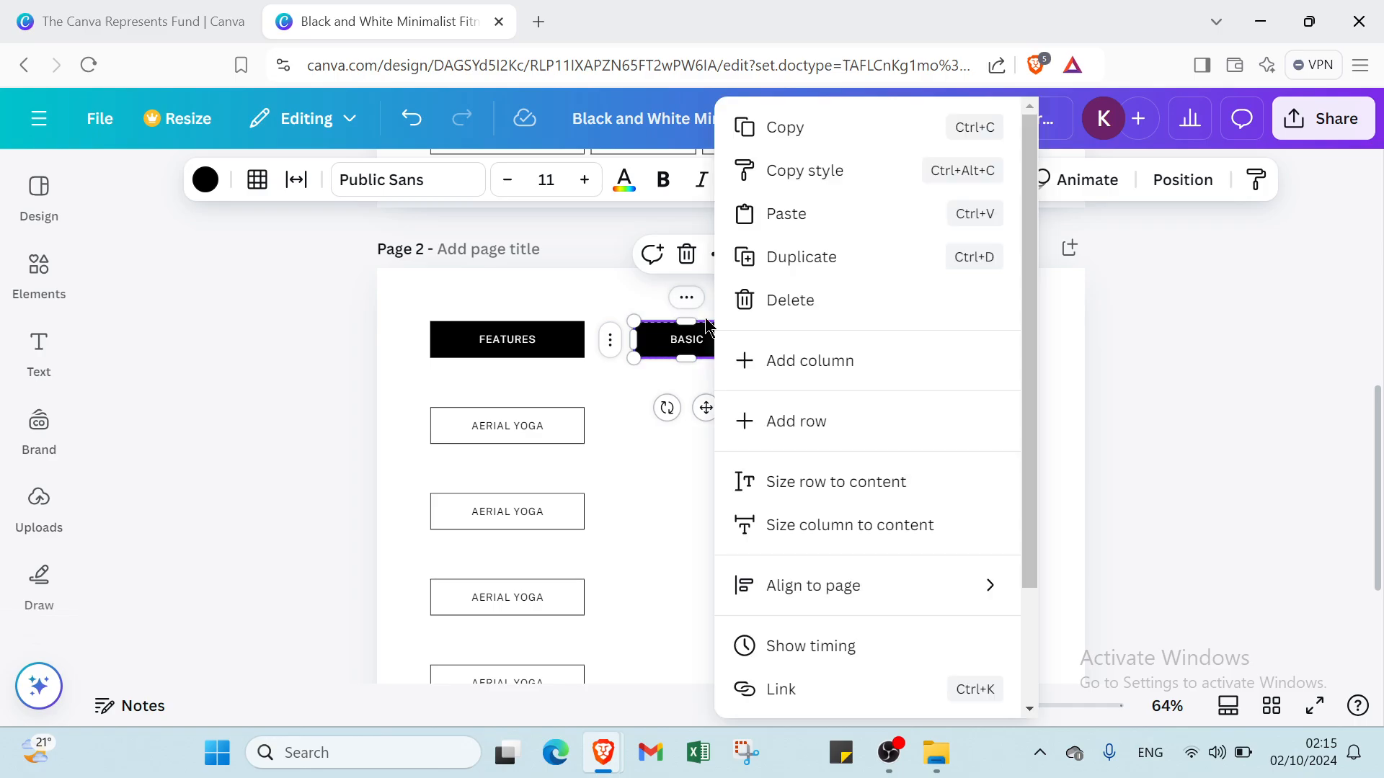
click(807, 257)
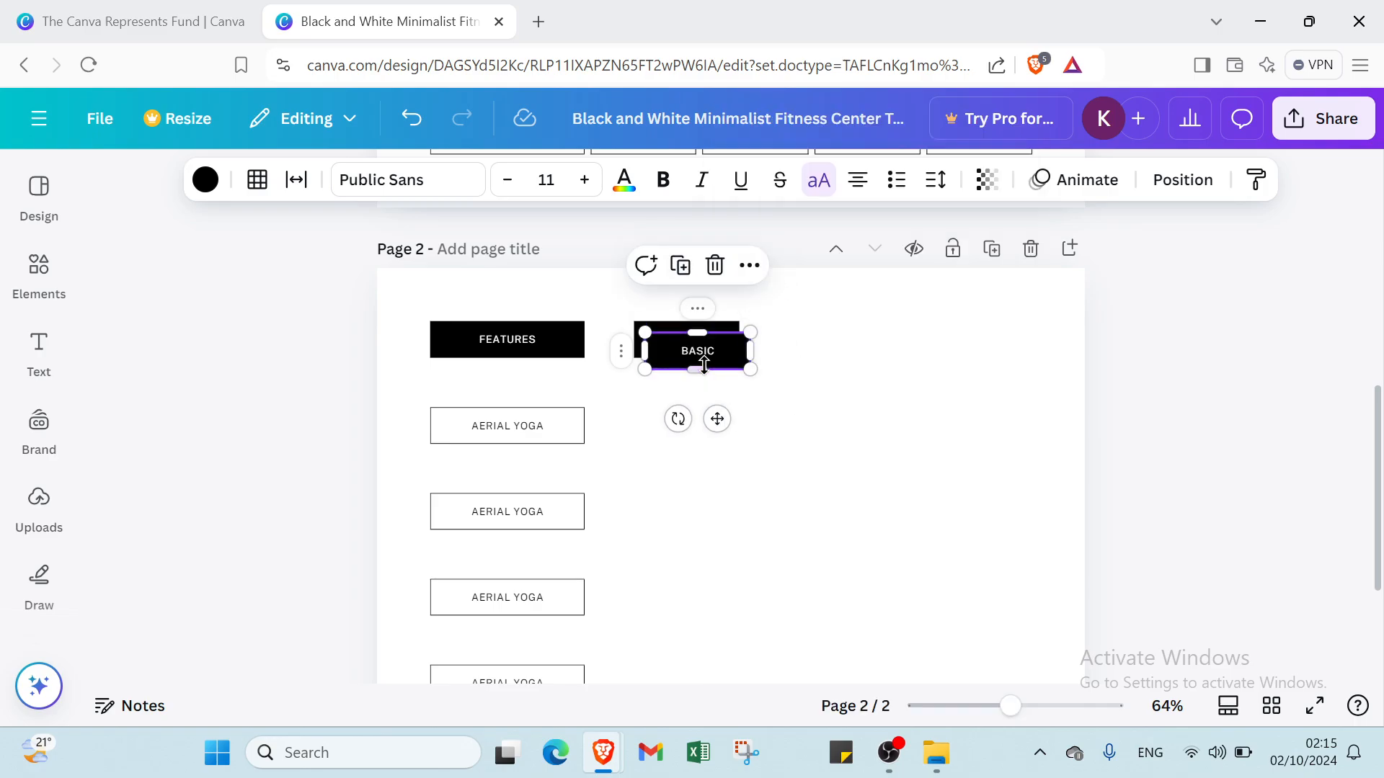
drag(696, 370, 729, 421)
click(747, 460)
click(686, 384)
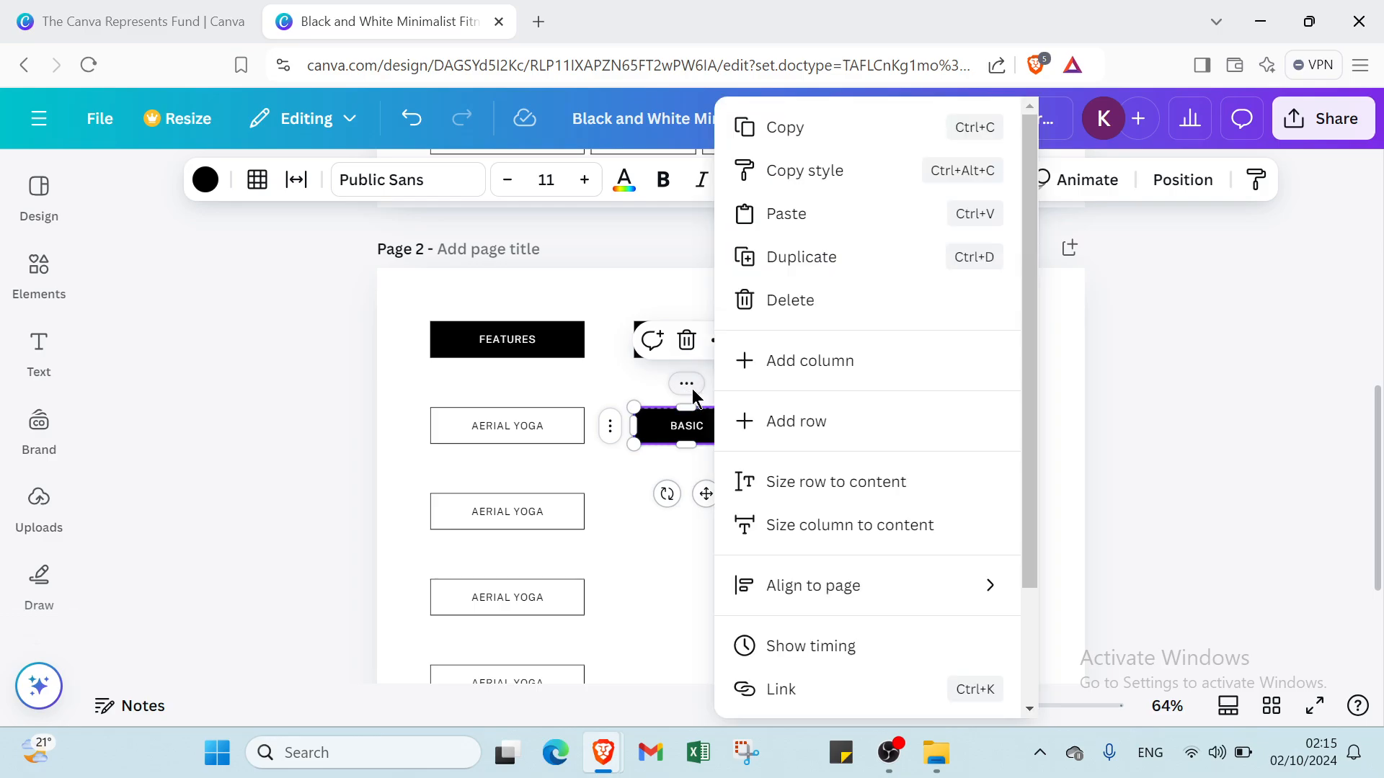
click(793, 268)
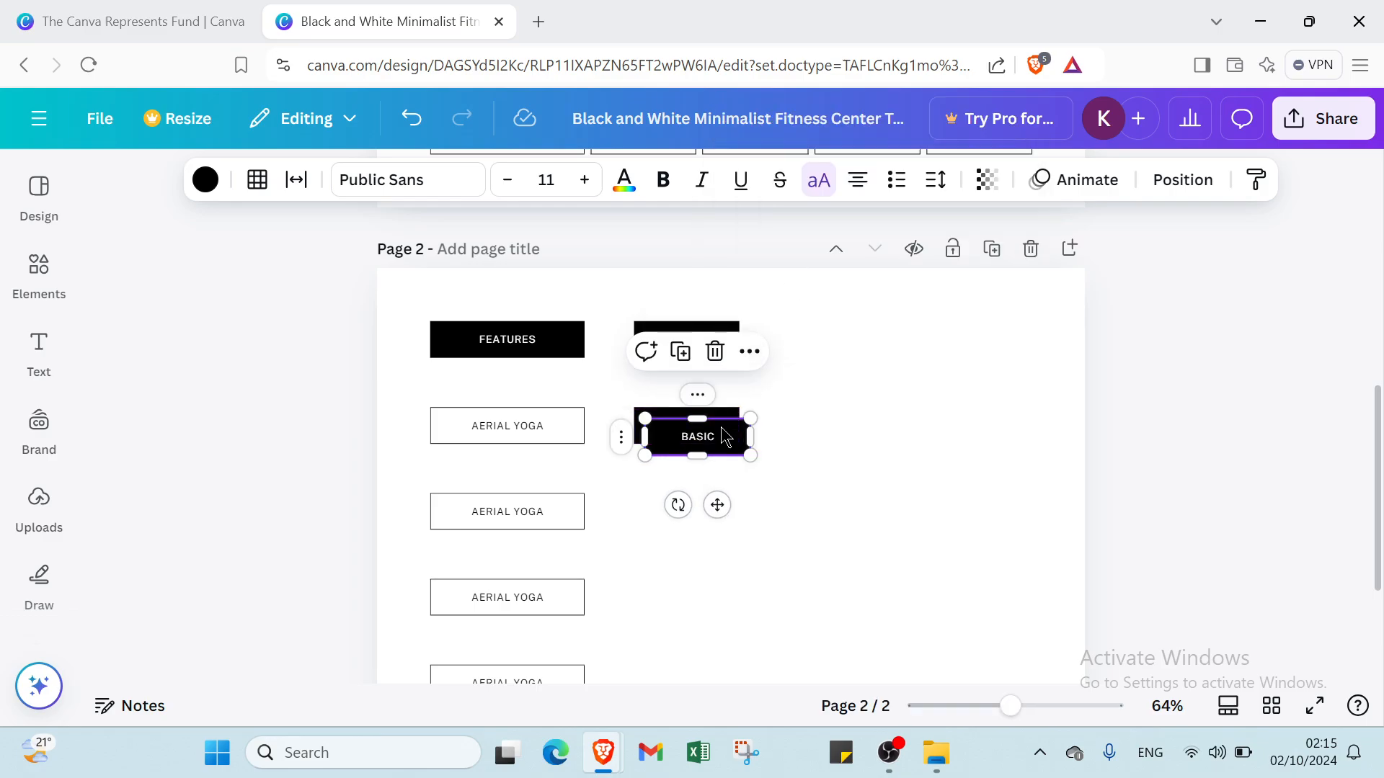
drag(724, 436, 710, 496)
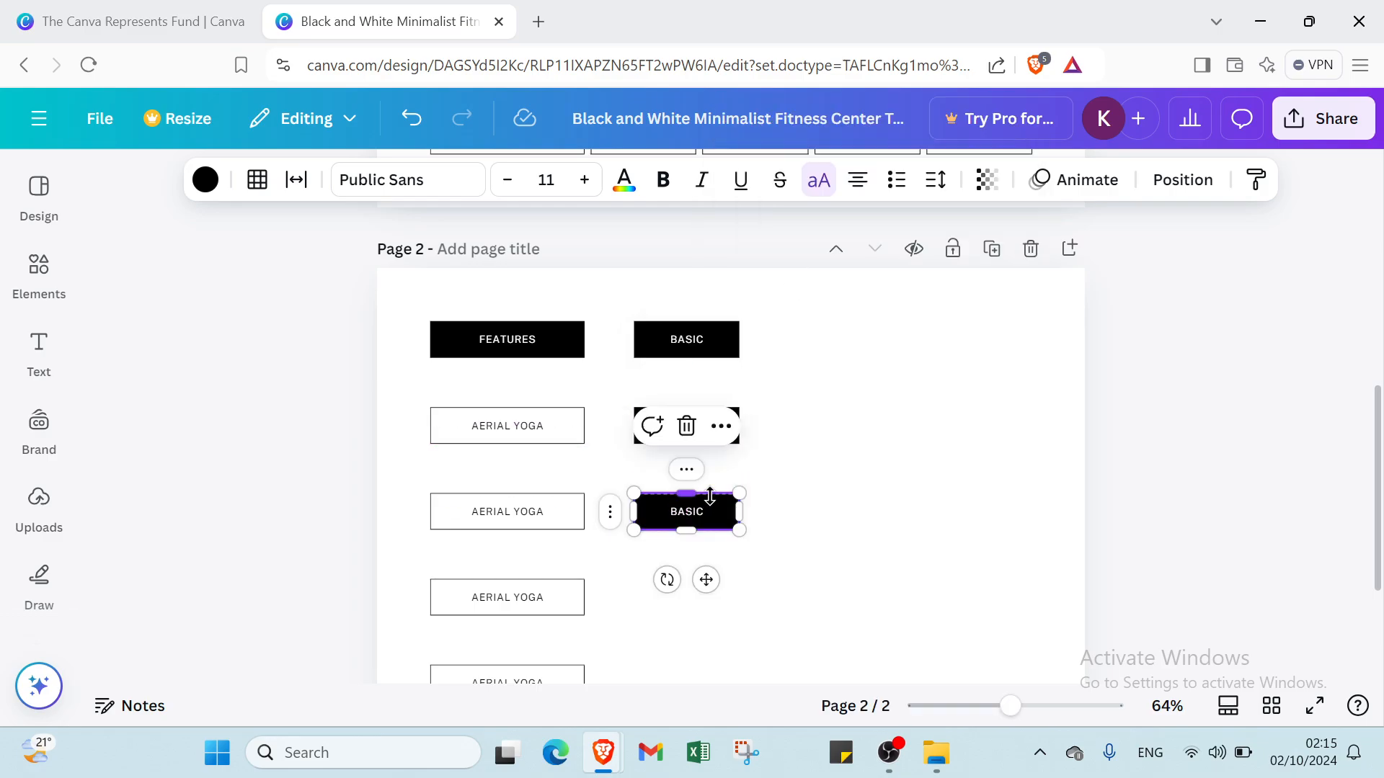
- Add two more BASIC duplicates to the second column, level with the third and fourth AERIAL YOGA cells
click(686, 469)
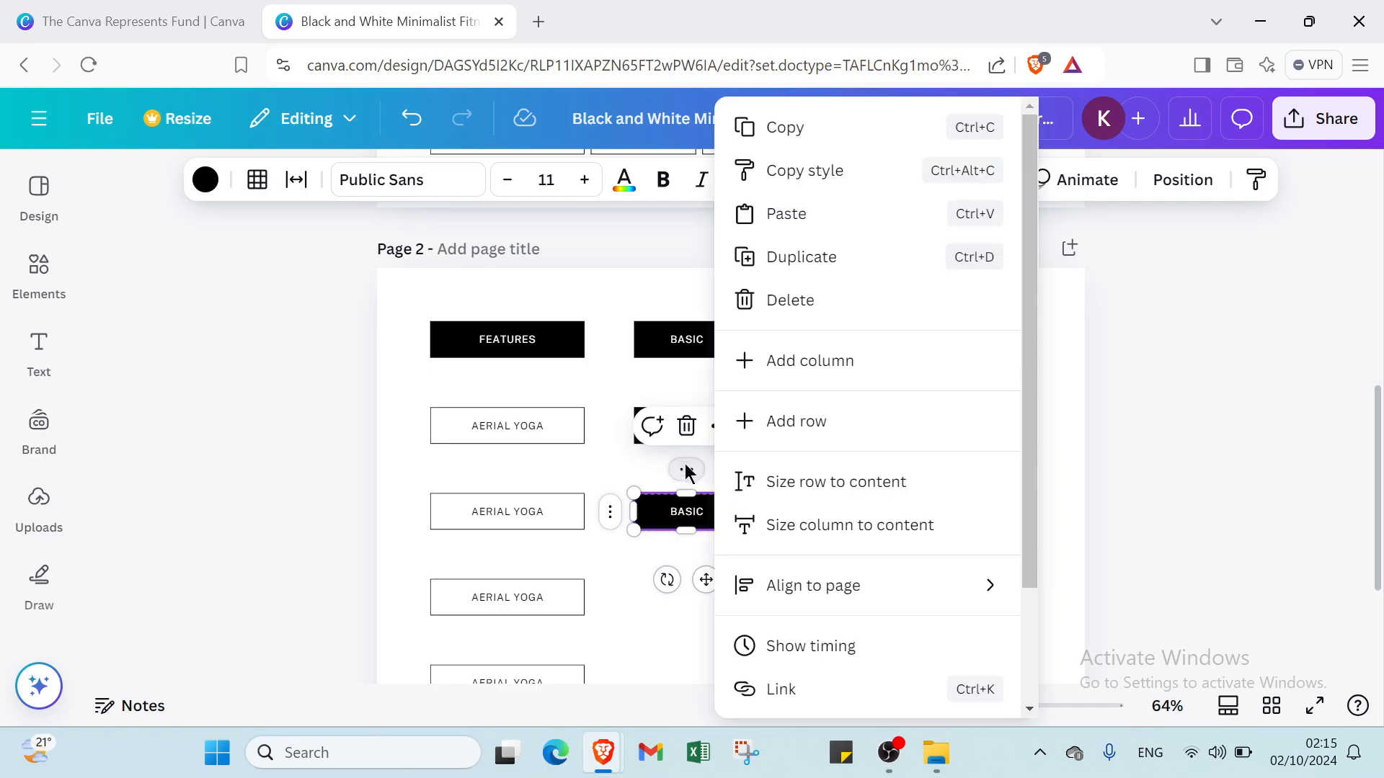
click(813, 260)
scroll(728, 497, down, 2)
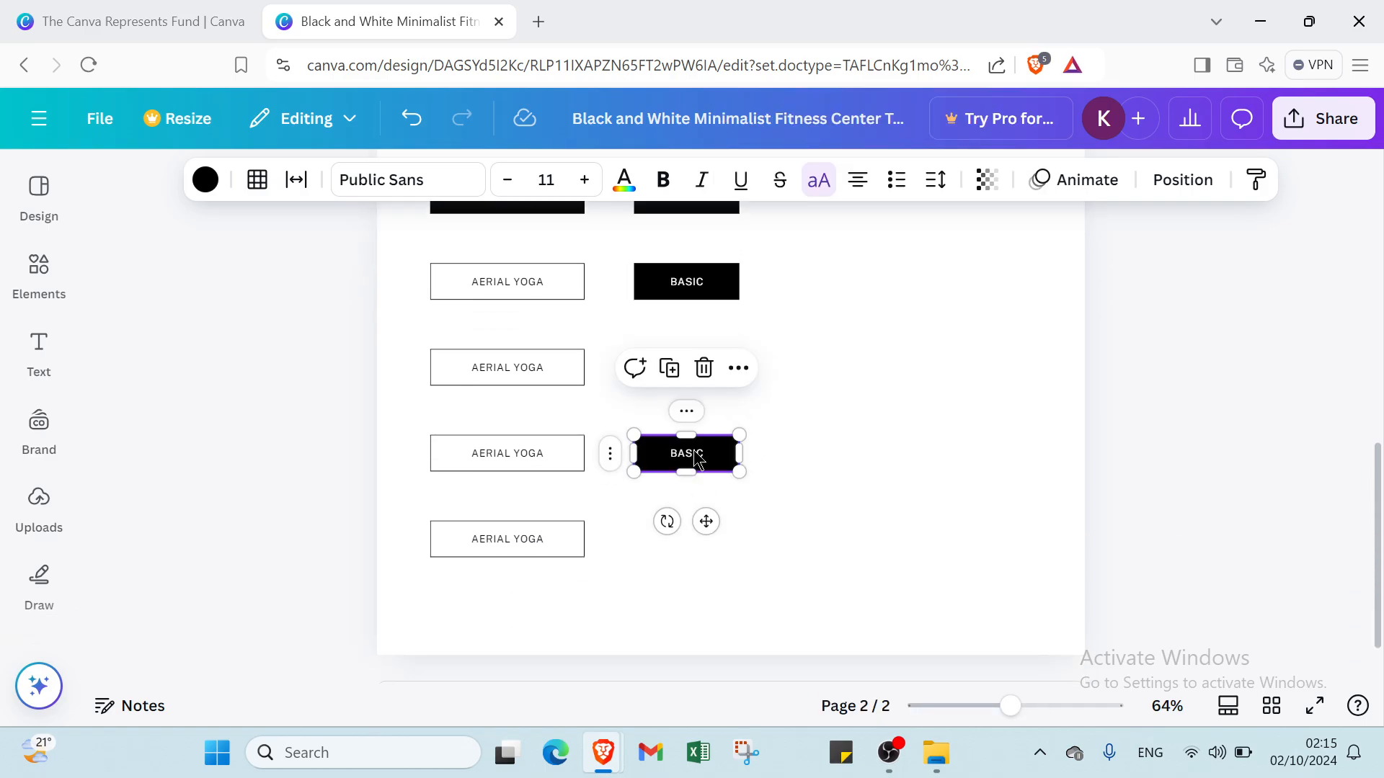
click(692, 416)
click(806, 258)
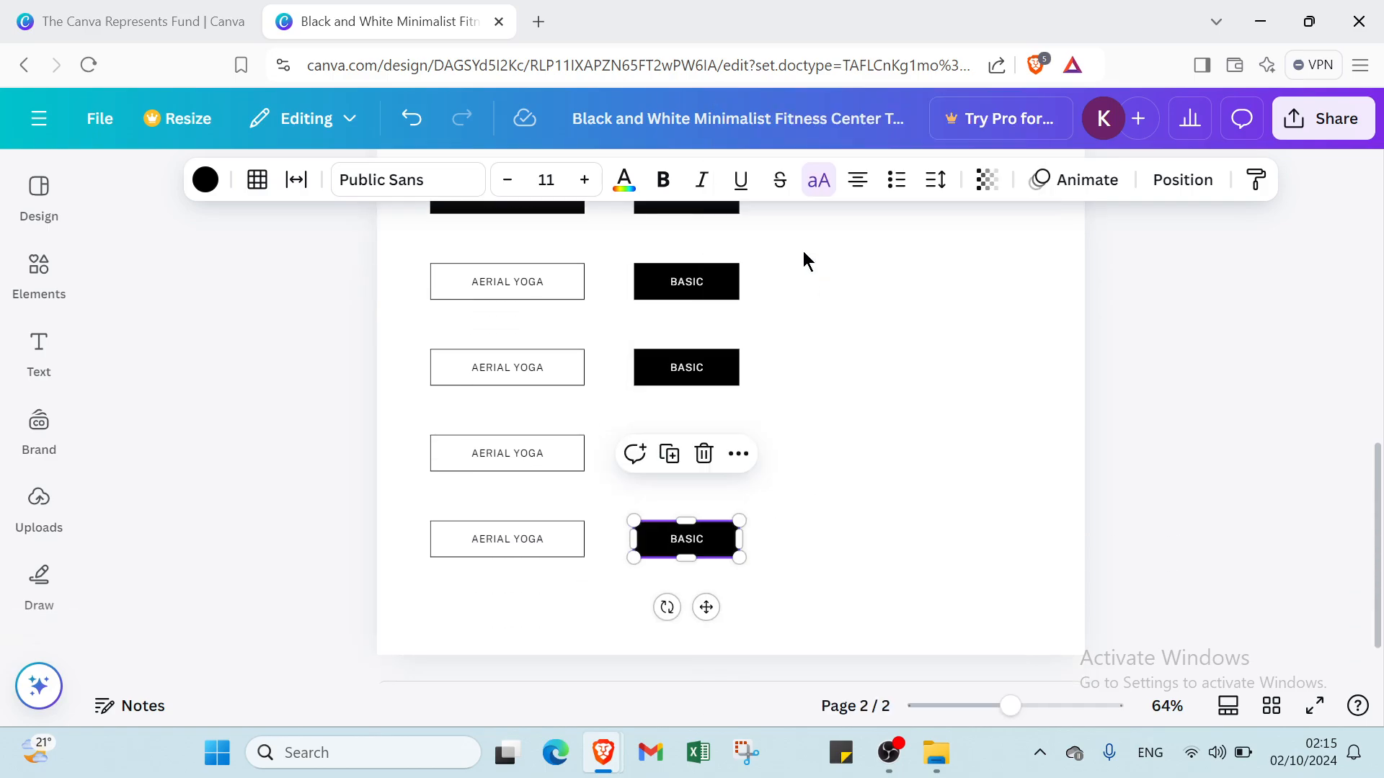
click(847, 385)
- Duplicate the BASIC header cell twice along the header row to start a third and a fourth column at equal spacing
scroll(840, 382, up, 2)
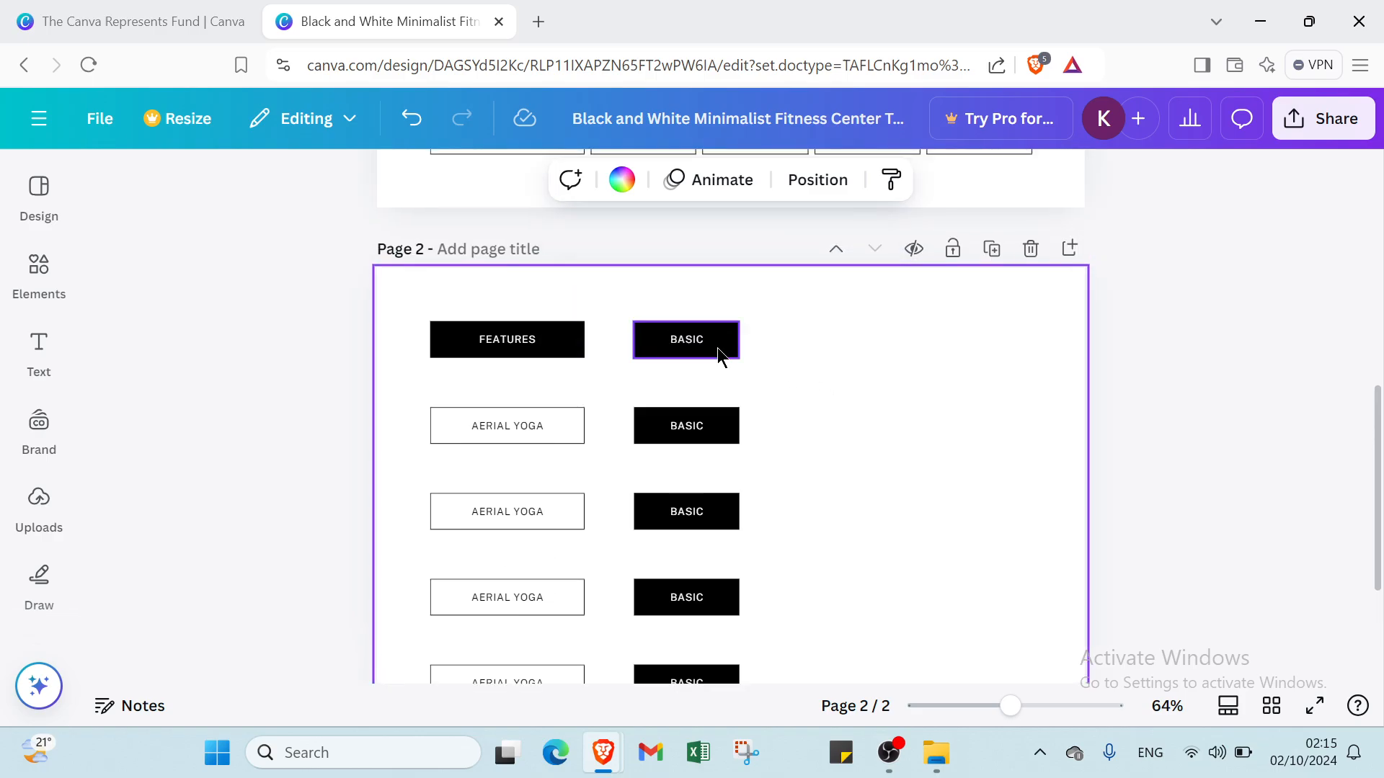
click(717, 348)
click(687, 302)
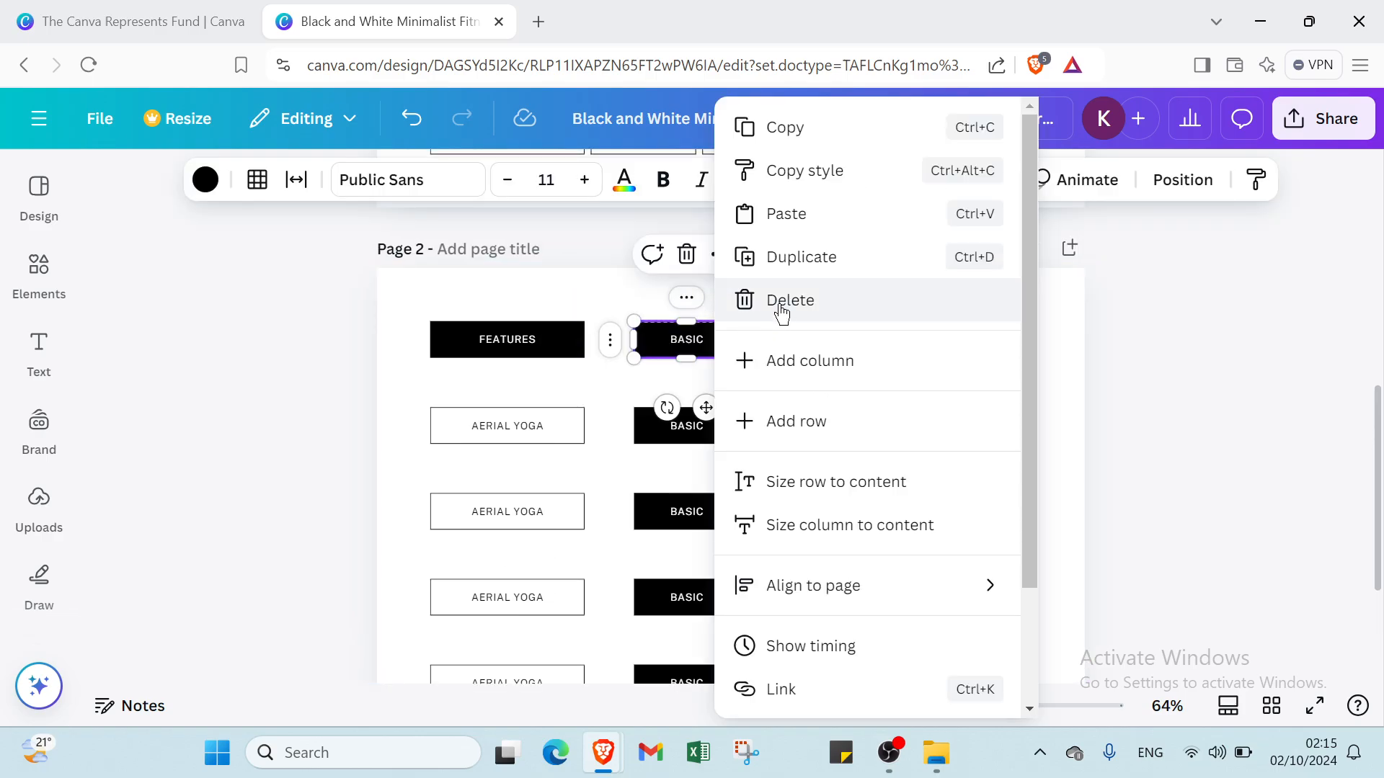
click(793, 258)
drag(718, 342, 842, 342)
click(842, 297)
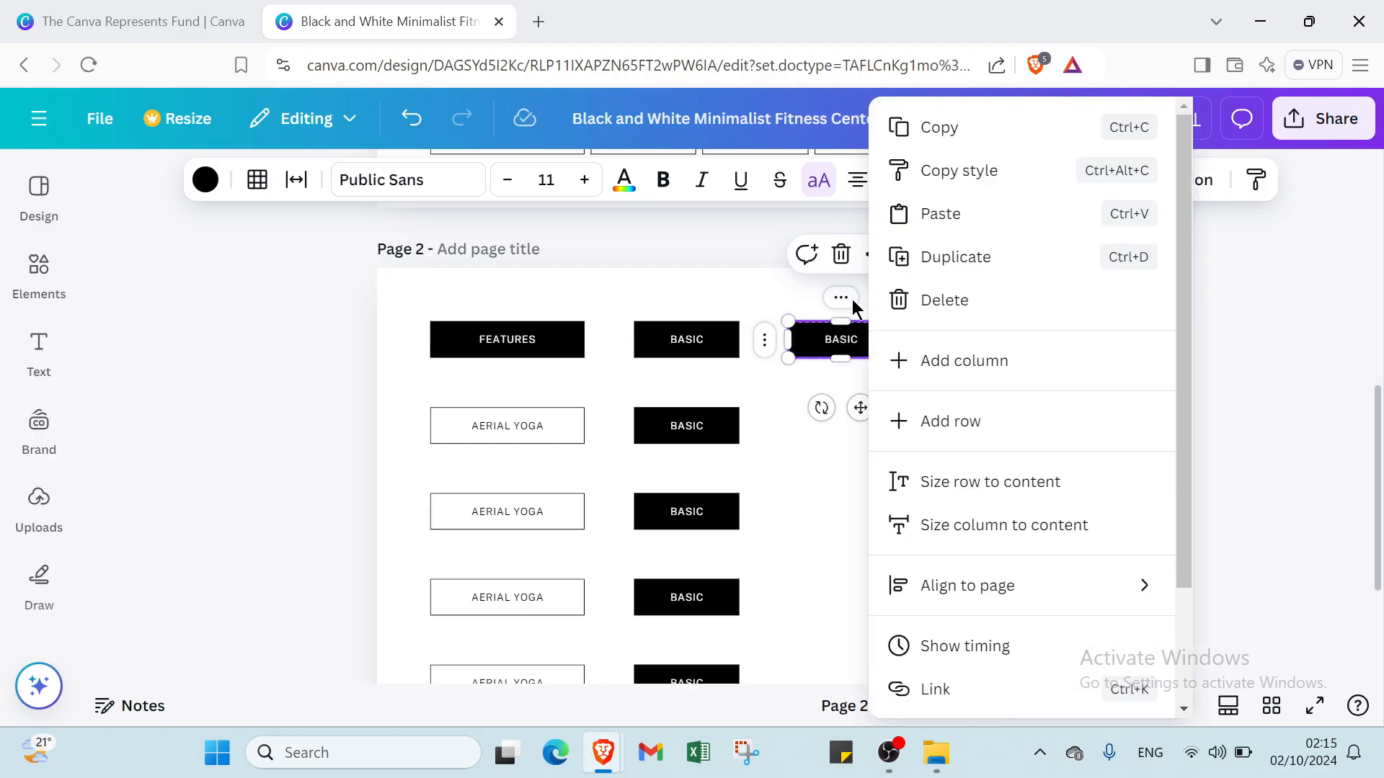
click(931, 259)
- Duplicate the third column's BASIC header cell twice downward, aligning the copies with the first and second AERIAL YOGA cells
click(850, 349)
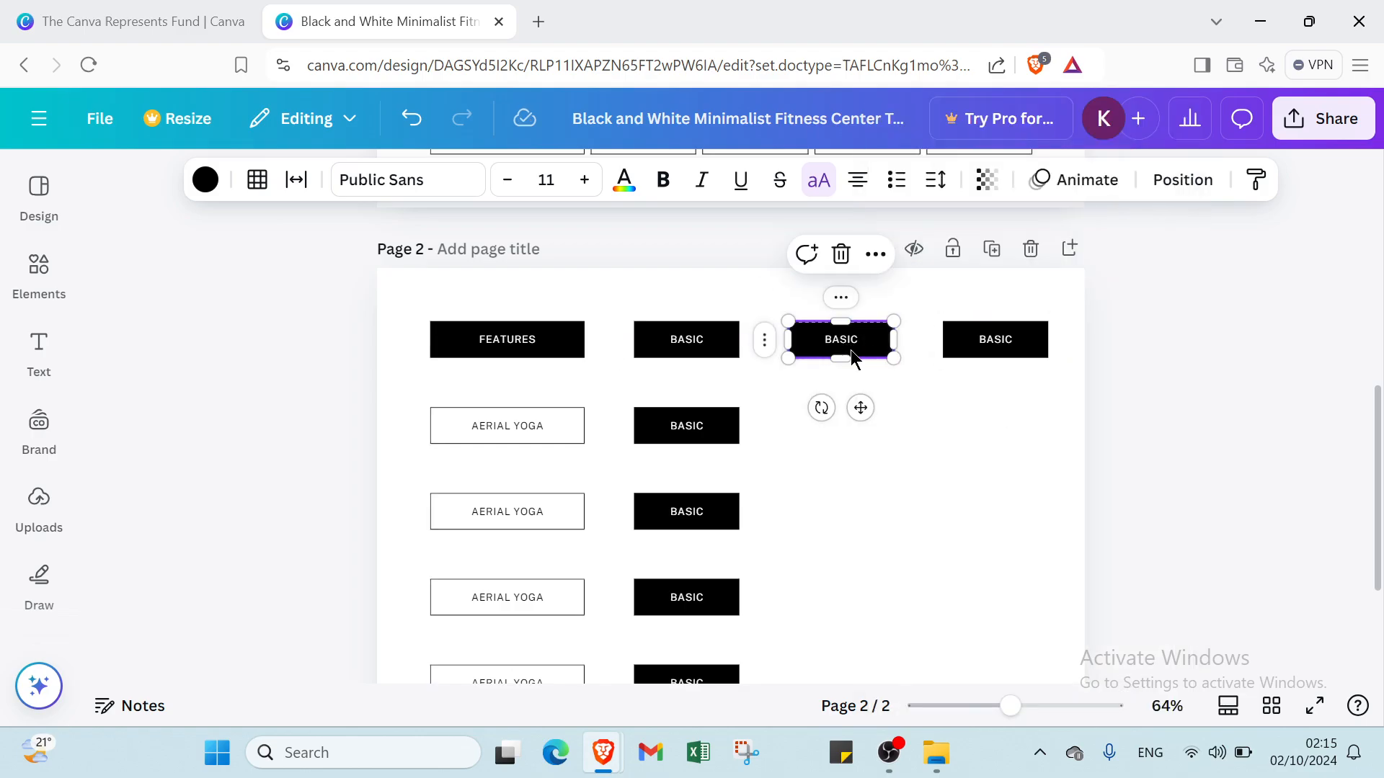
click(840, 297)
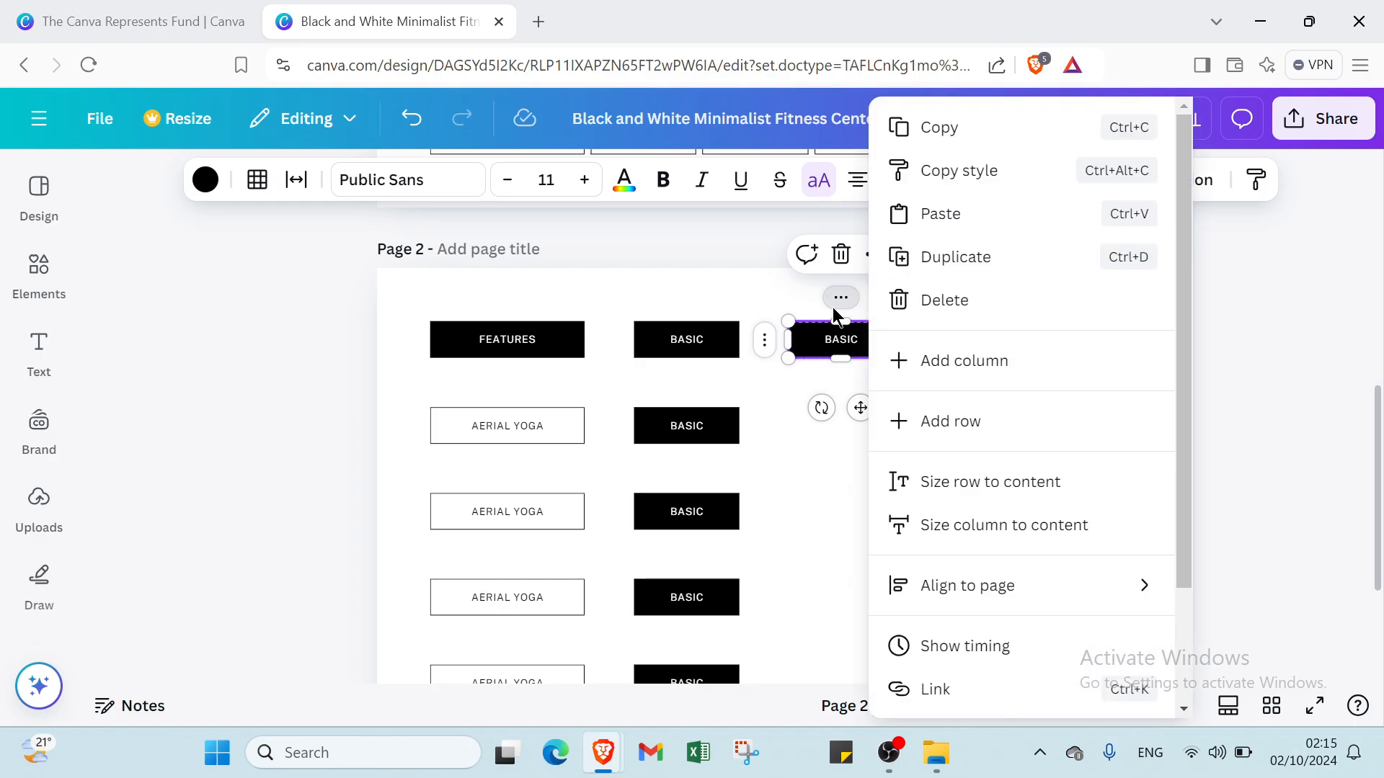
click(921, 258)
drag(872, 348, 860, 416)
click(840, 383)
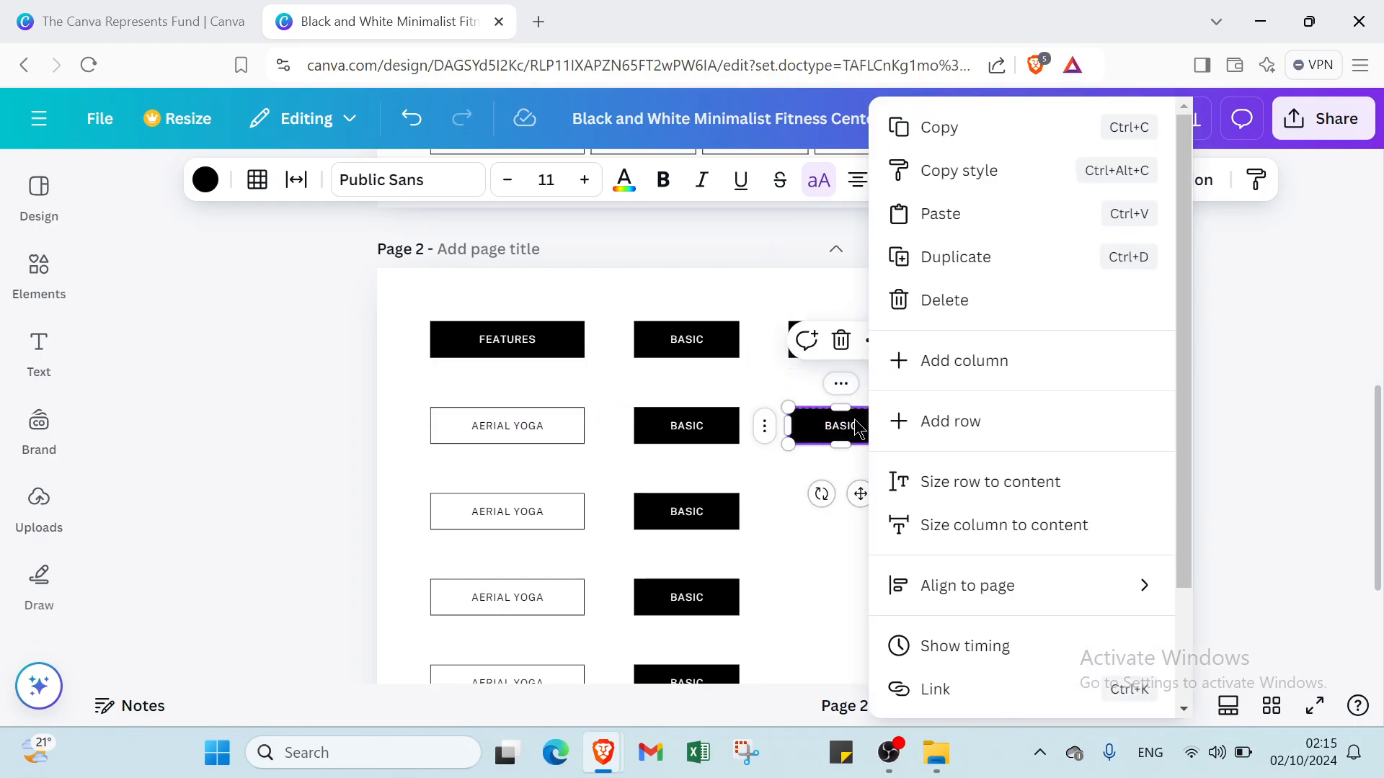
click(933, 263)
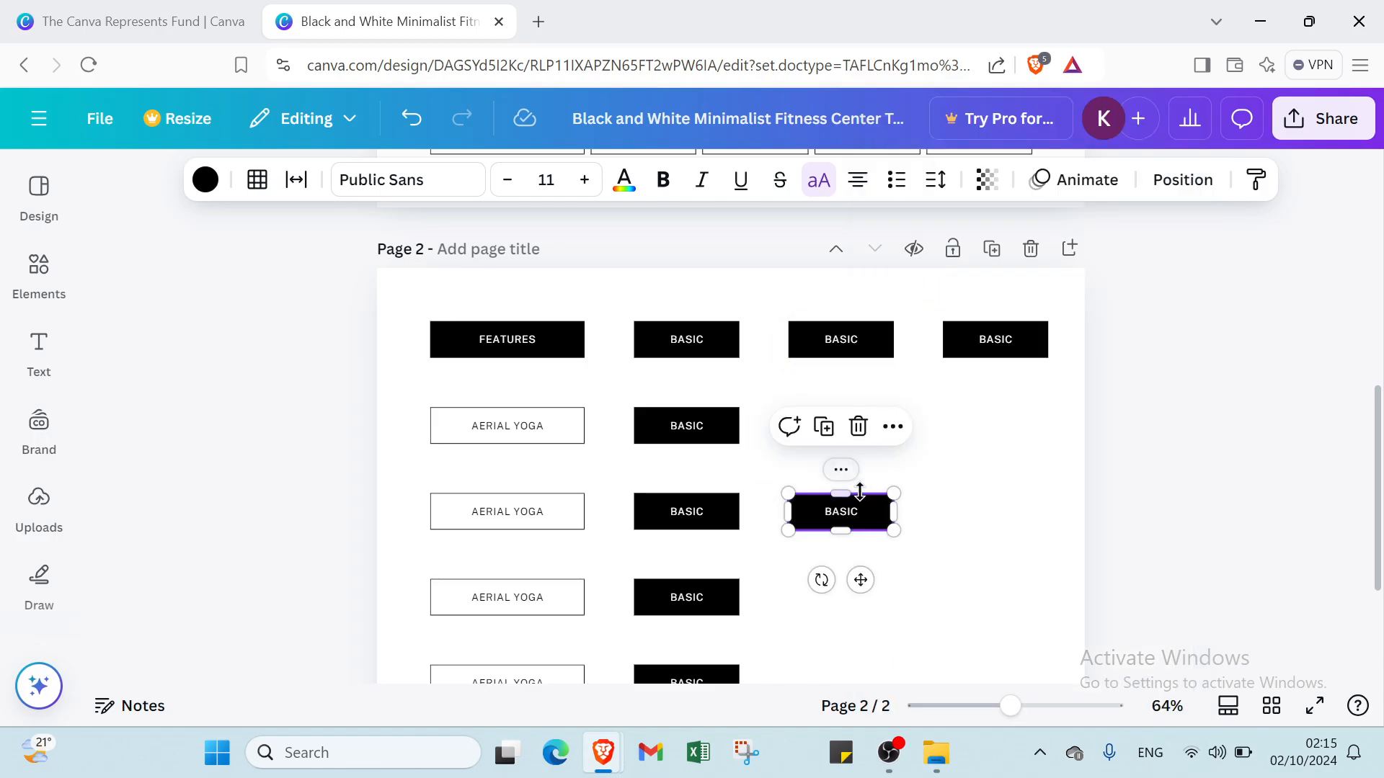
- Add two more BASIC duplicates to the third column, level with the third and fourth AERIAL YOGA cells
click(840, 470)
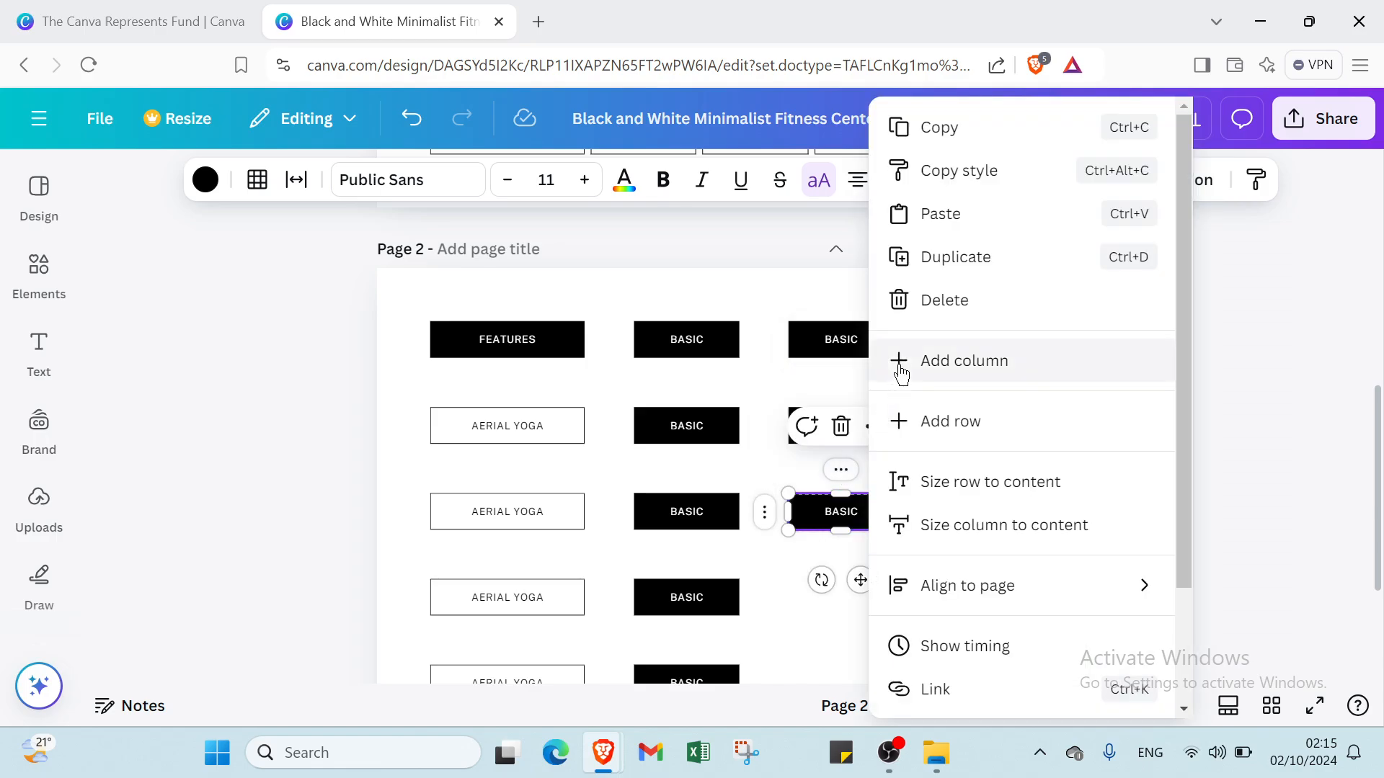
click(938, 258)
scroll(876, 479, down, 2)
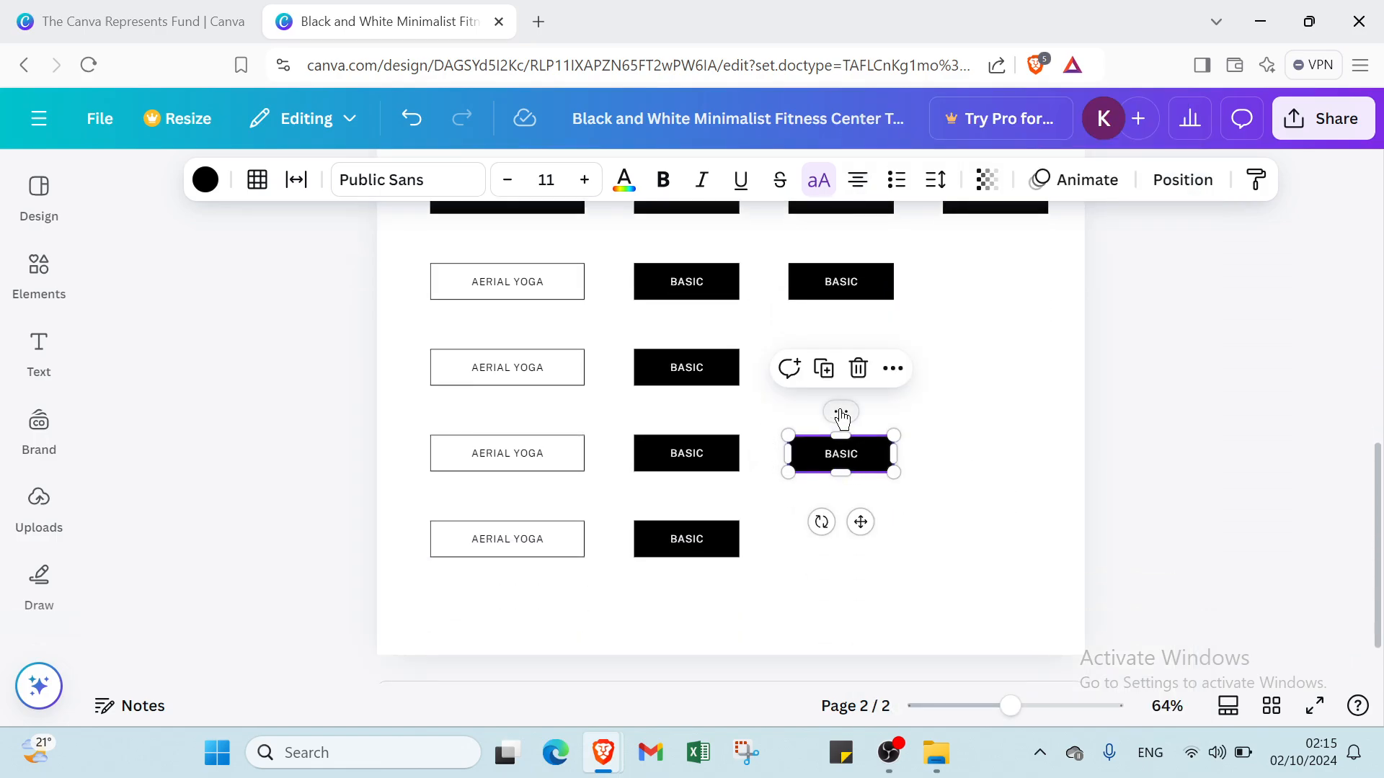
click(840, 417)
click(950, 260)
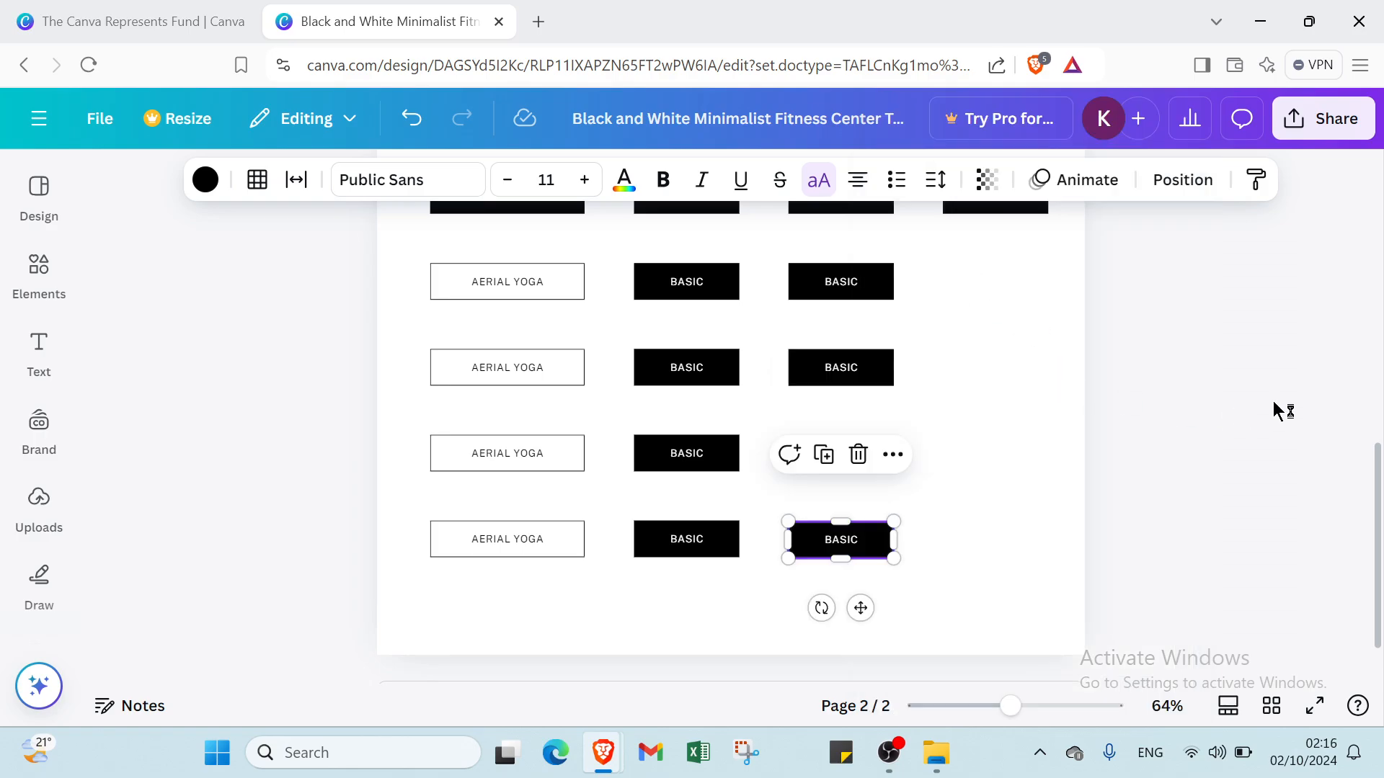
click(1272, 401)
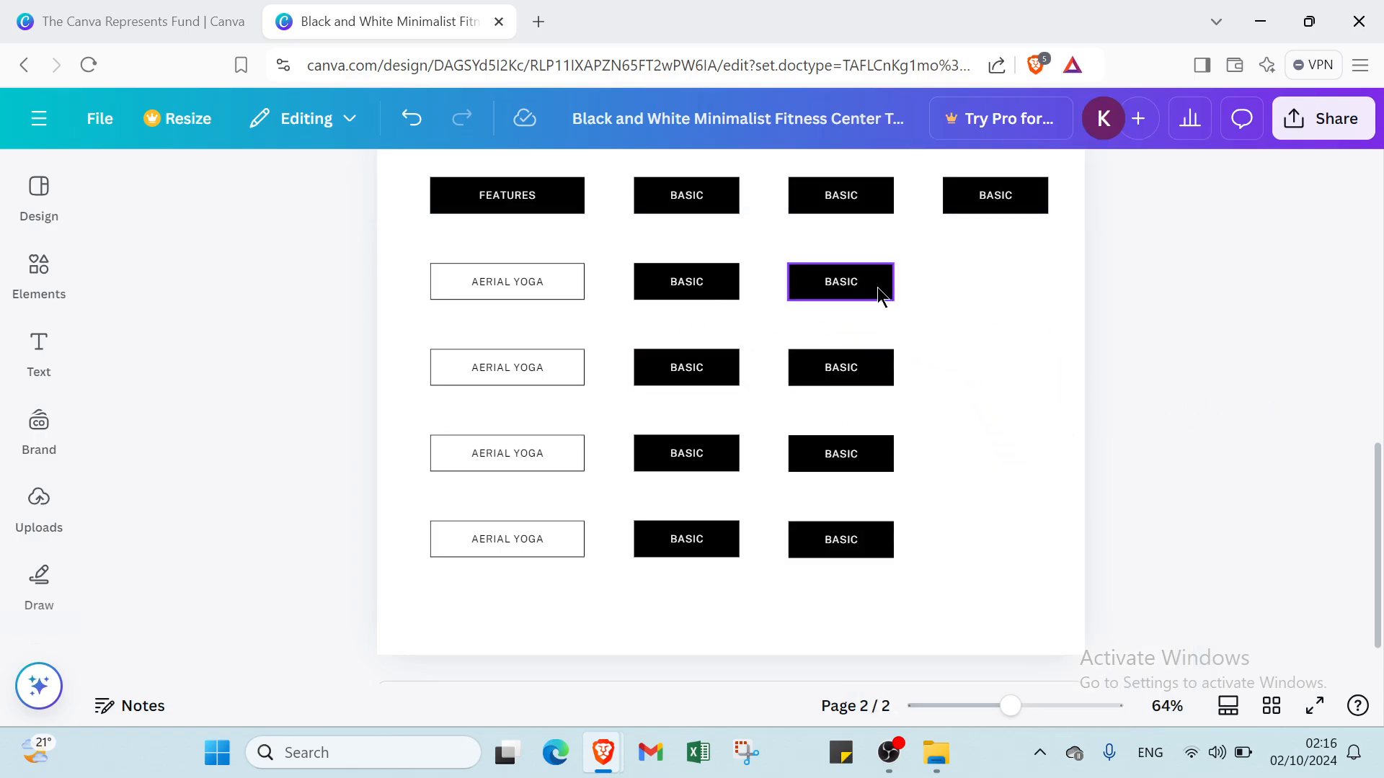
- Duplicate the third column's BASIC cells from the first and second AERIAL YOGA rows into the fourth column beneath its header
click(989, 211)
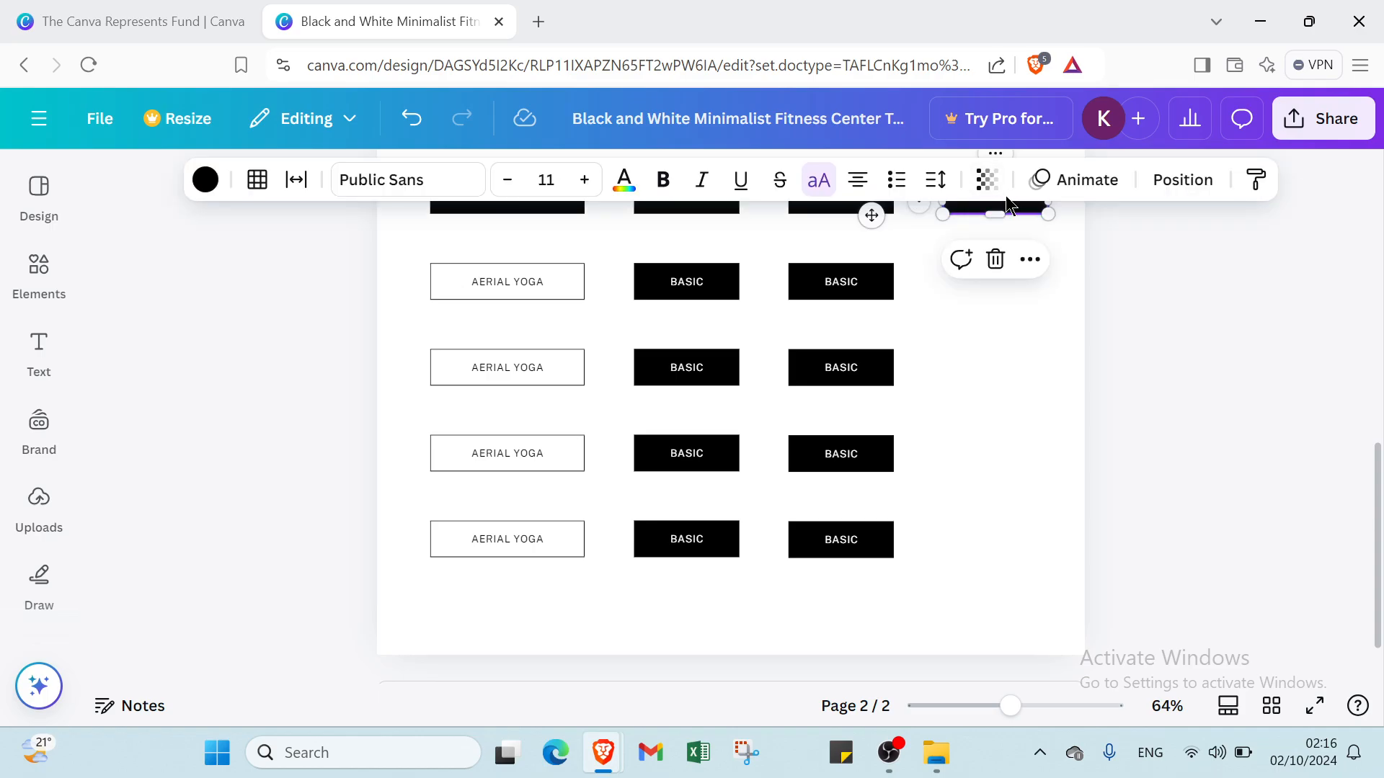
click(850, 288)
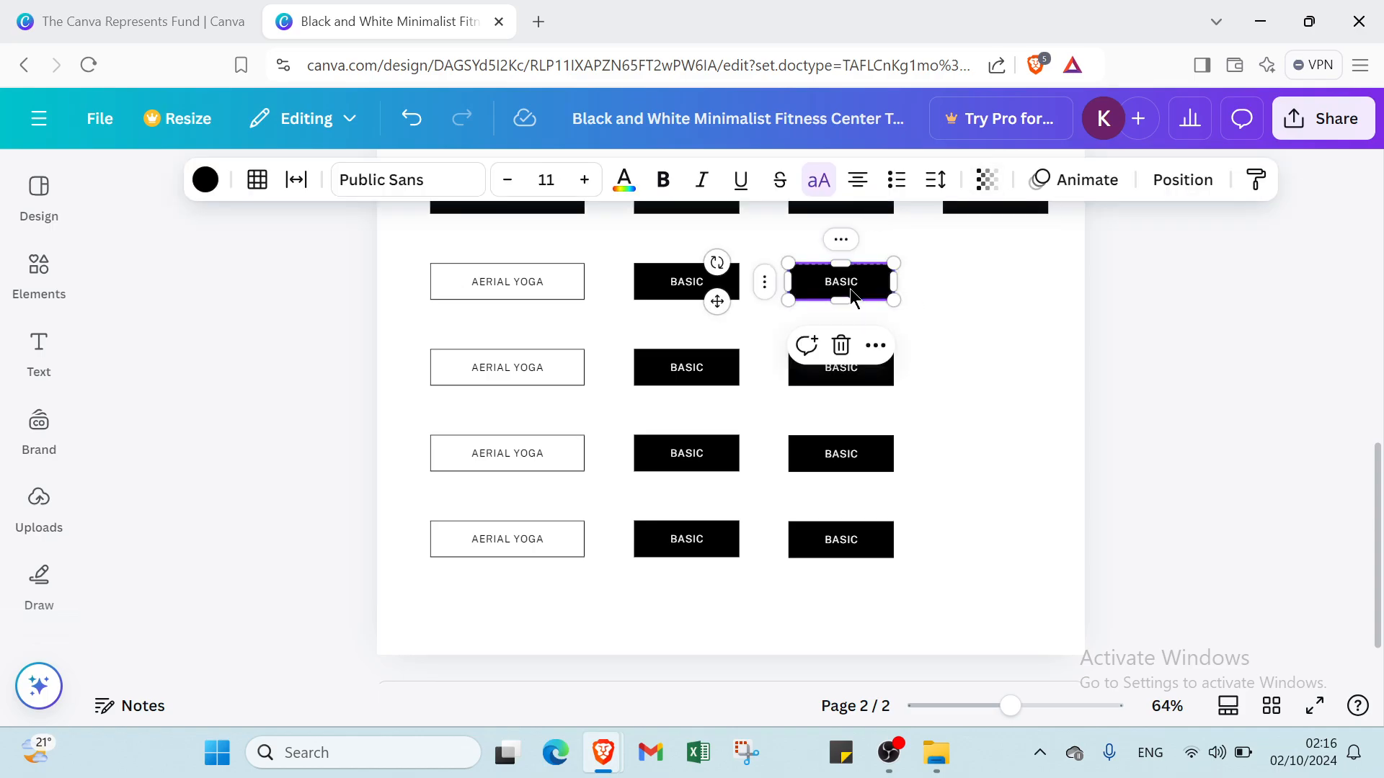
click(841, 240)
click(936, 265)
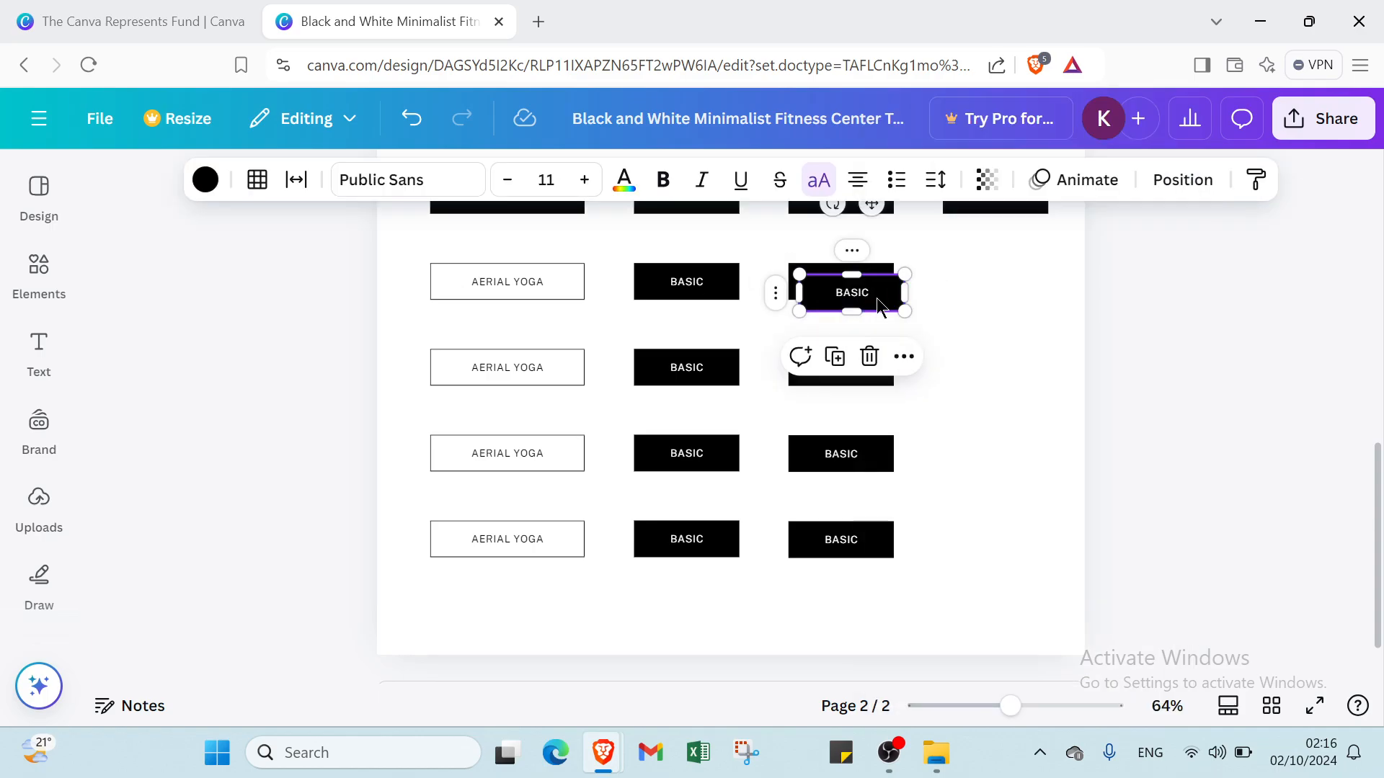
drag(876, 297, 1024, 288)
click(850, 364)
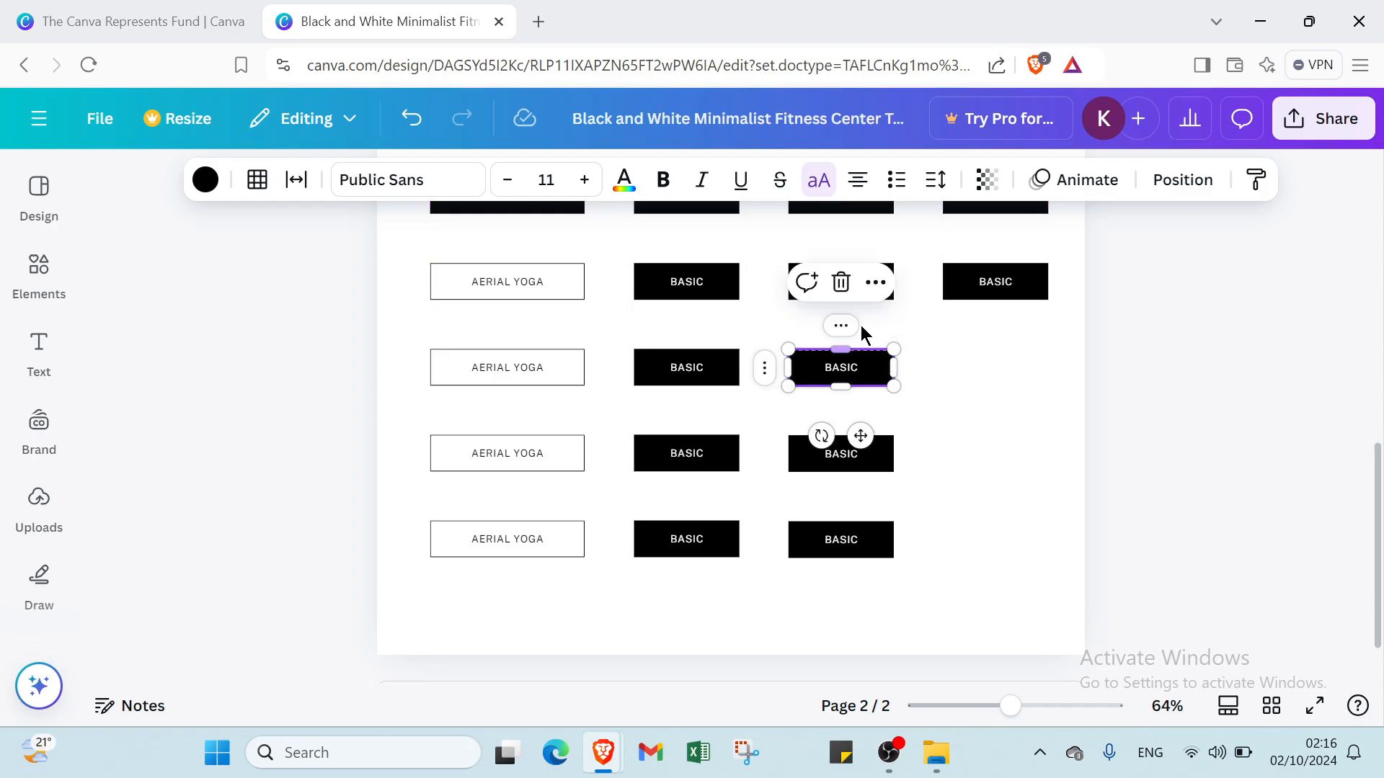
click(849, 328)
click(947, 268)
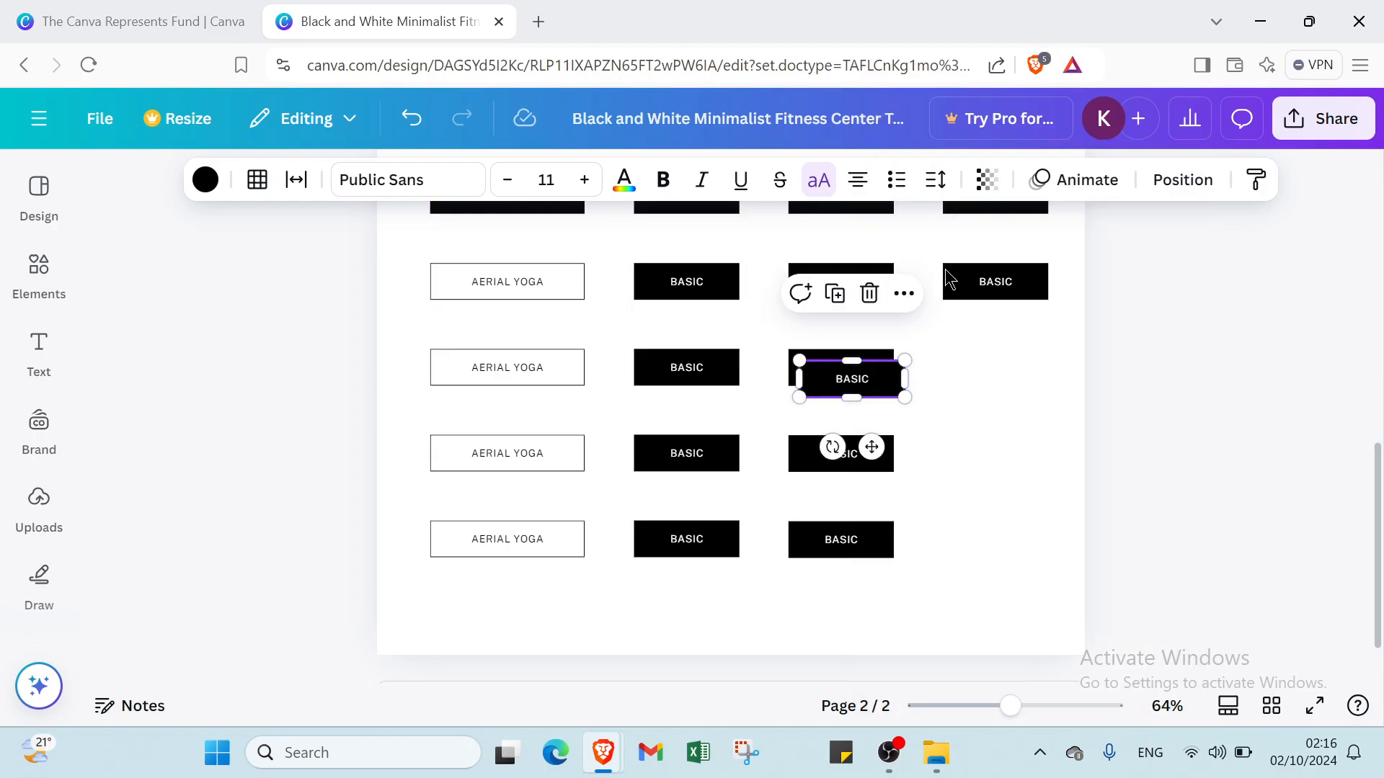
drag(882, 384, 1017, 365)
- Duplicate the third column's BASIC cells from the third and fourth AERIAL YOGA rows into the fourth column
click(855, 463)
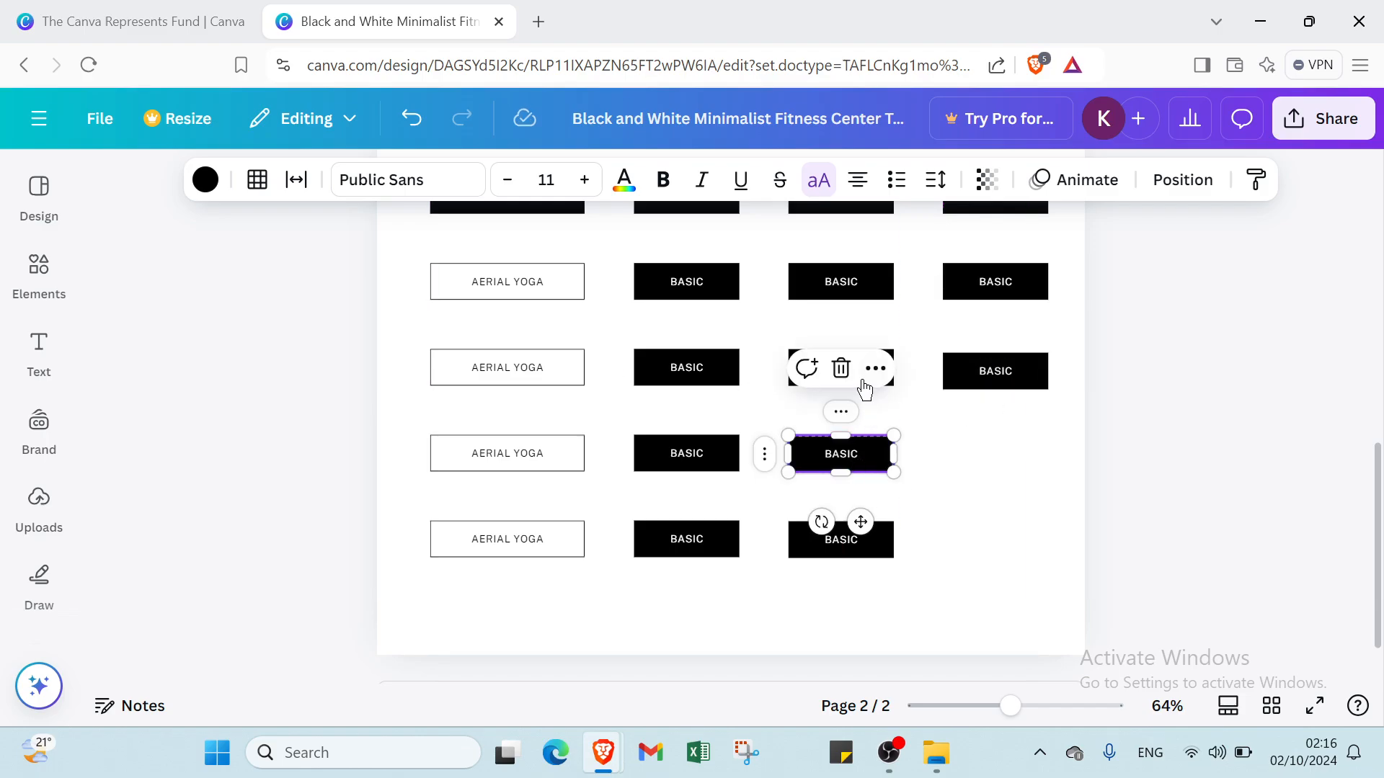
click(875, 369)
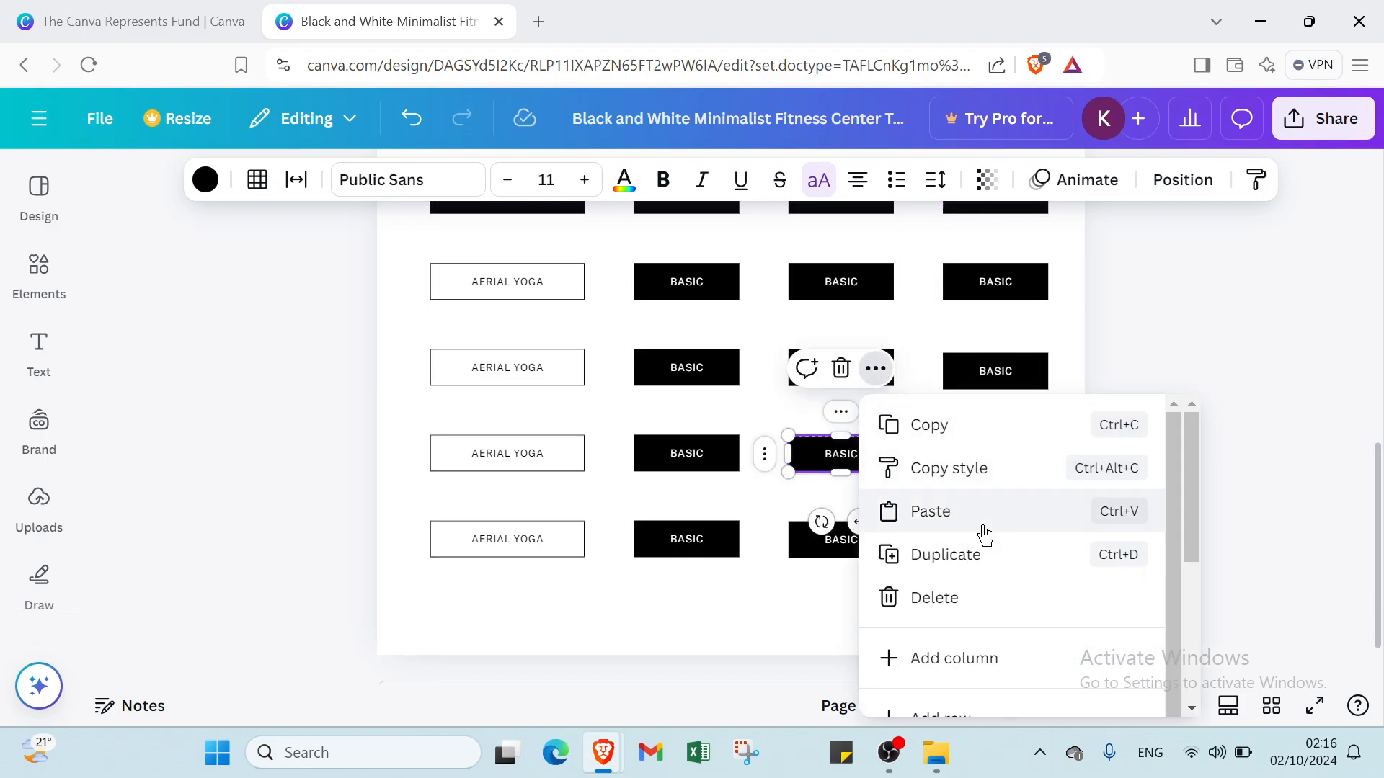
click(979, 556)
drag(859, 470, 1009, 455)
click(874, 540)
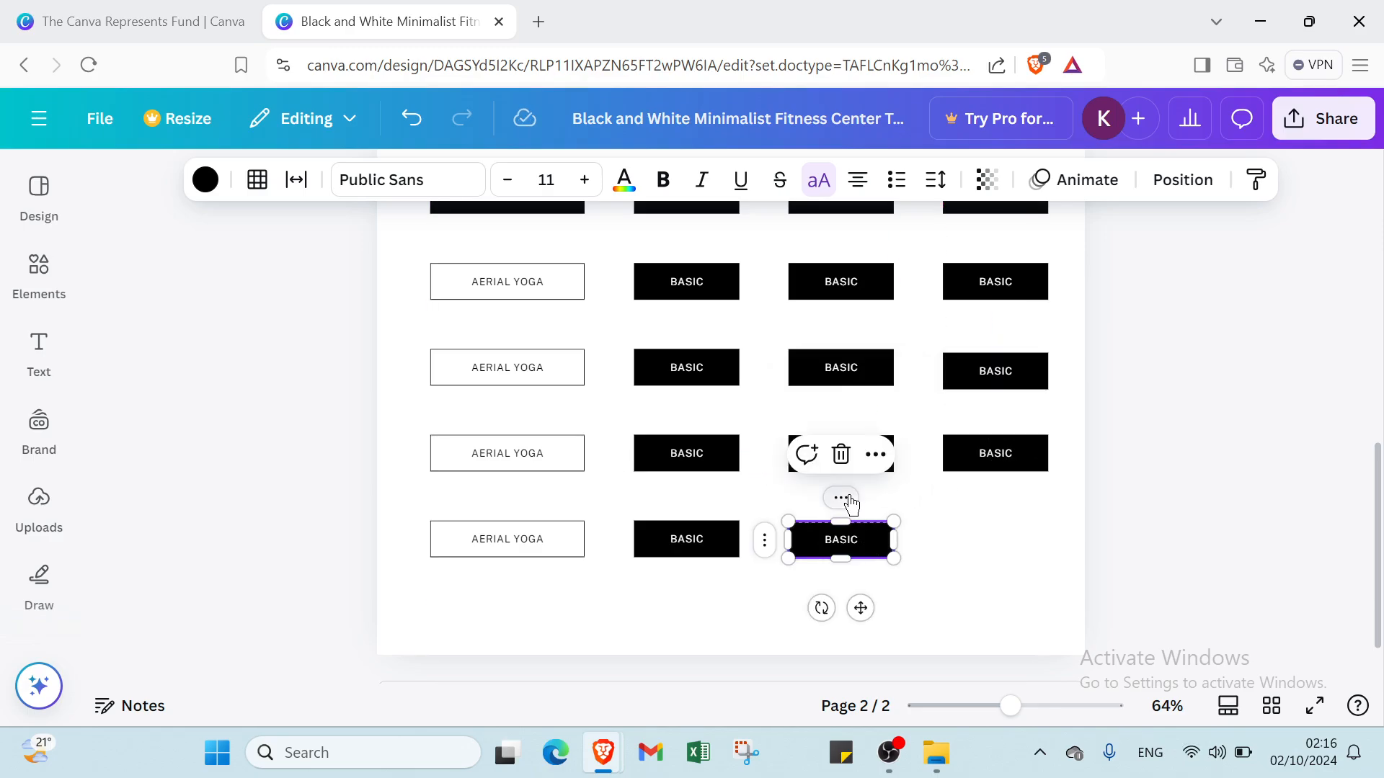
click(847, 498)
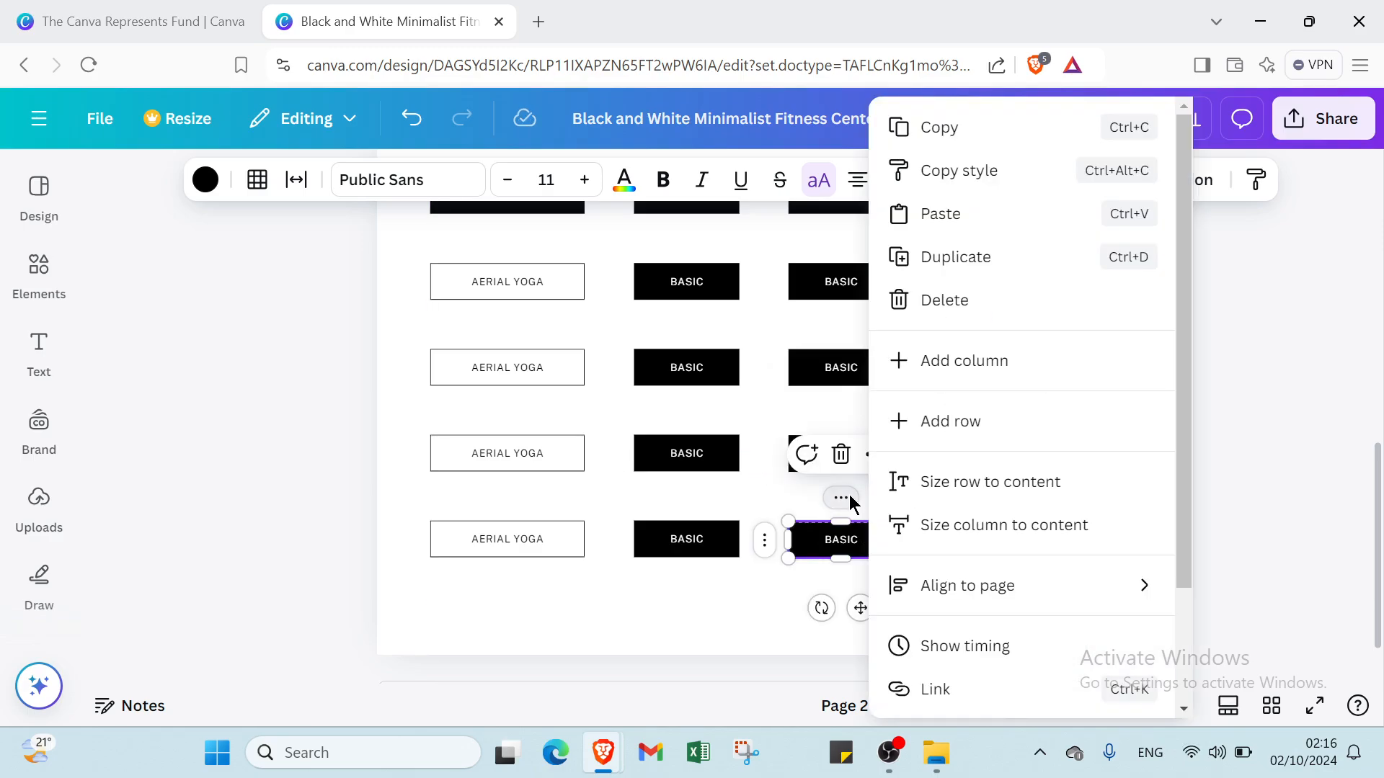
click(950, 270)
drag(870, 551, 1010, 533)
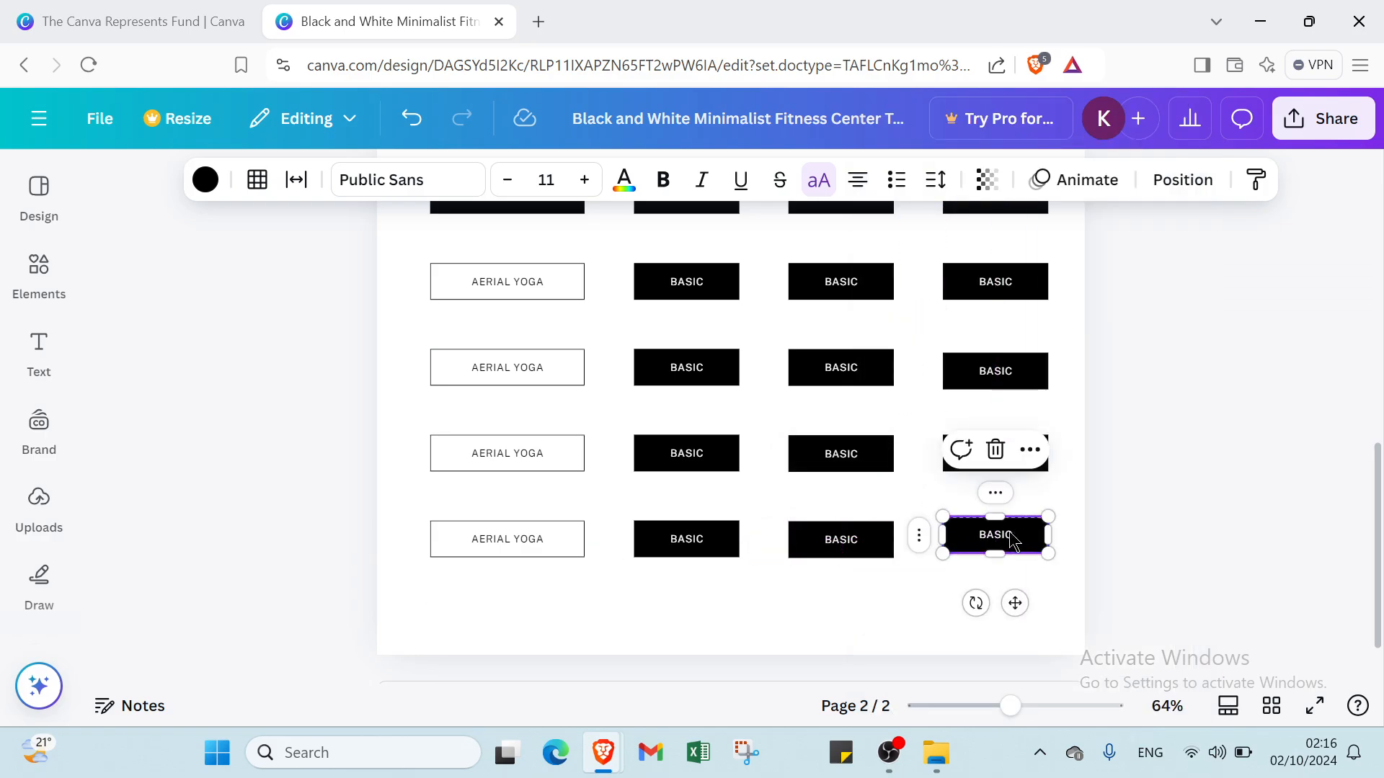
click(1105, 490)
- Fill the FEATURES header cell and the BASIC header cell beside it with gray #a6a6a6
scroll(708, 602, up, 2)
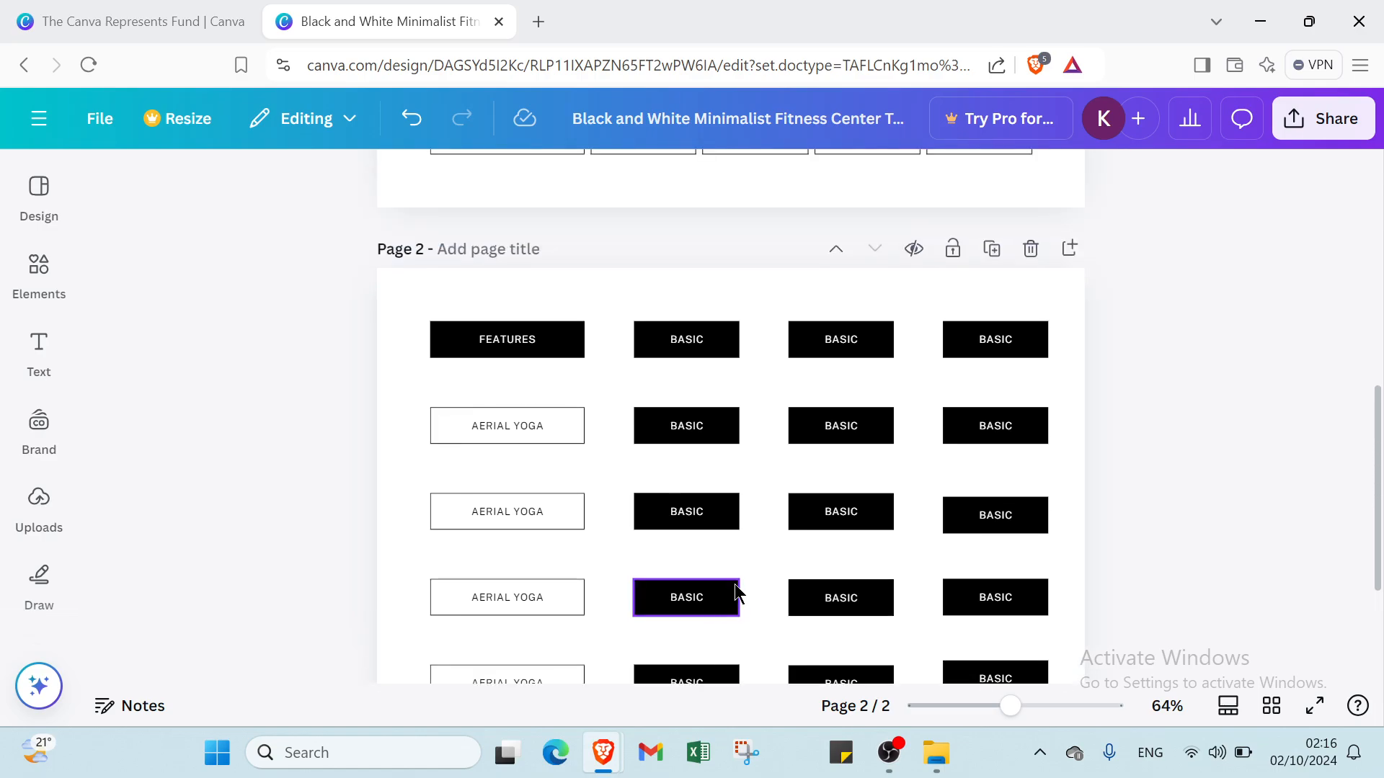
click(490, 340)
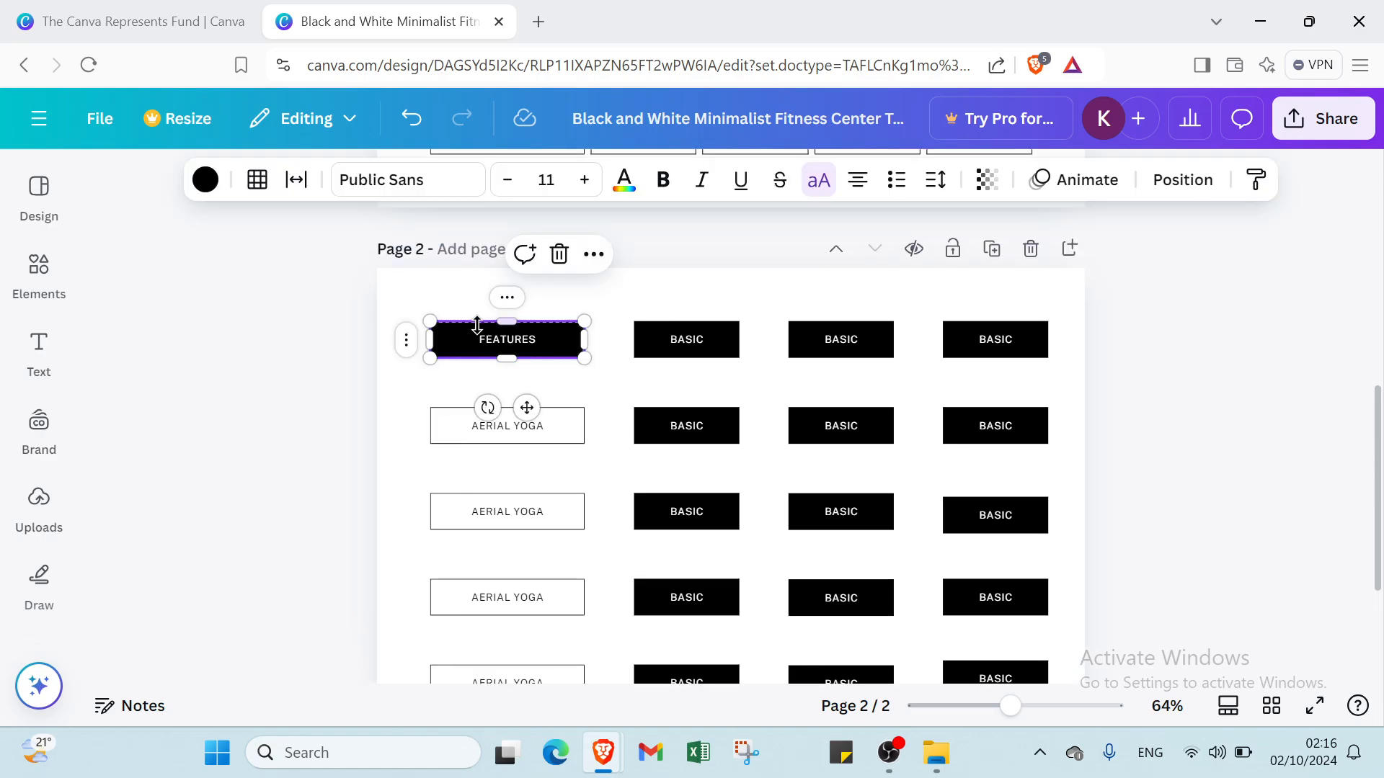
click(205, 179)
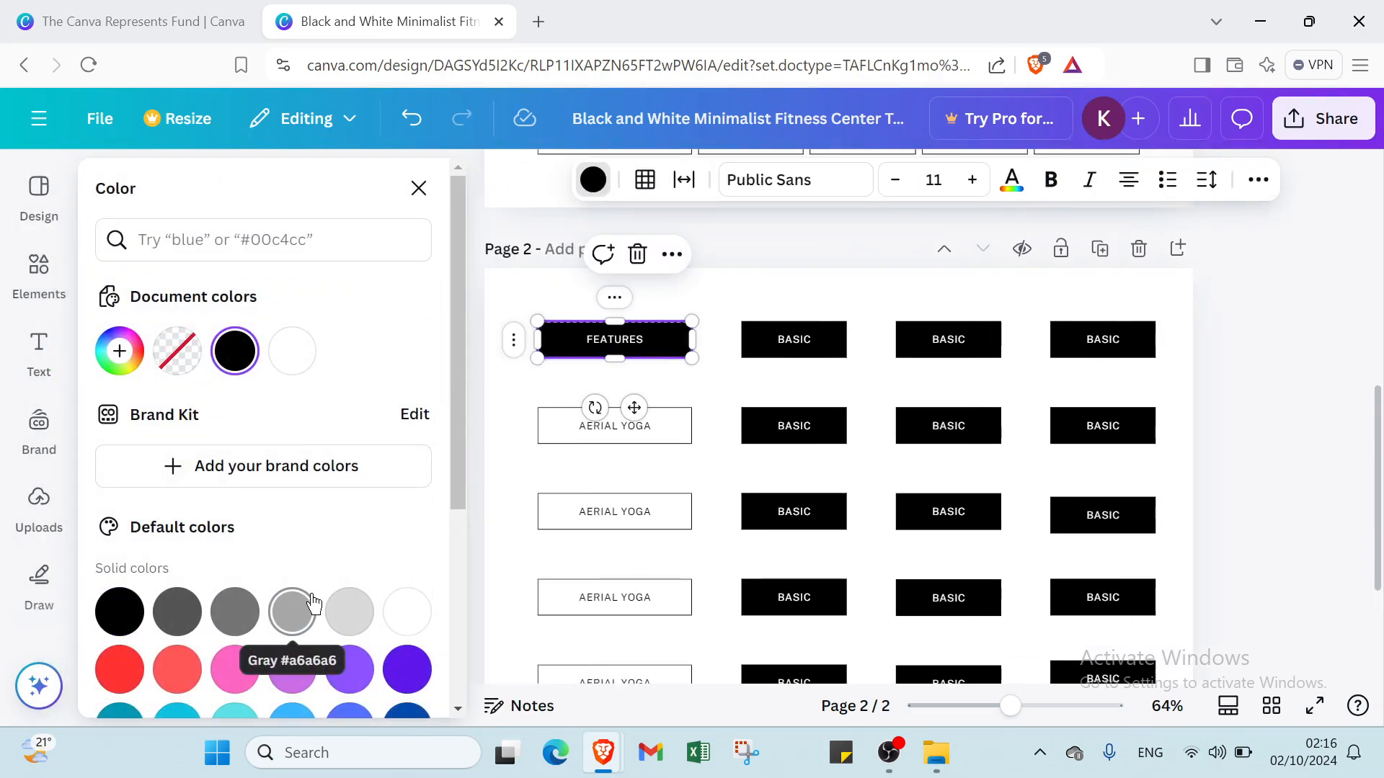
click(292, 609)
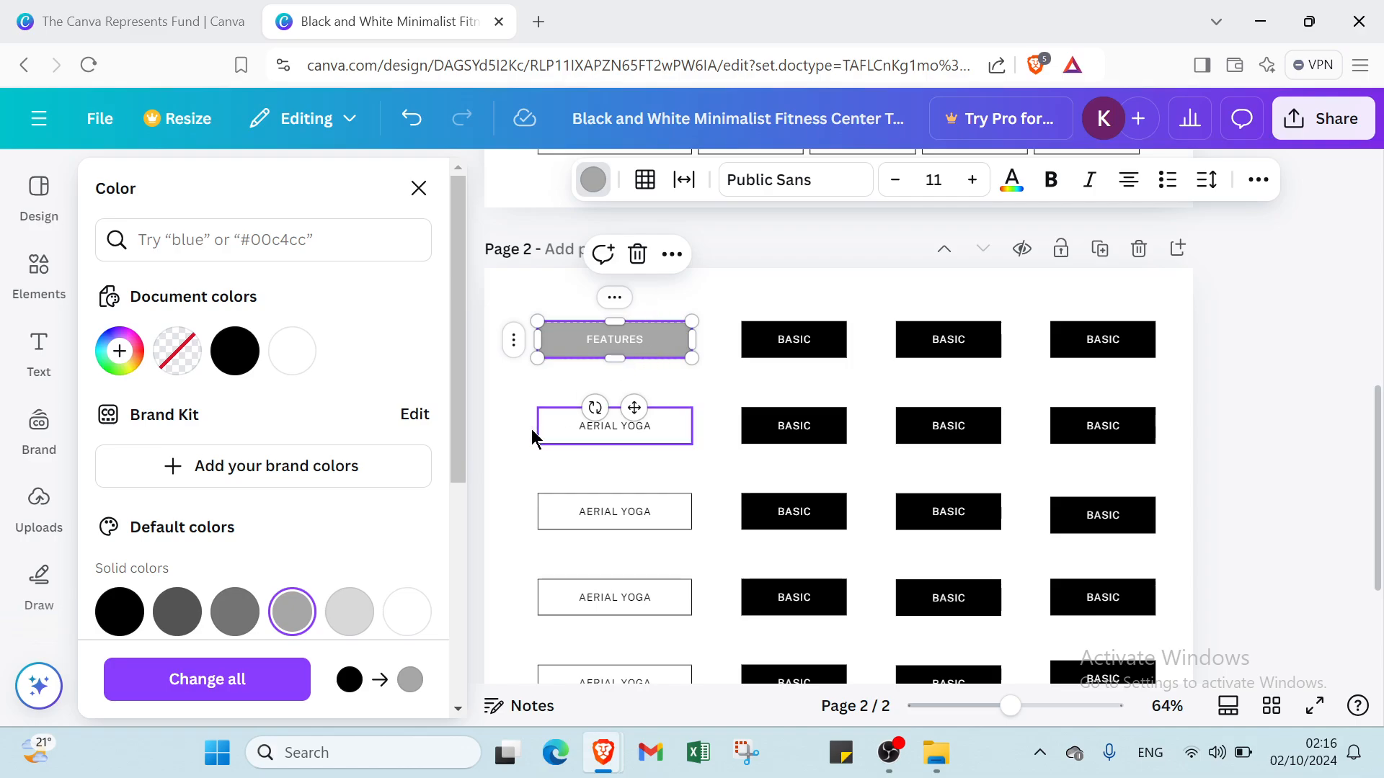
scroll(505, 447, down, 2)
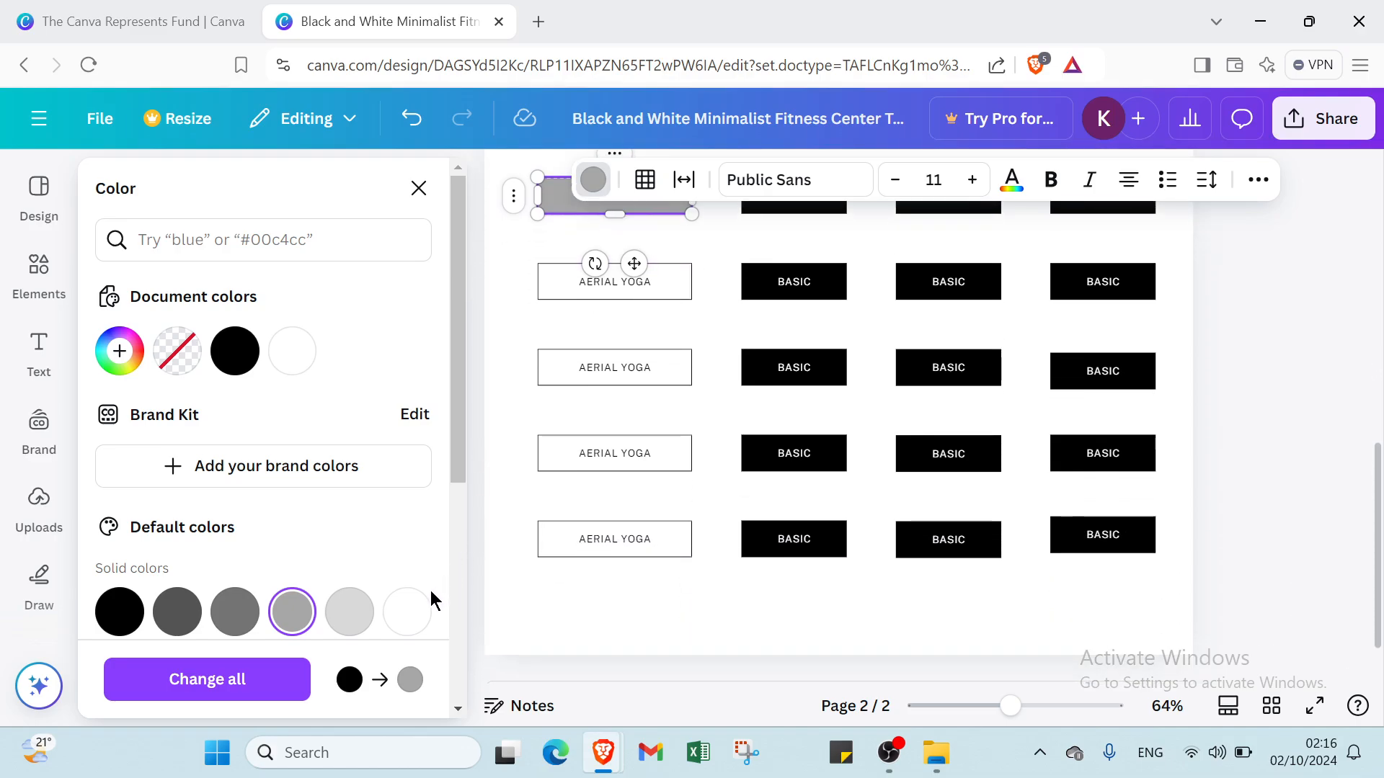
scroll(733, 370, up, 2)
click(781, 345)
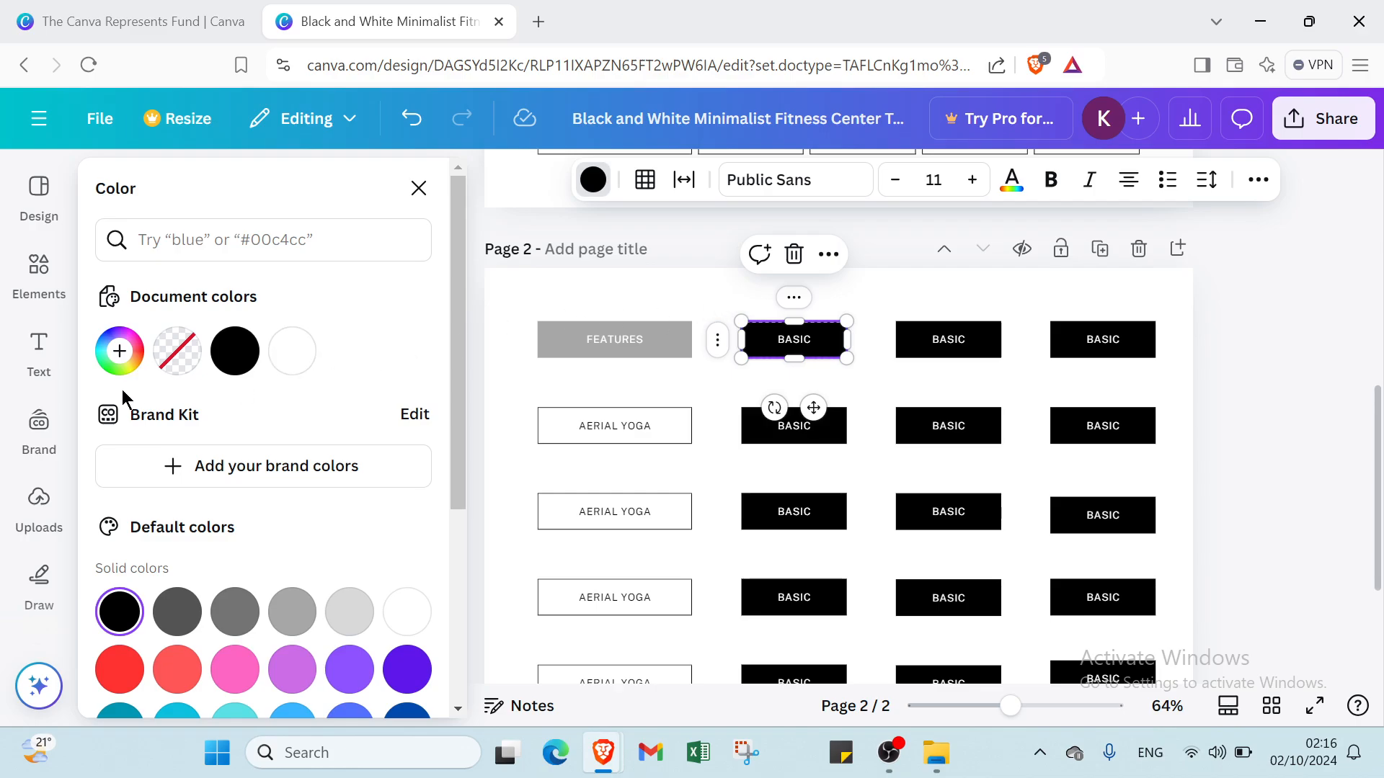
click(301, 619)
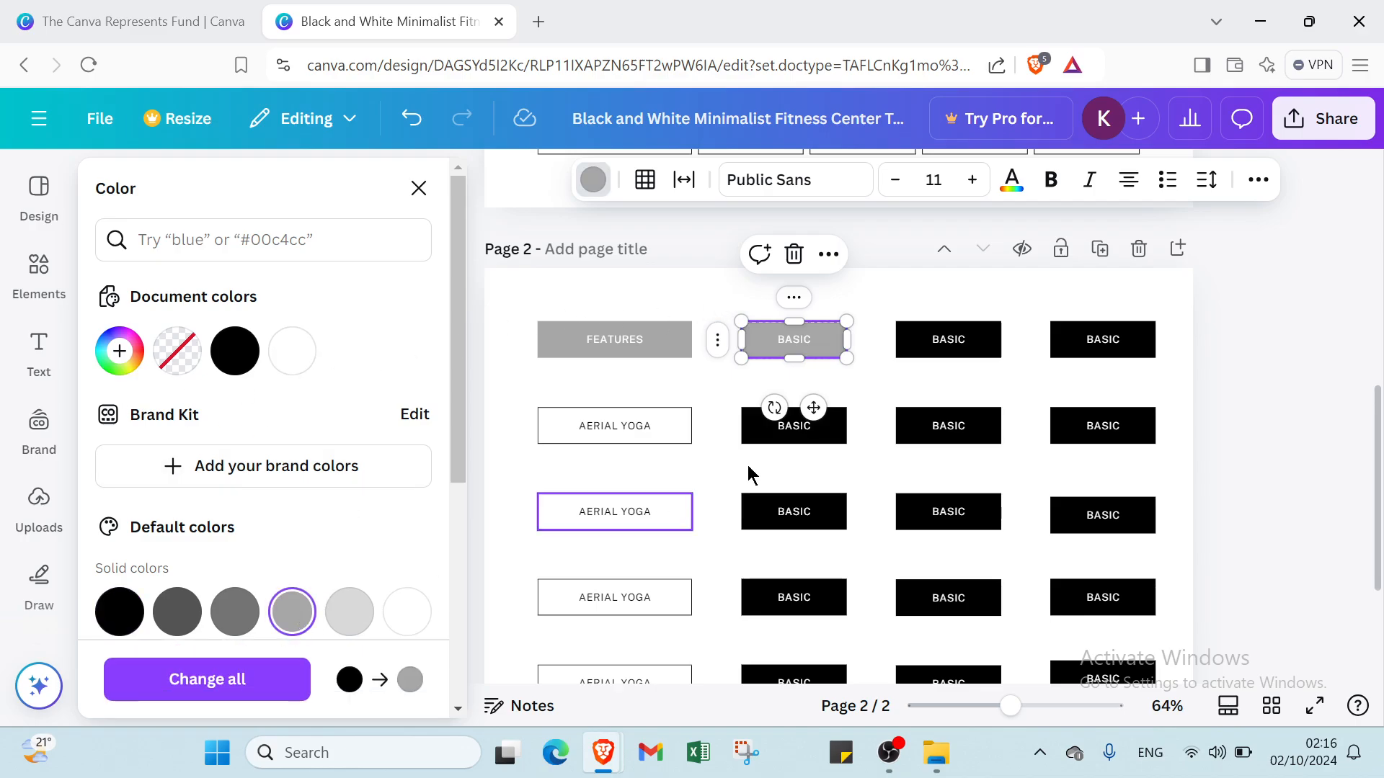
- Fill the BASIC header cells of the third and fourth columns with light gray
click(937, 343)
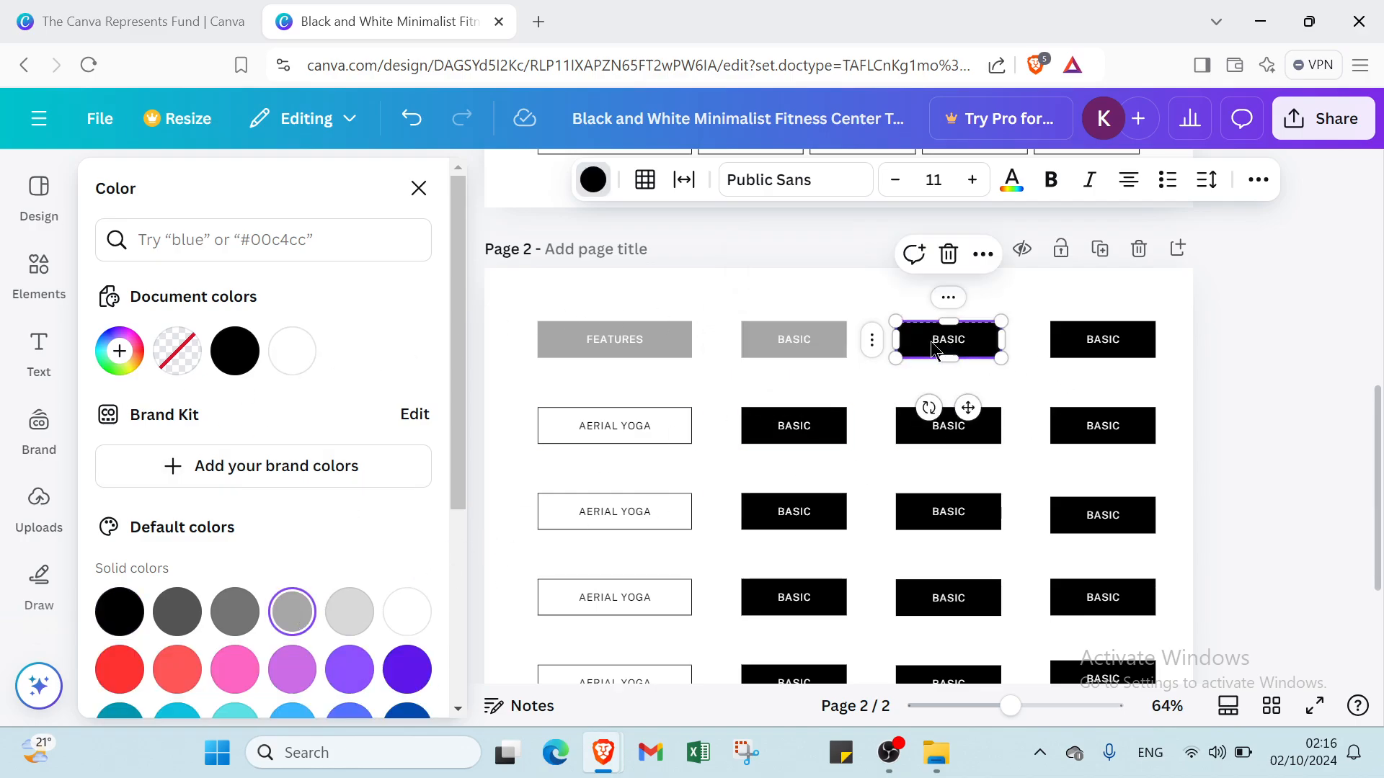
click(350, 611)
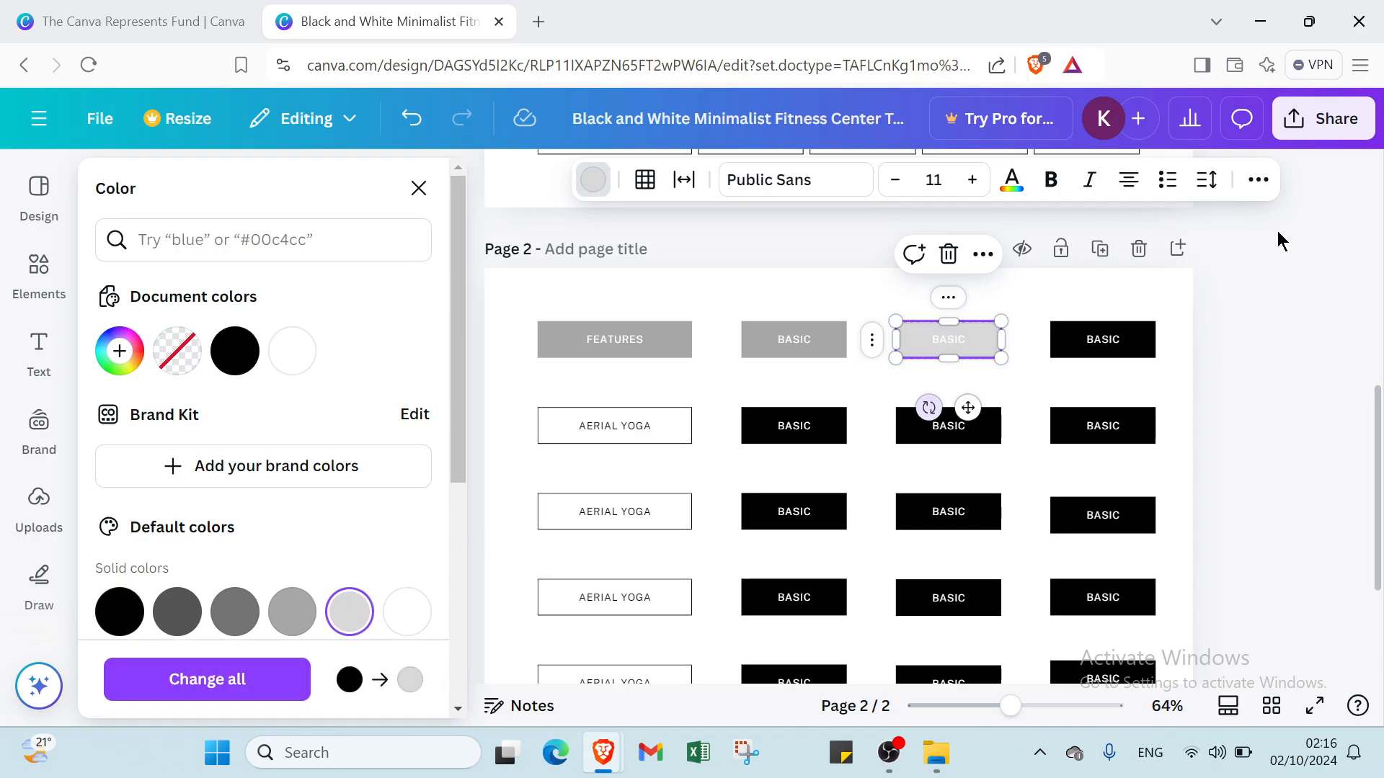
click(1127, 336)
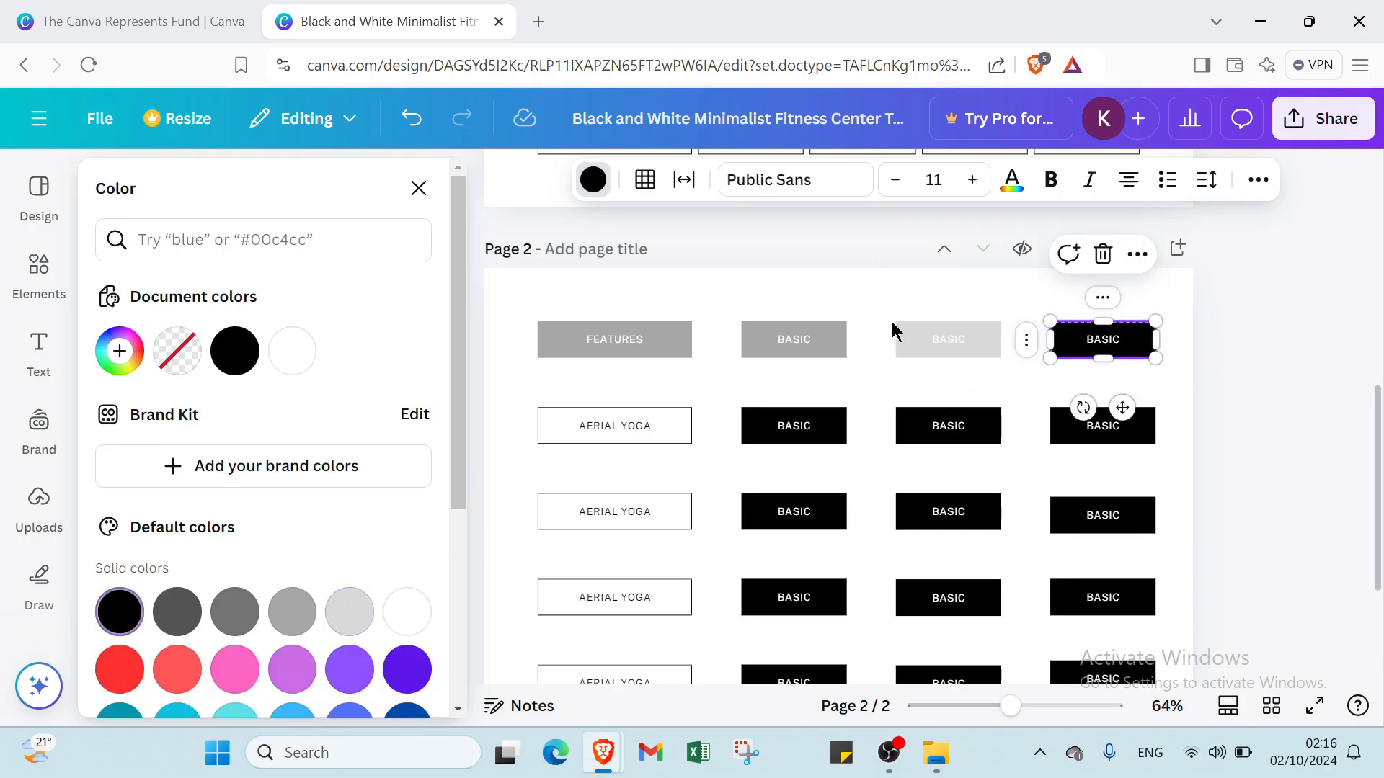
click(351, 607)
- Fill the first AERIAL YOGA cell with light gray and apply that change to all white in the design
click(539, 413)
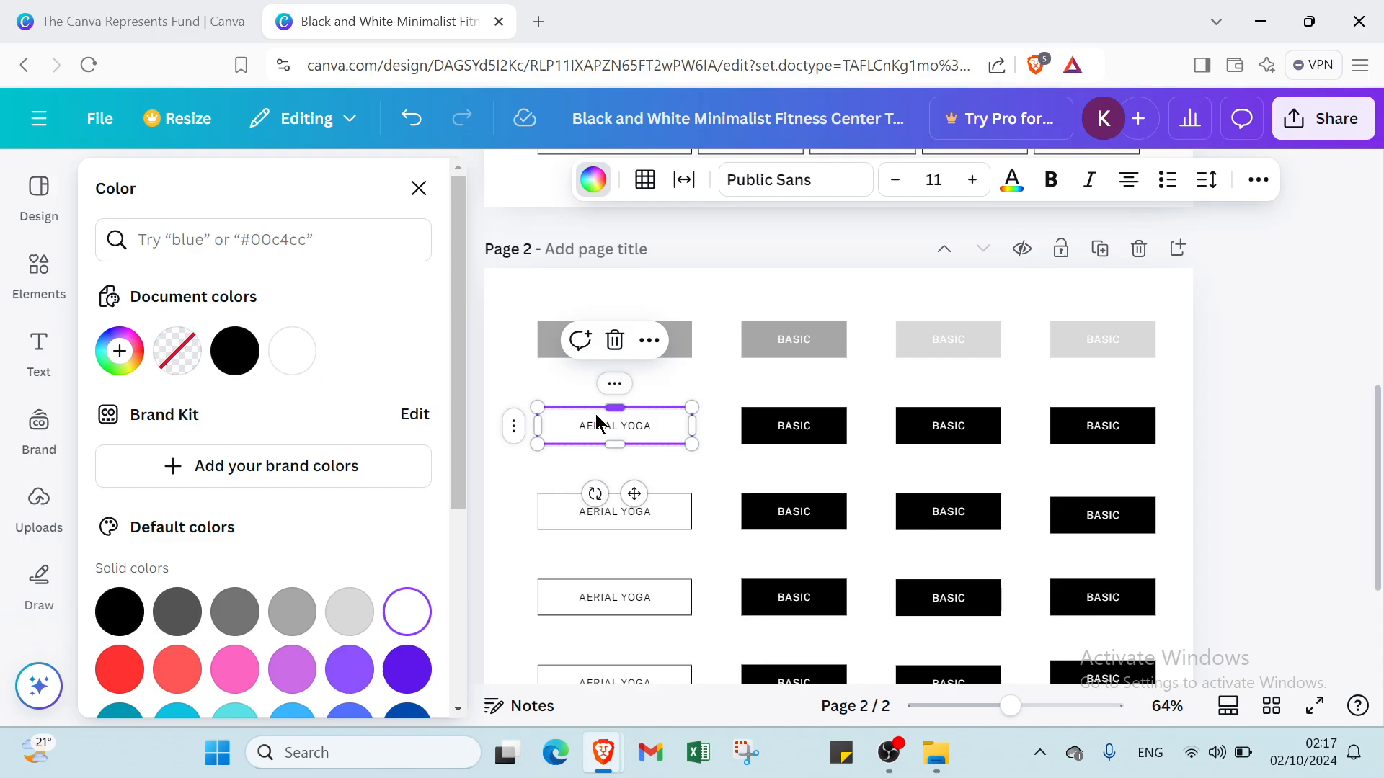
click(346, 610)
scroll(343, 611, down, 4)
scroll(343, 611, down, 2)
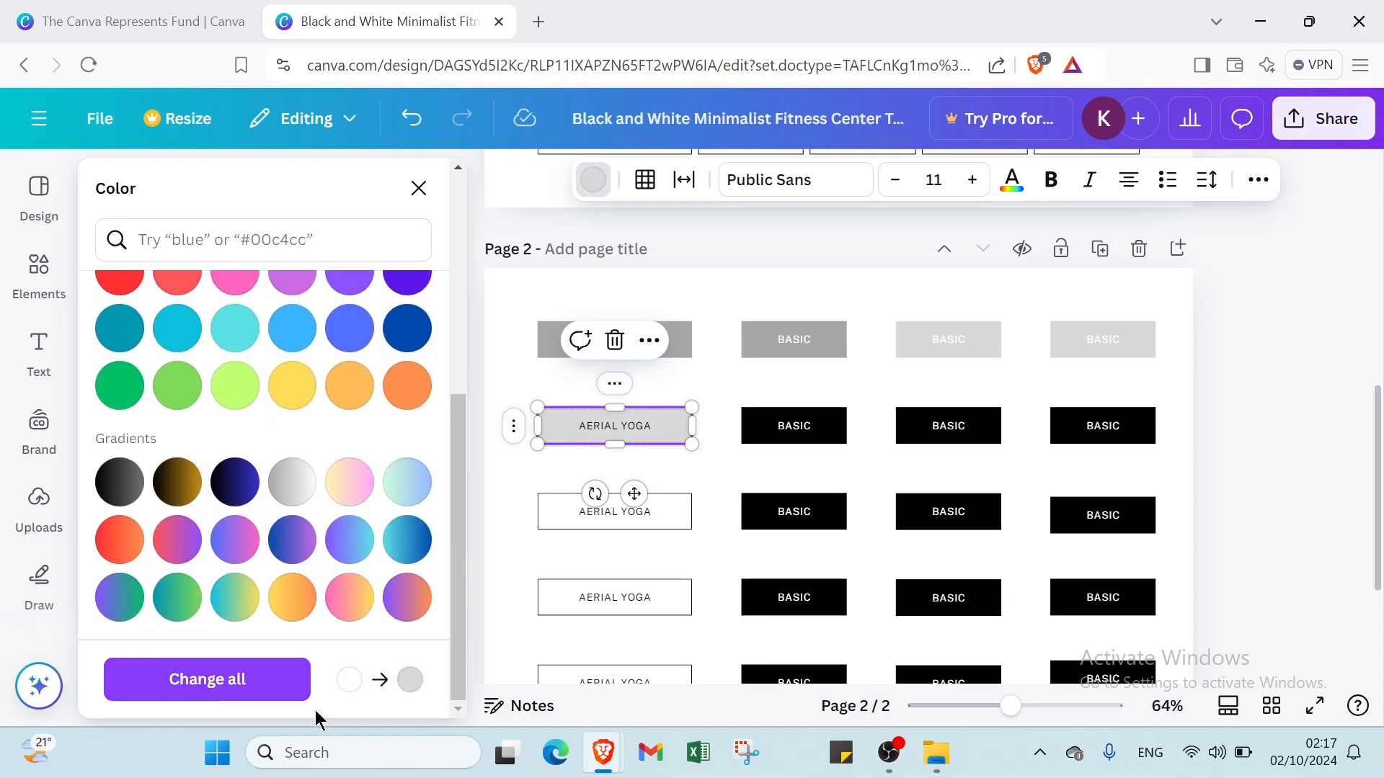
click(245, 686)
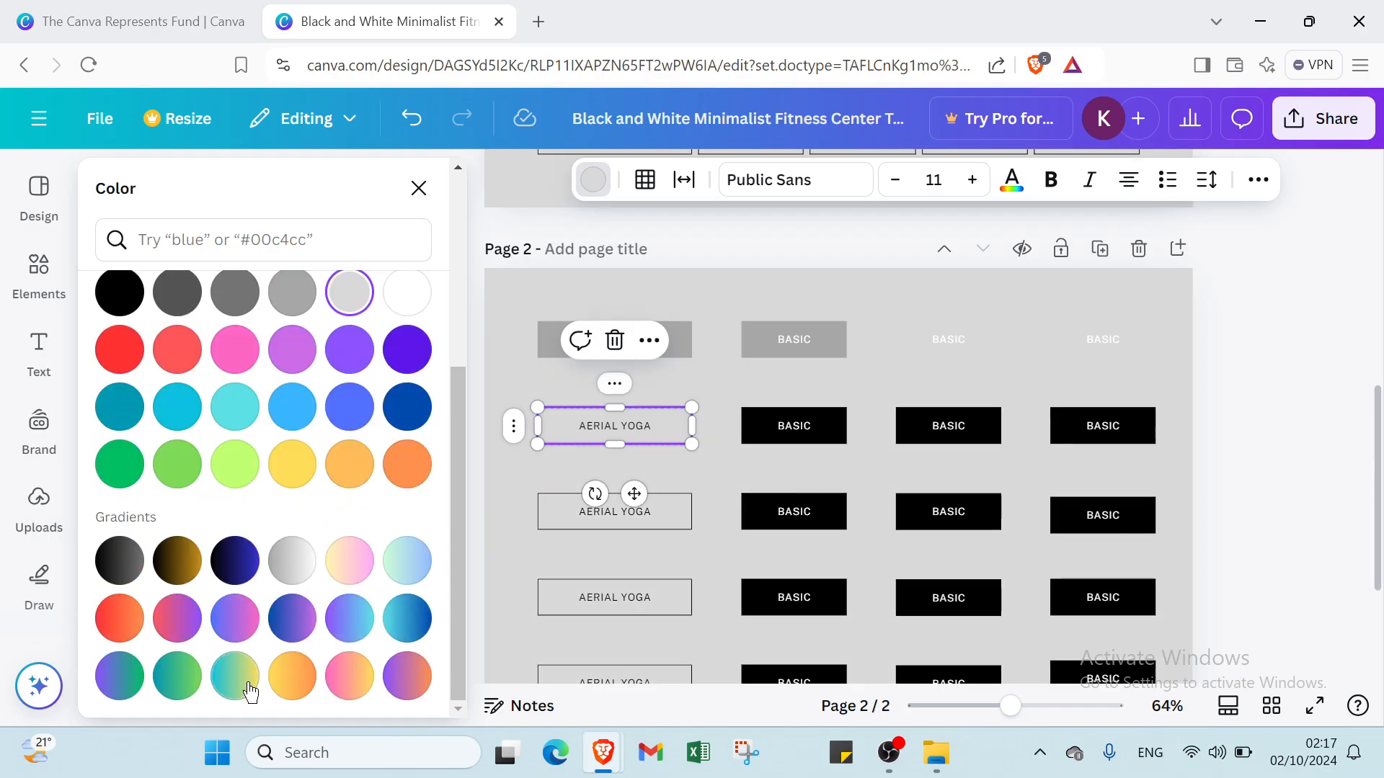
- Set the background of page 2 to white
click(498, 380)
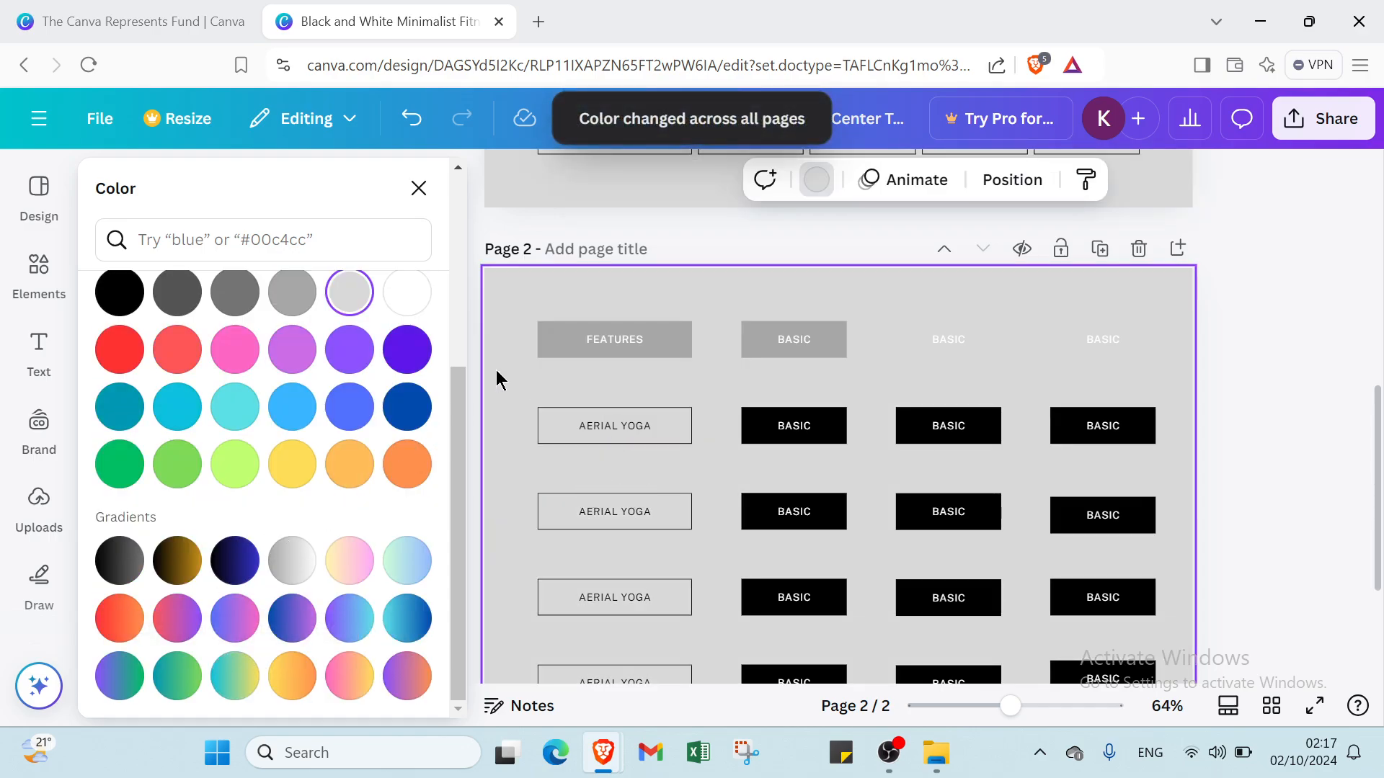
click(405, 292)
scroll(685, 378, up, 2)
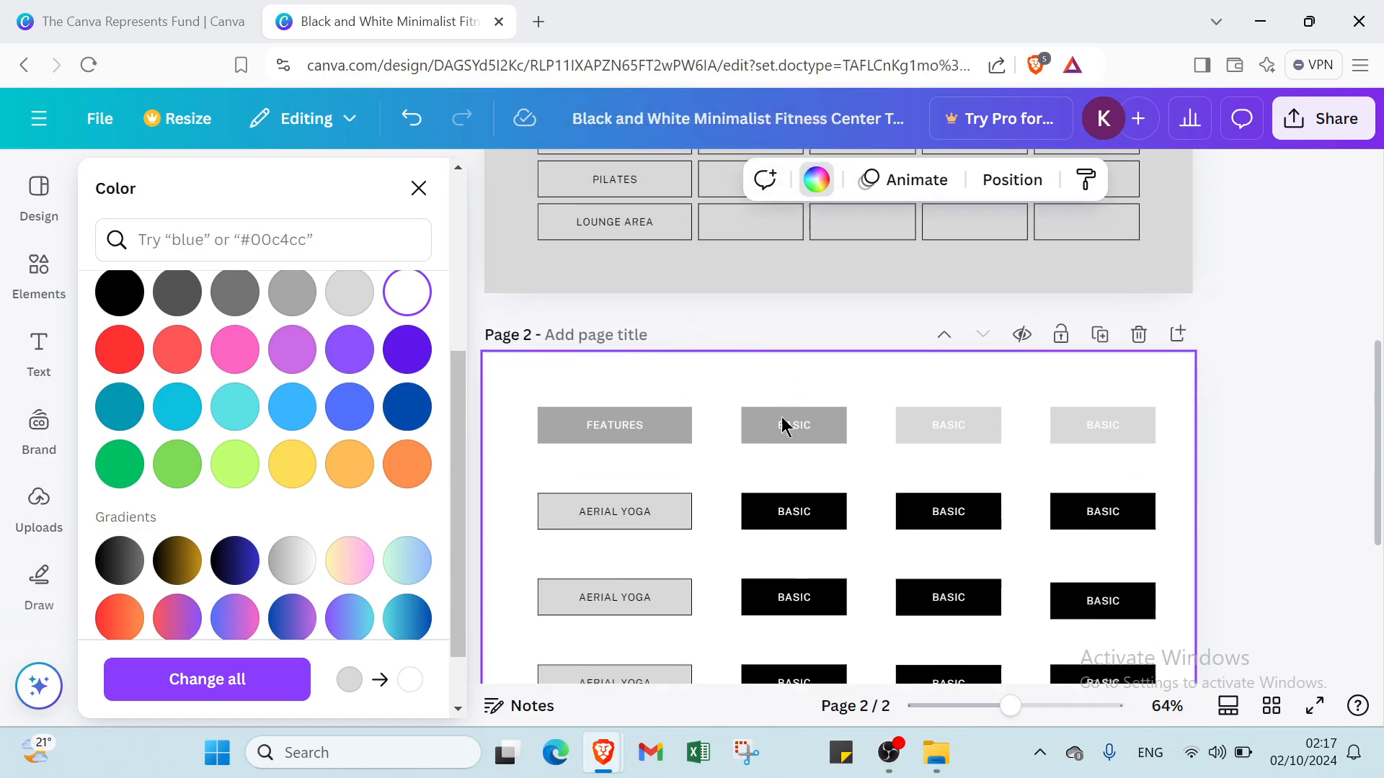
- Fill the first black BASIC body cell on page 2 with yellow and apply that change to all black in the design
scroll(781, 418, down, 3)
click(763, 356)
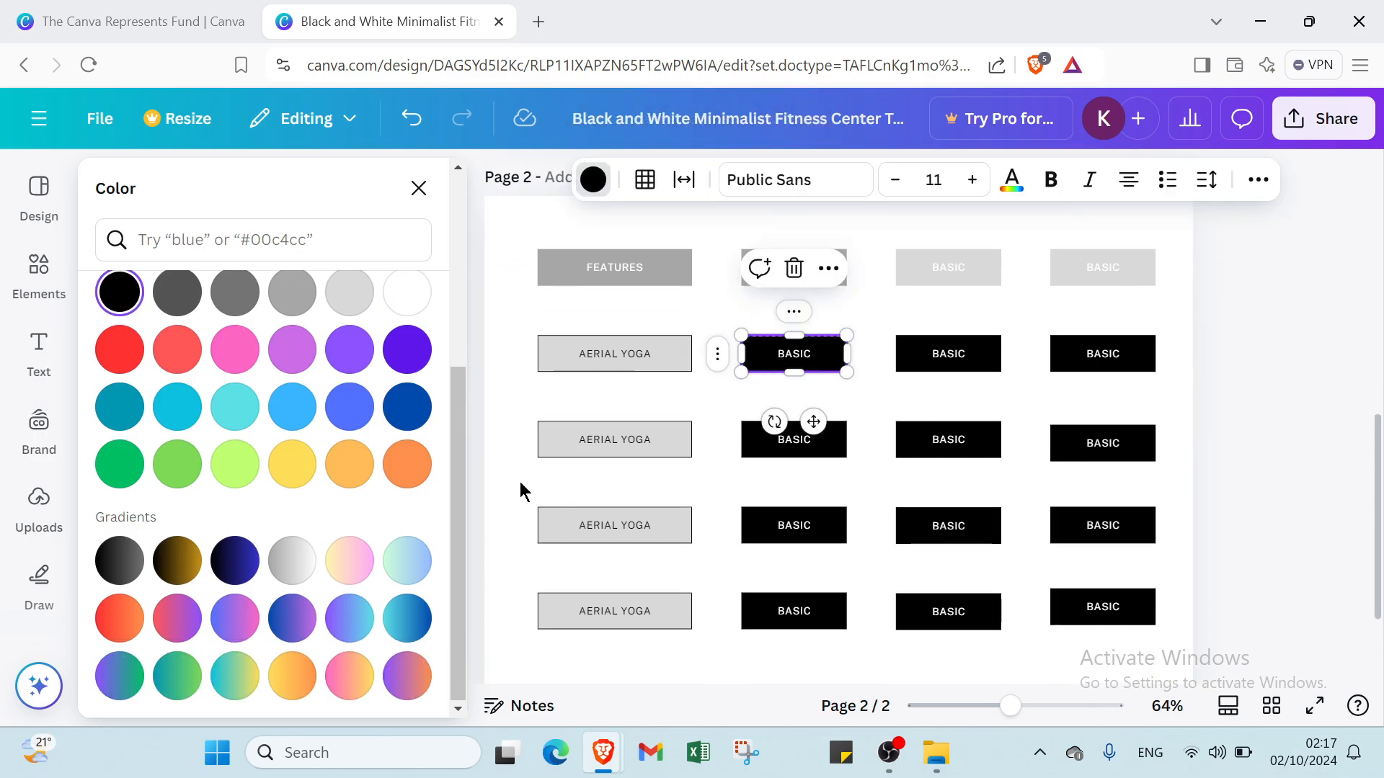
click(311, 476)
scroll(310, 473, down, 1)
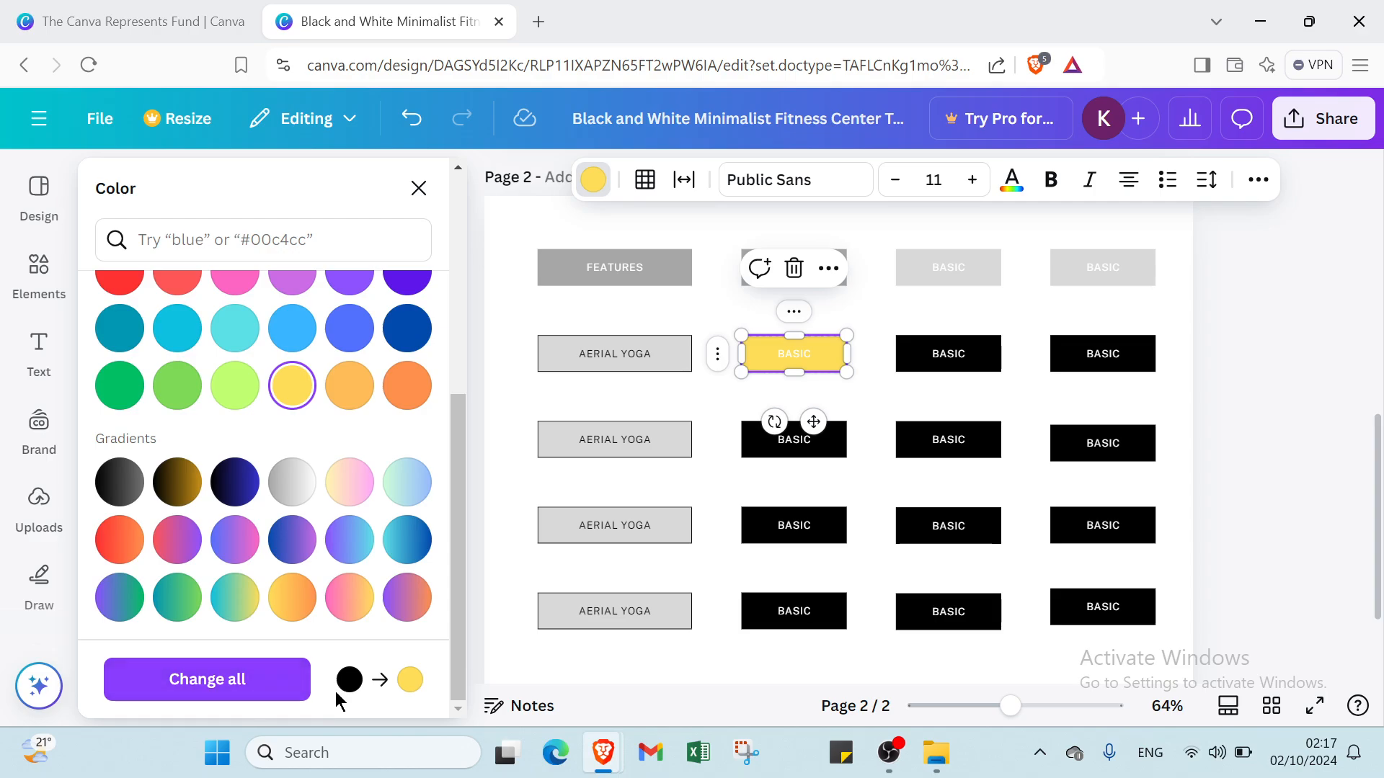
click(191, 673)
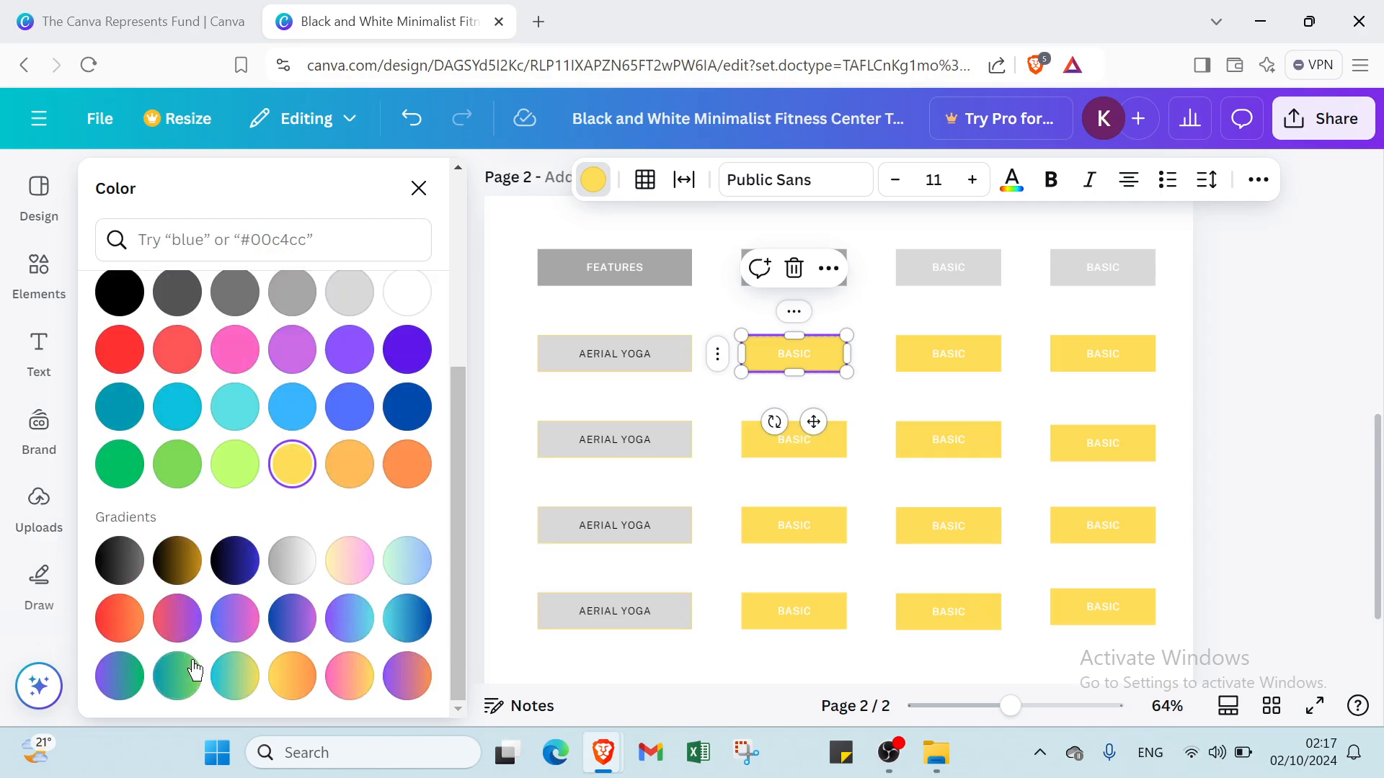
click(1335, 387)
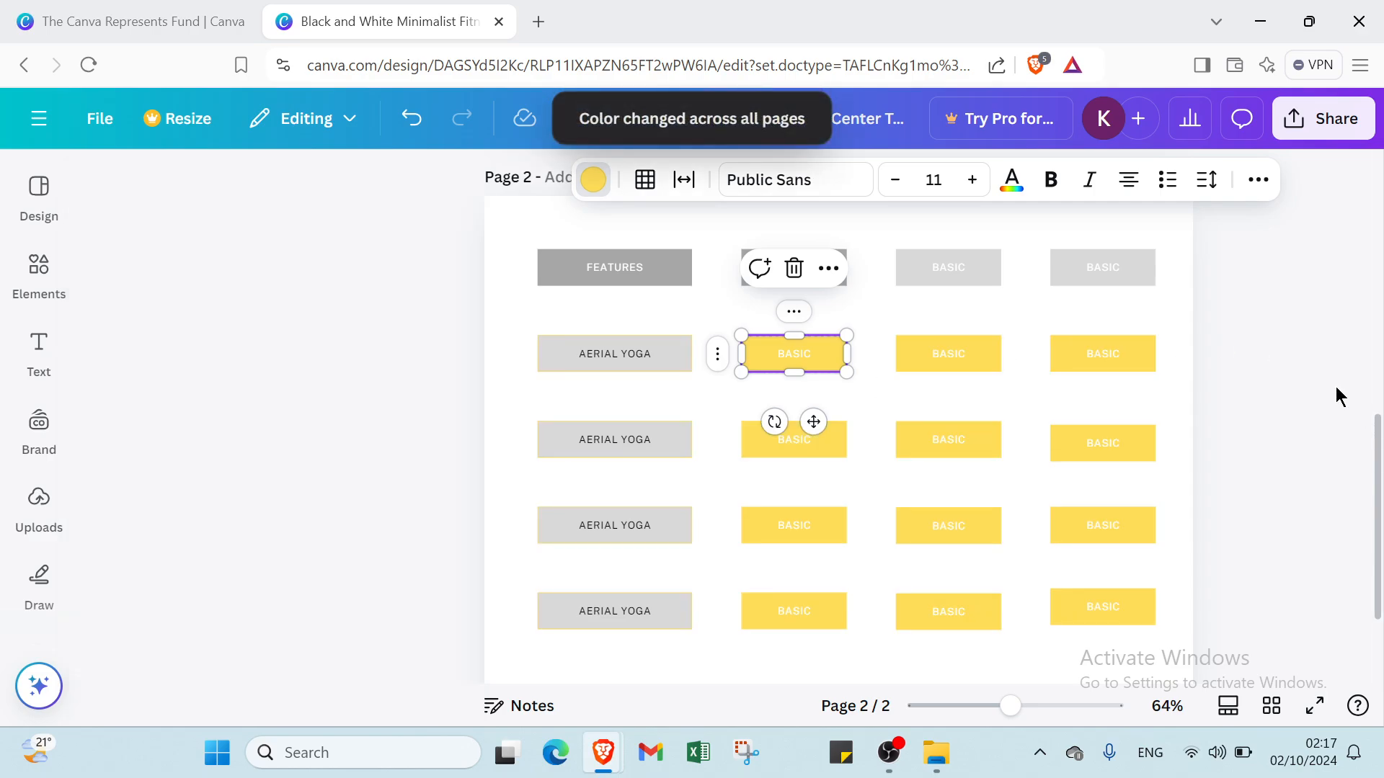
click(1105, 286)
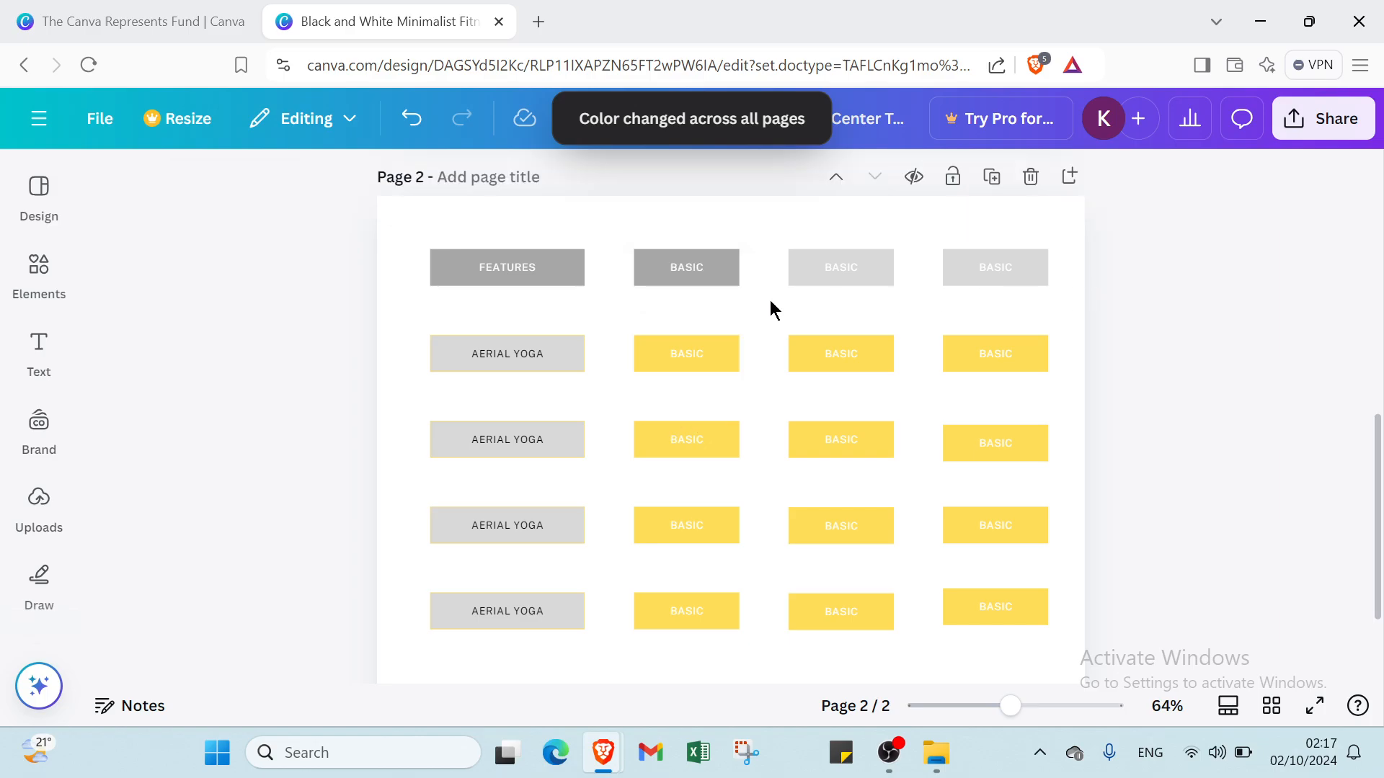
- Replace the FEATURES header text with NAMES and the second column's header text with MARK
click(491, 267)
double_click(492, 269)
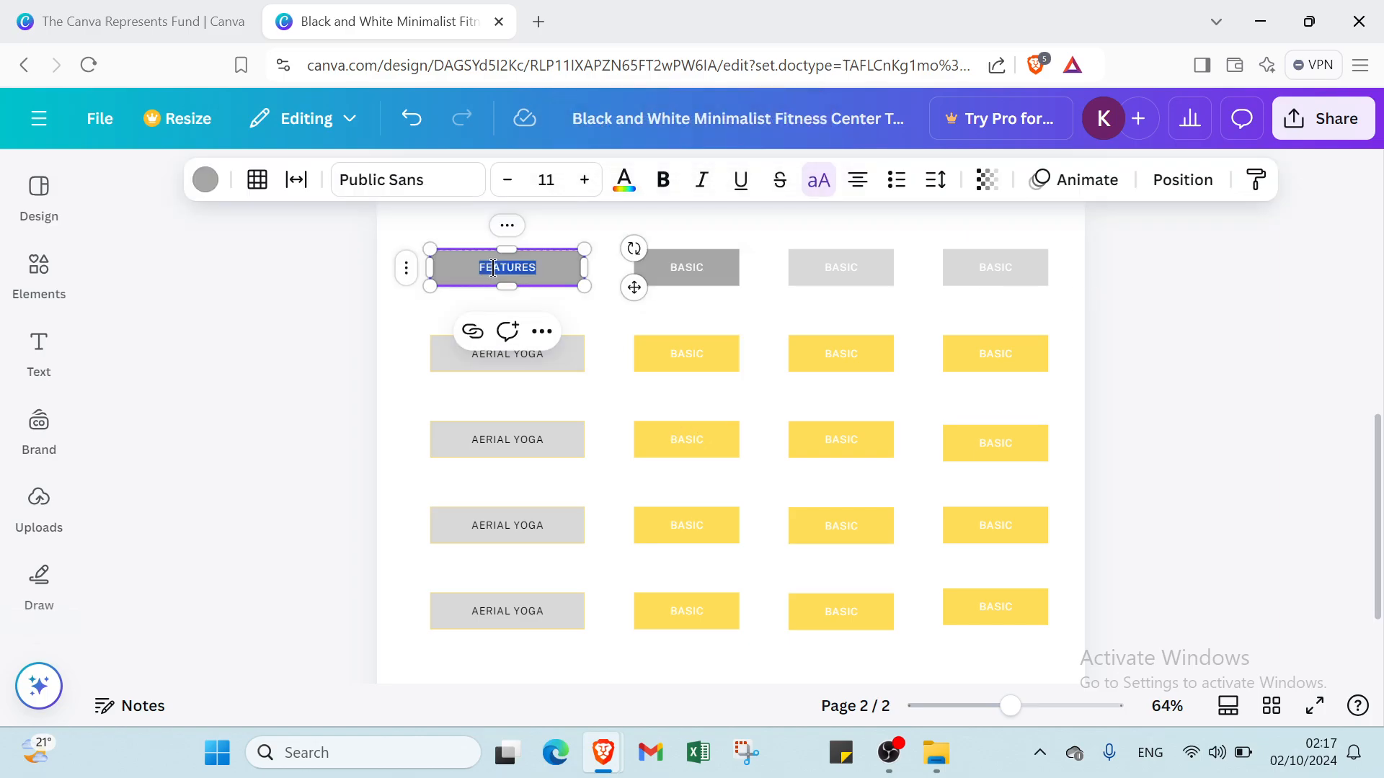
text(NAMES)
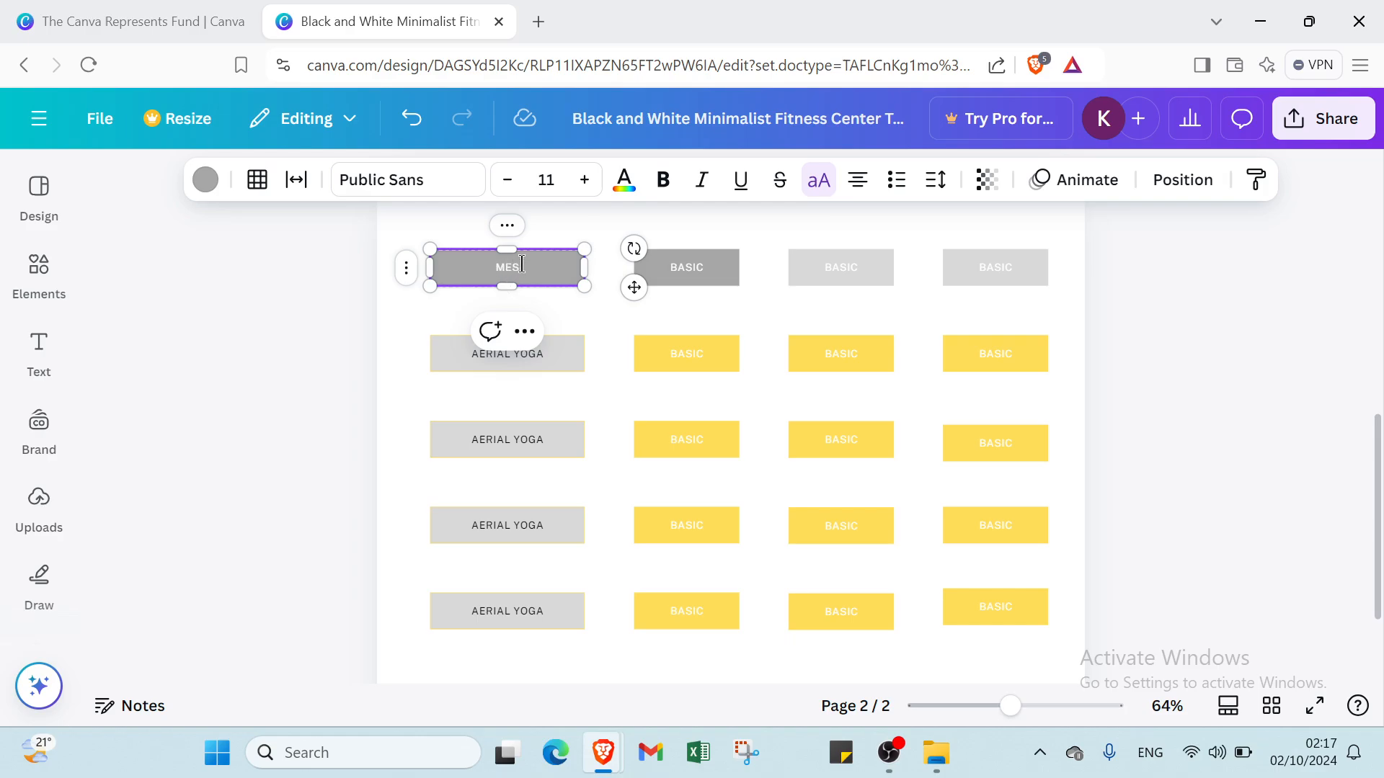
text(NA)
click(686, 271)
double_click(686, 271)
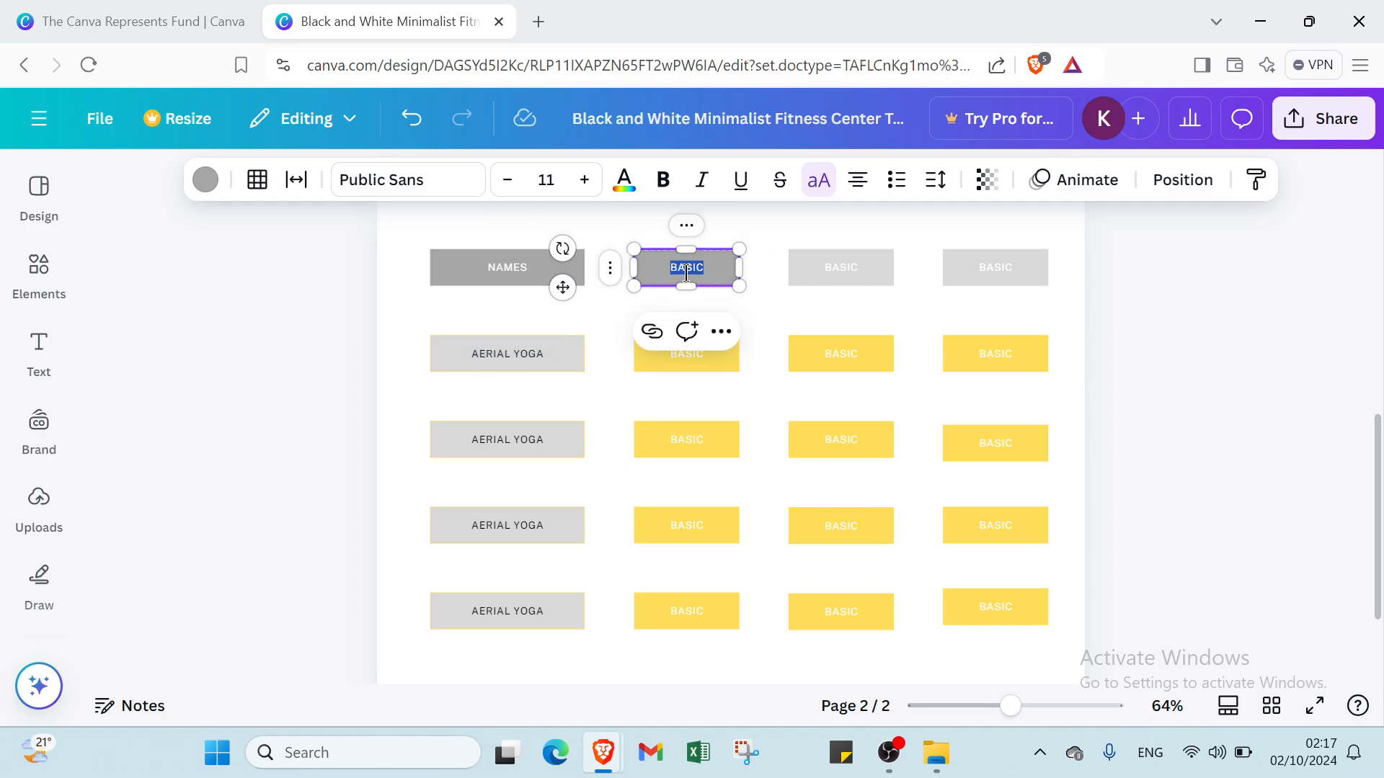
key(BackSpace)
text(MARK)
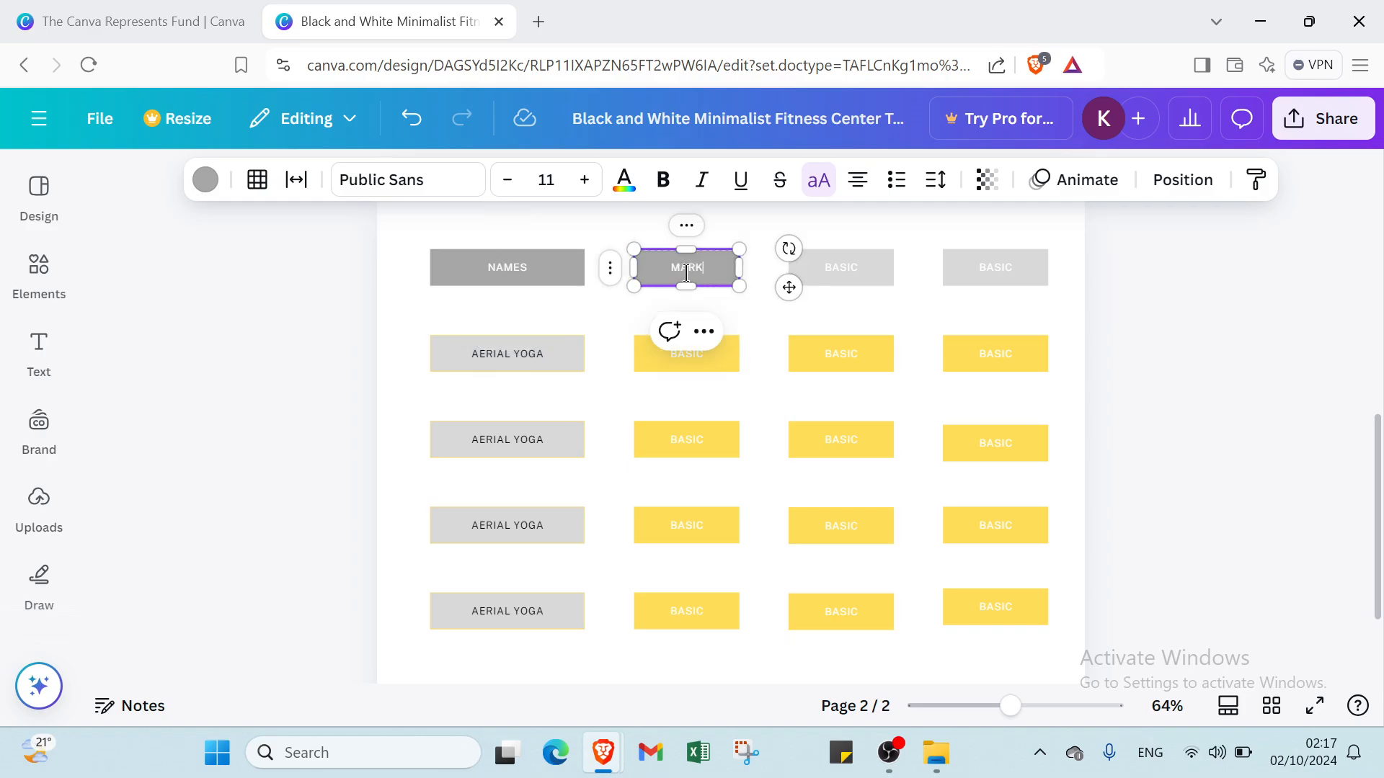
- Replace the third column's header text with PRICE and fill that cell with the same darker gray as the MARK header
double_click(837, 268)
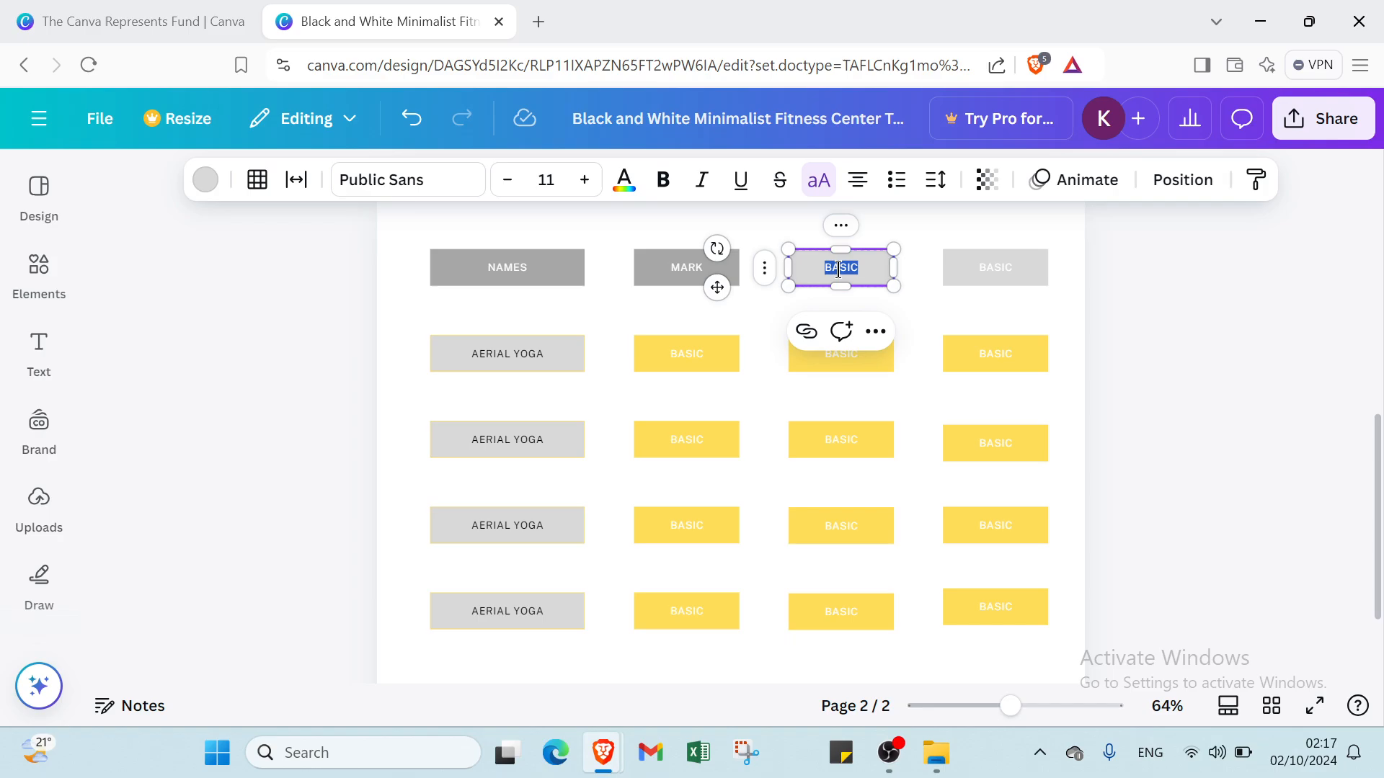
key(BackSpace)
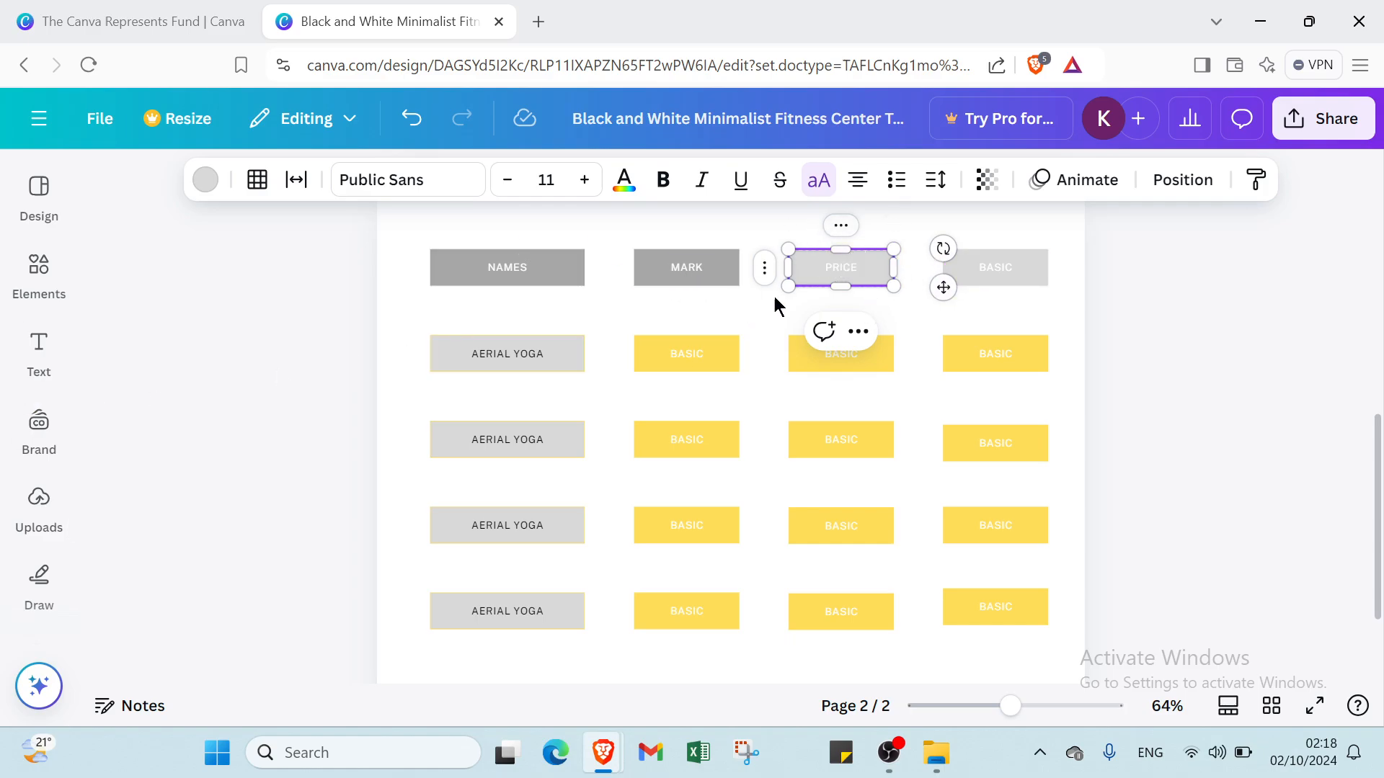
click(204, 179)
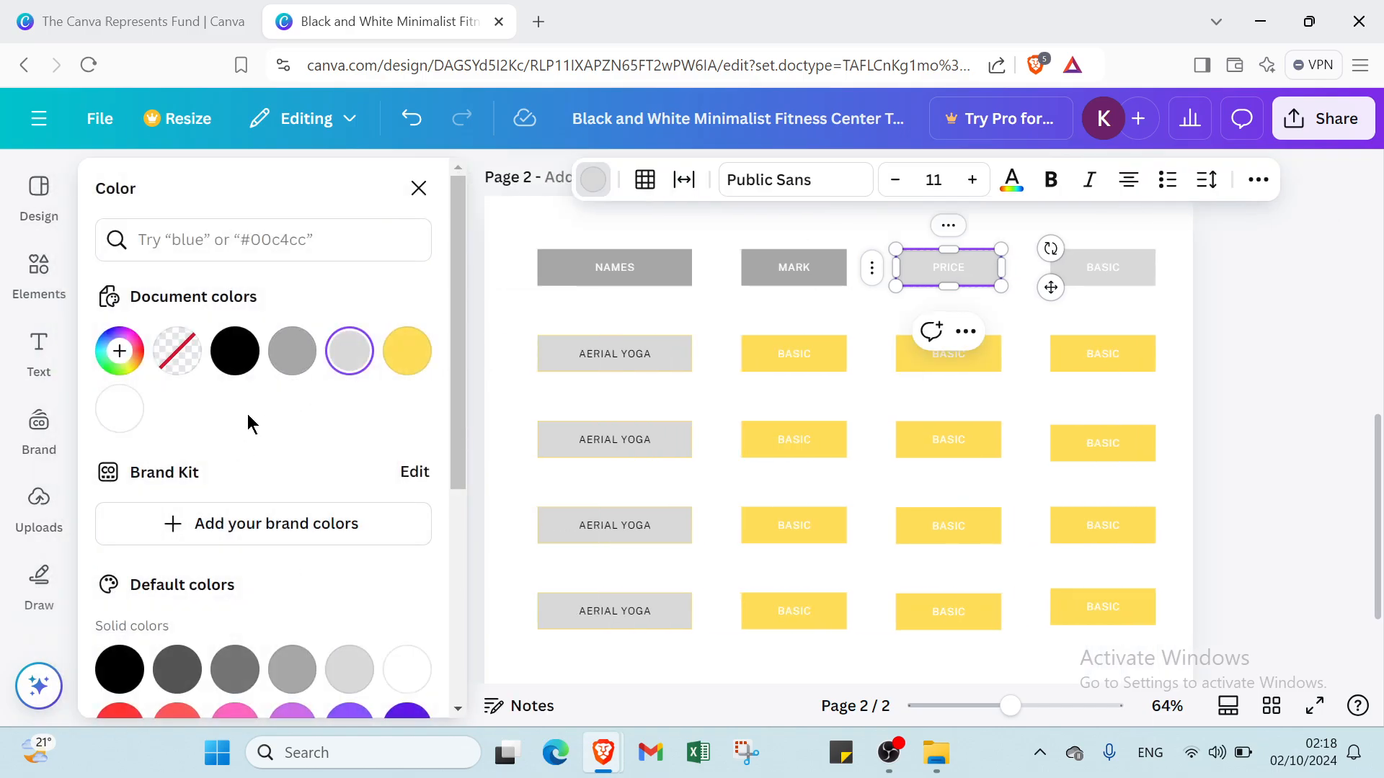
click(291, 351)
- Fill the fourth column's header cell with the darker gray and replace its text with DAY
click(1110, 268)
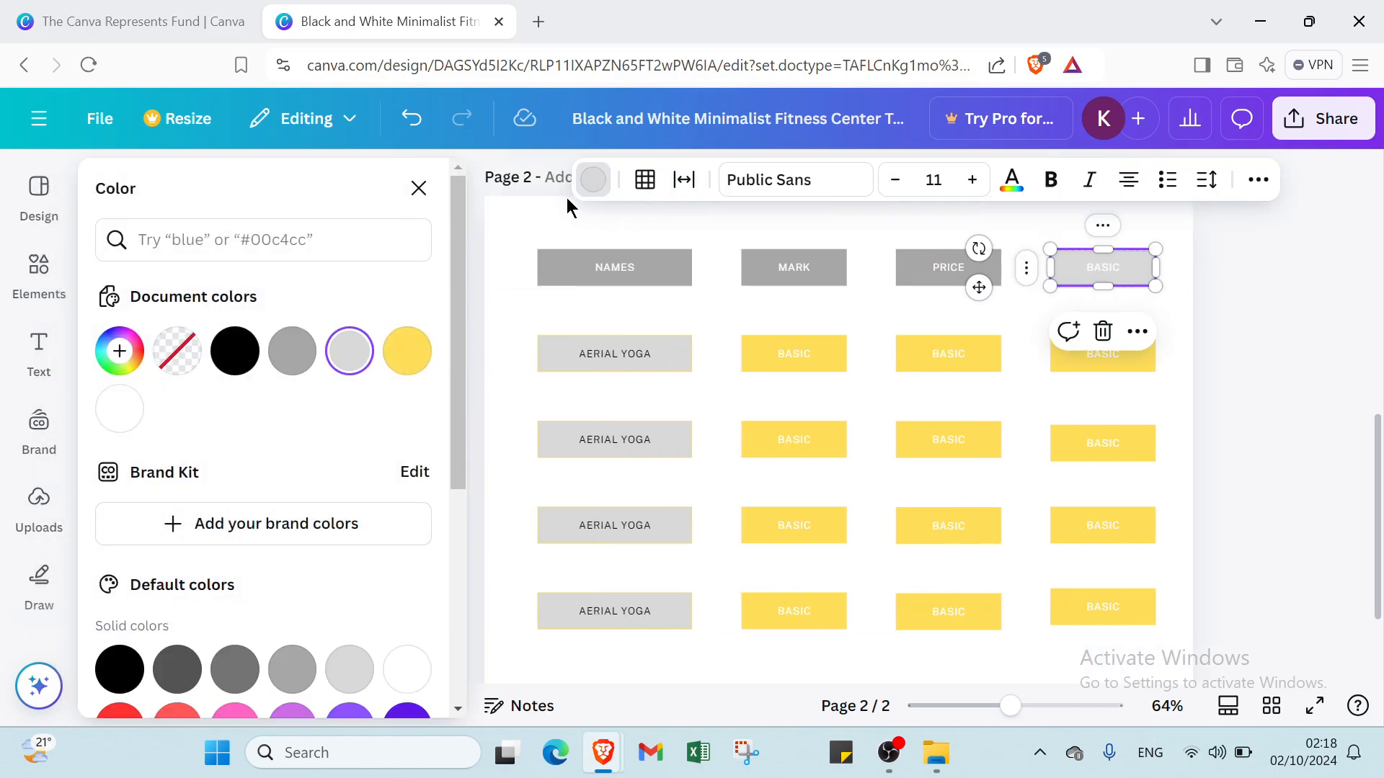
click(296, 340)
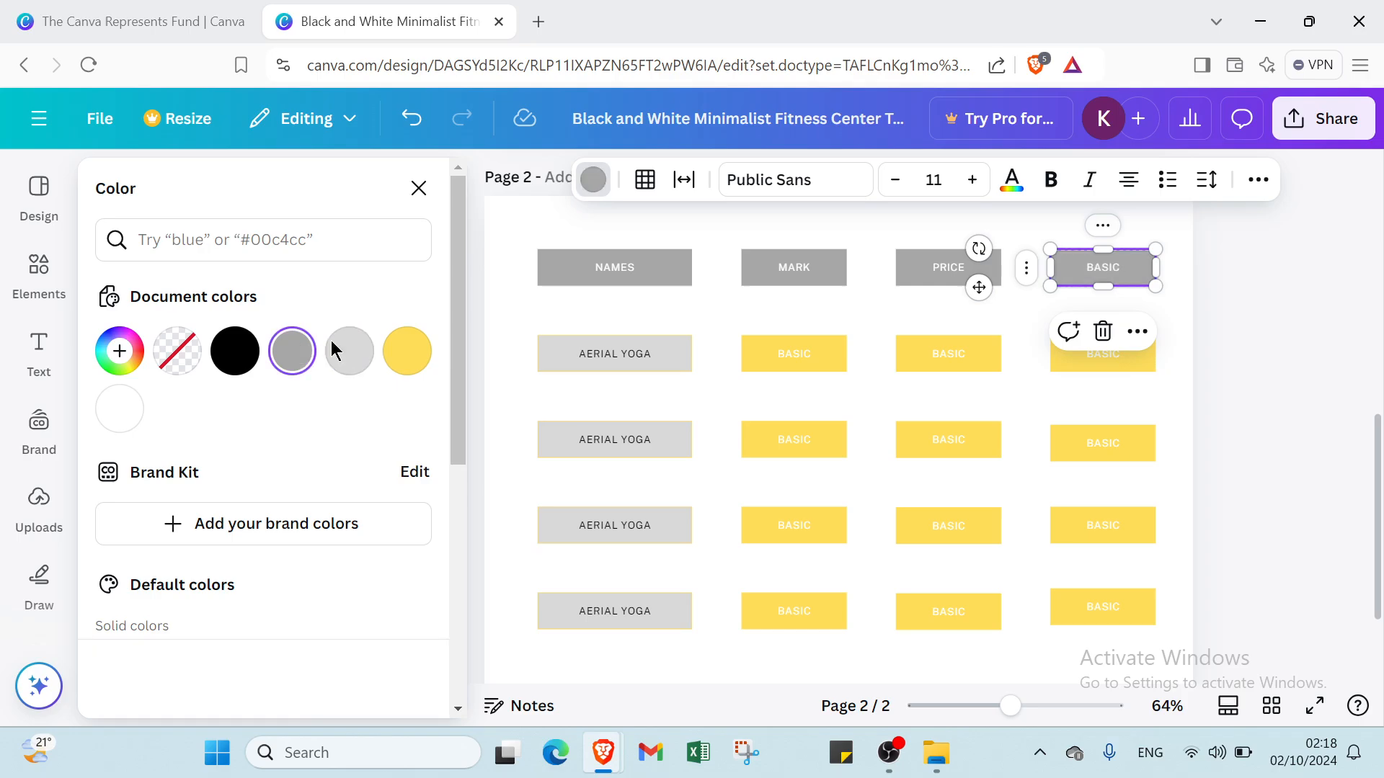
click(1125, 270)
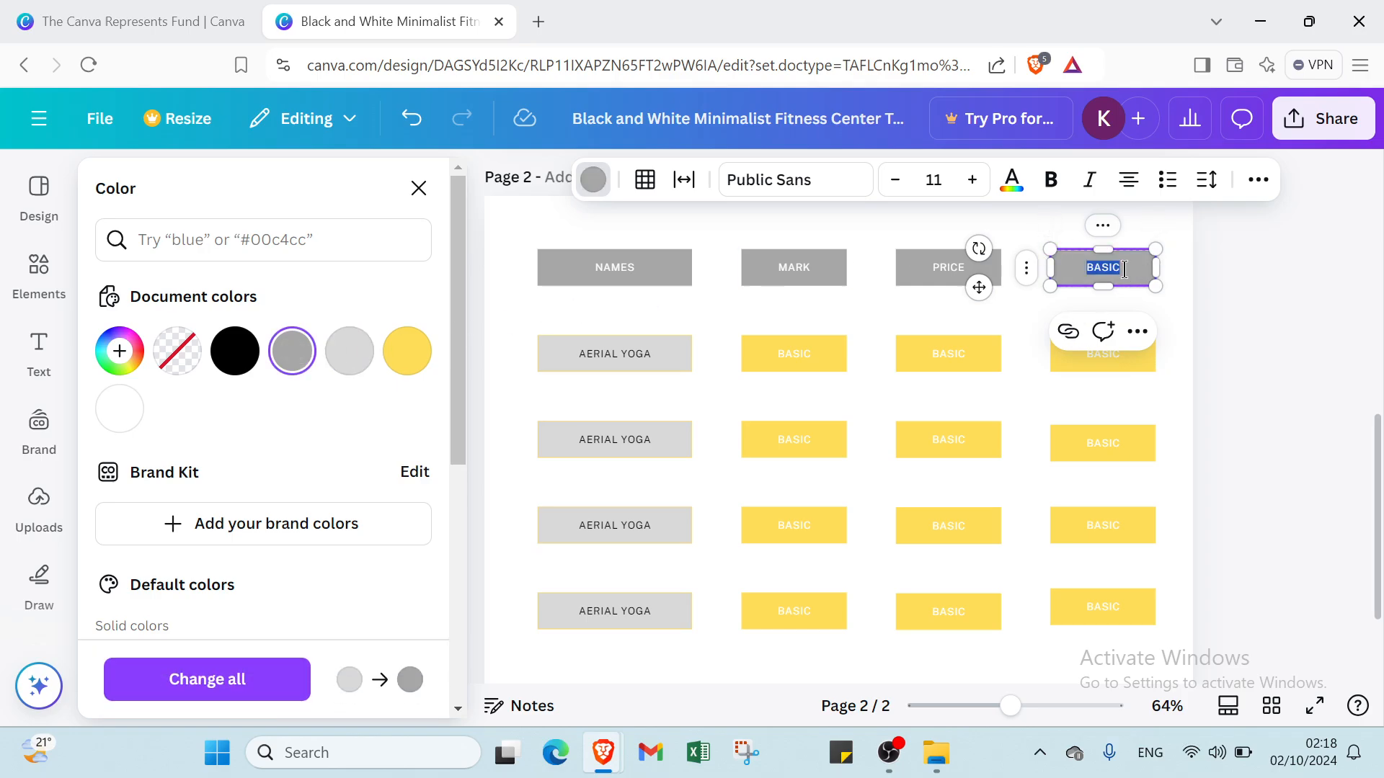
click(1124, 269)
text(D)
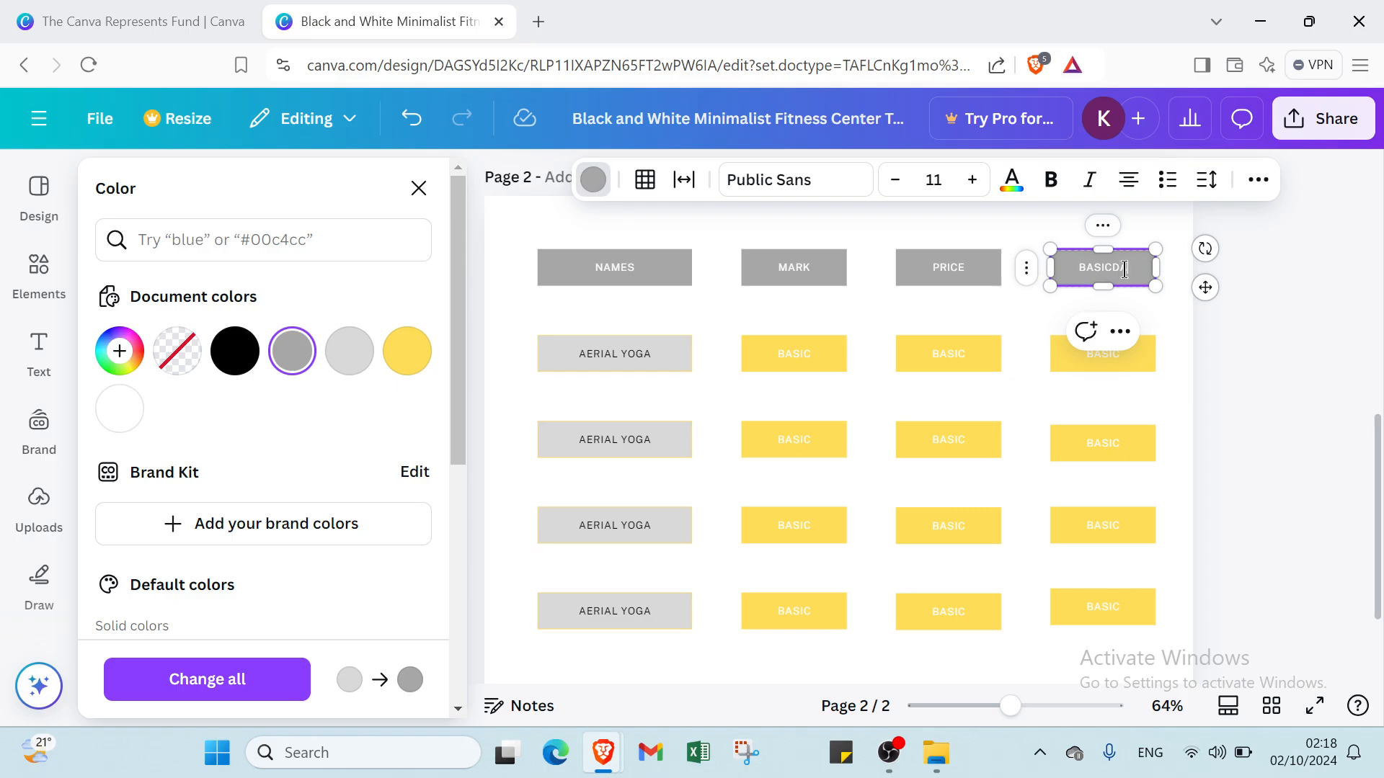
text(A)
key(BackSpace)
key(BackSpace)
key(BackSpace)
key(BackSpace)
key(BackSpace)
key(BackSpace)
- Replace the AERIAL YOGA text in the first cell under NAMES with KYRIE
double_click(620, 349)
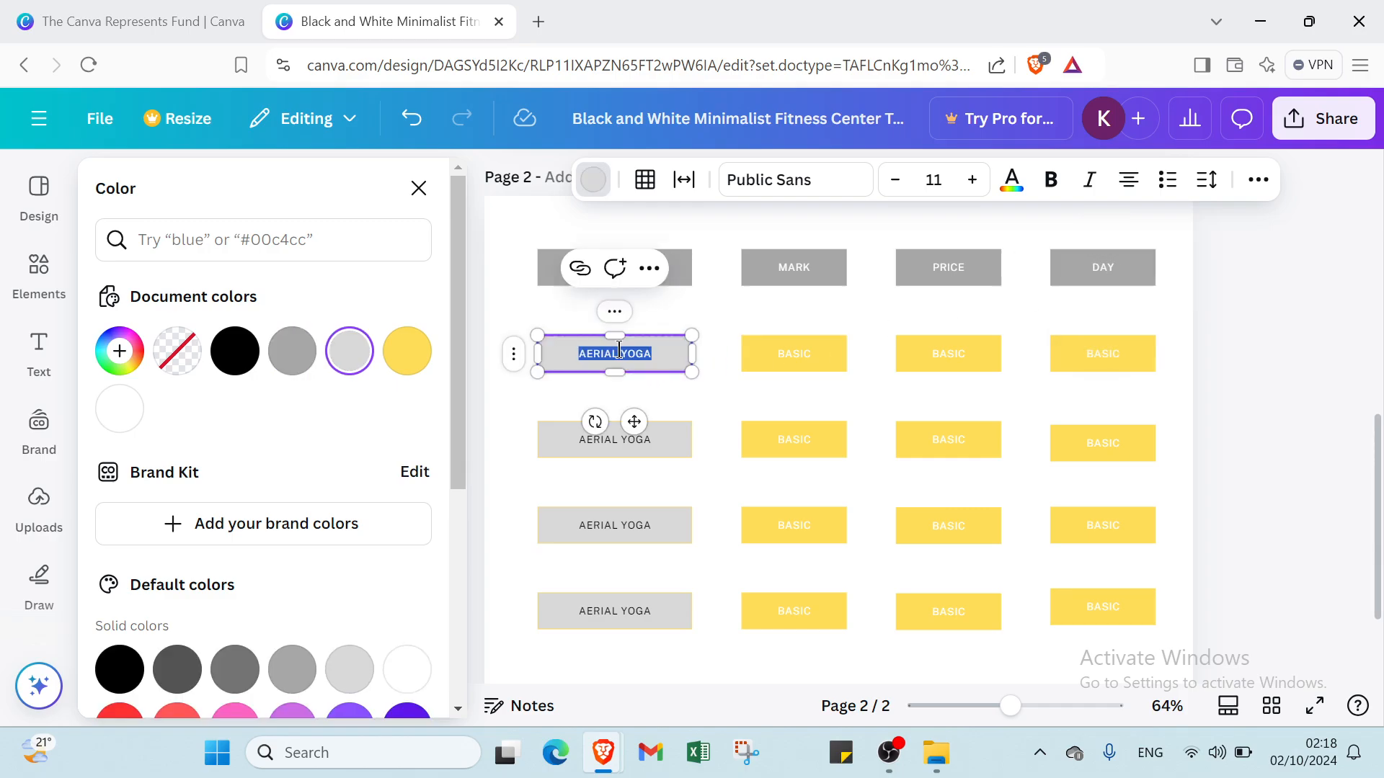
text(K)
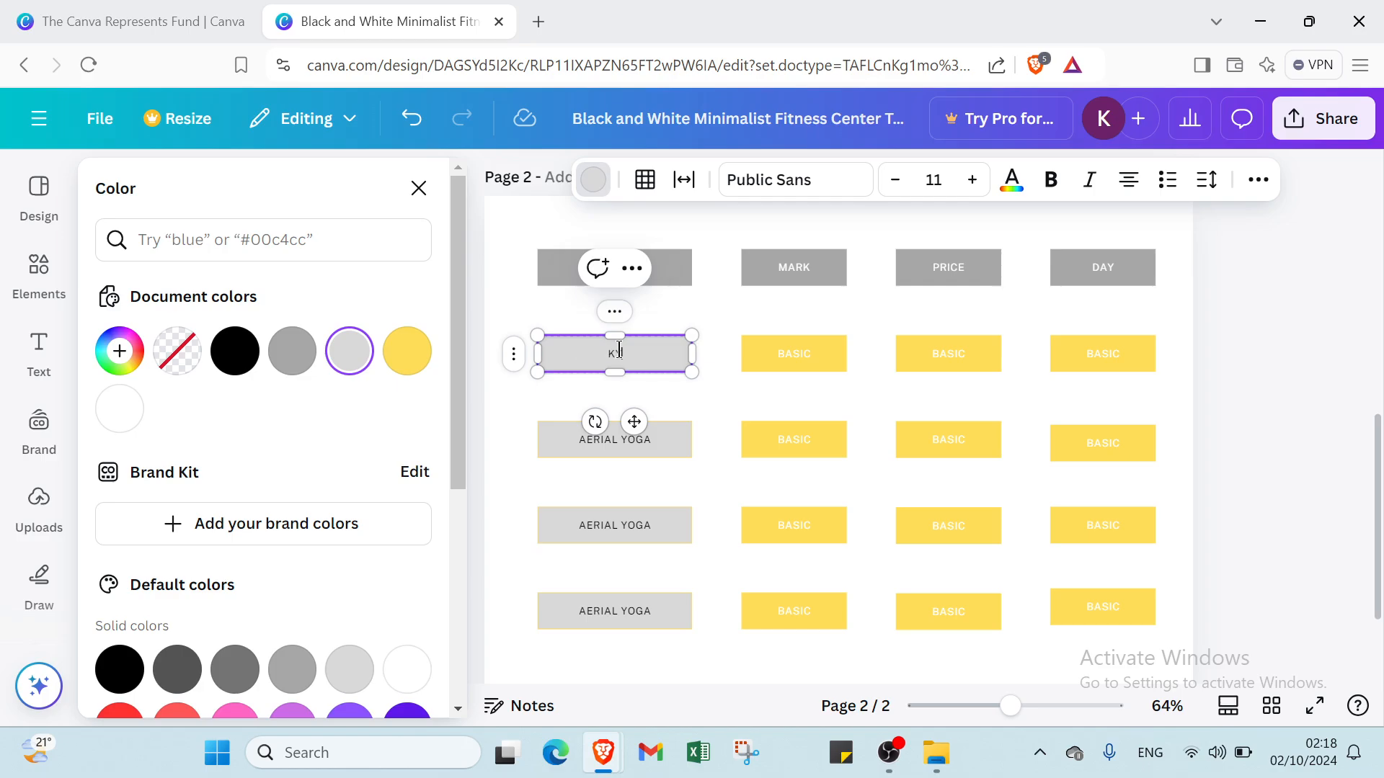
text(YRIE)
- Match the second NAMES cell's height to its neighbours and replace its text with LEBRON JAMES
click(534, 443)
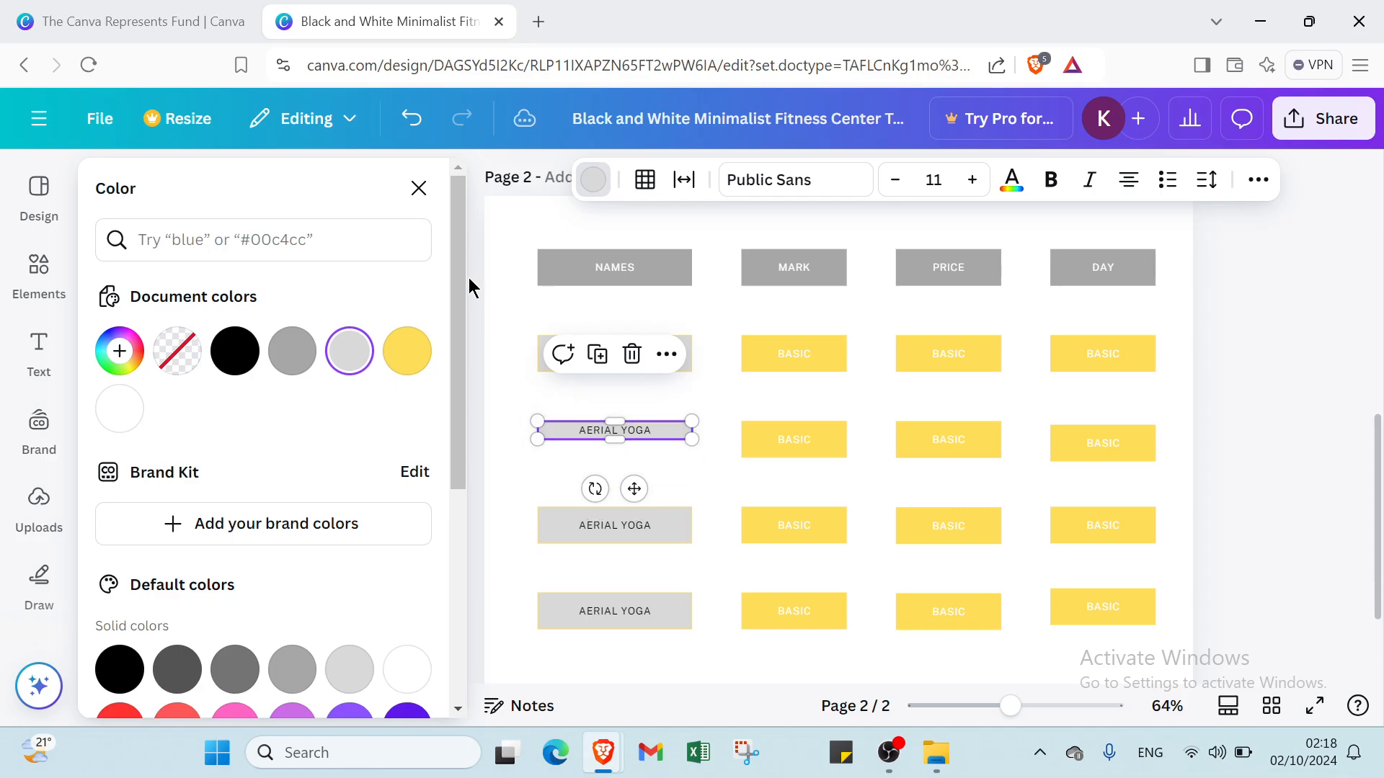
click(421, 190)
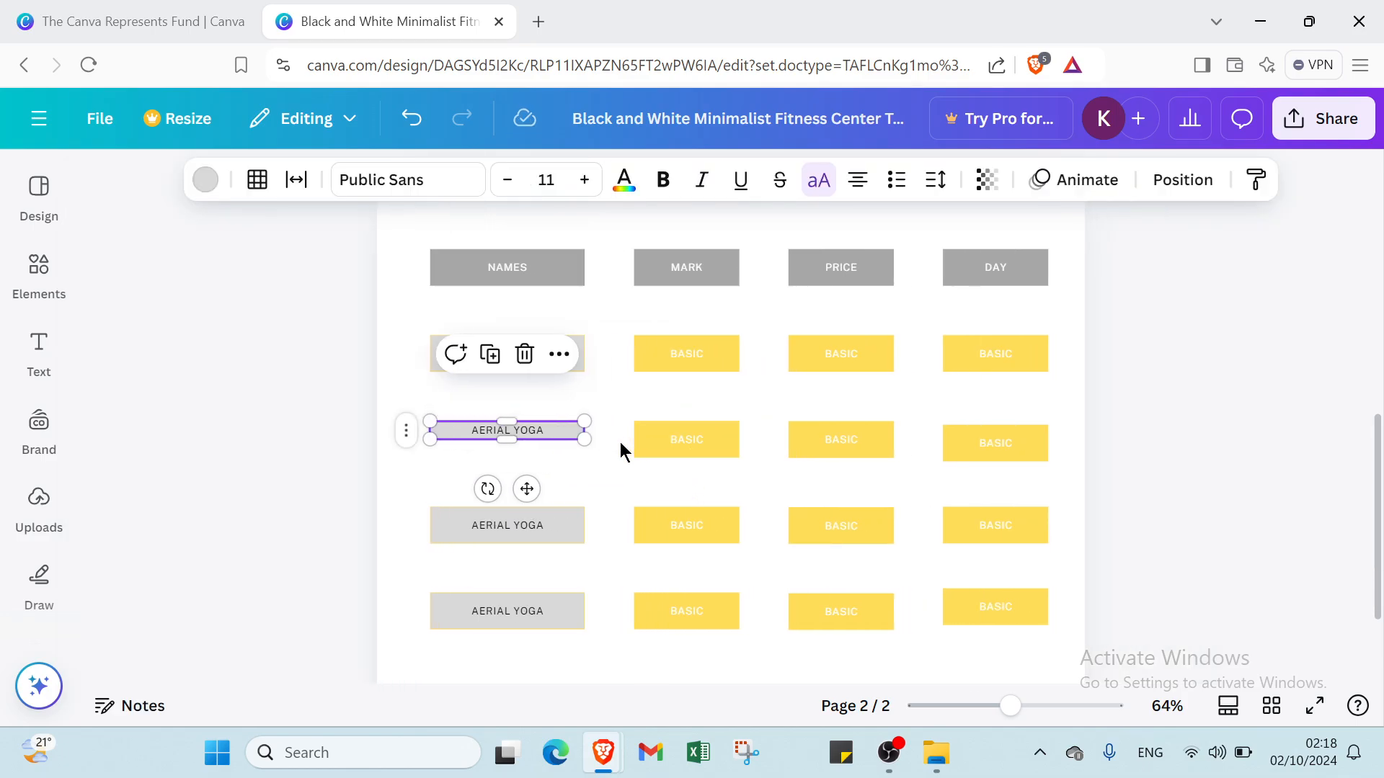
drag(584, 438, 582, 456)
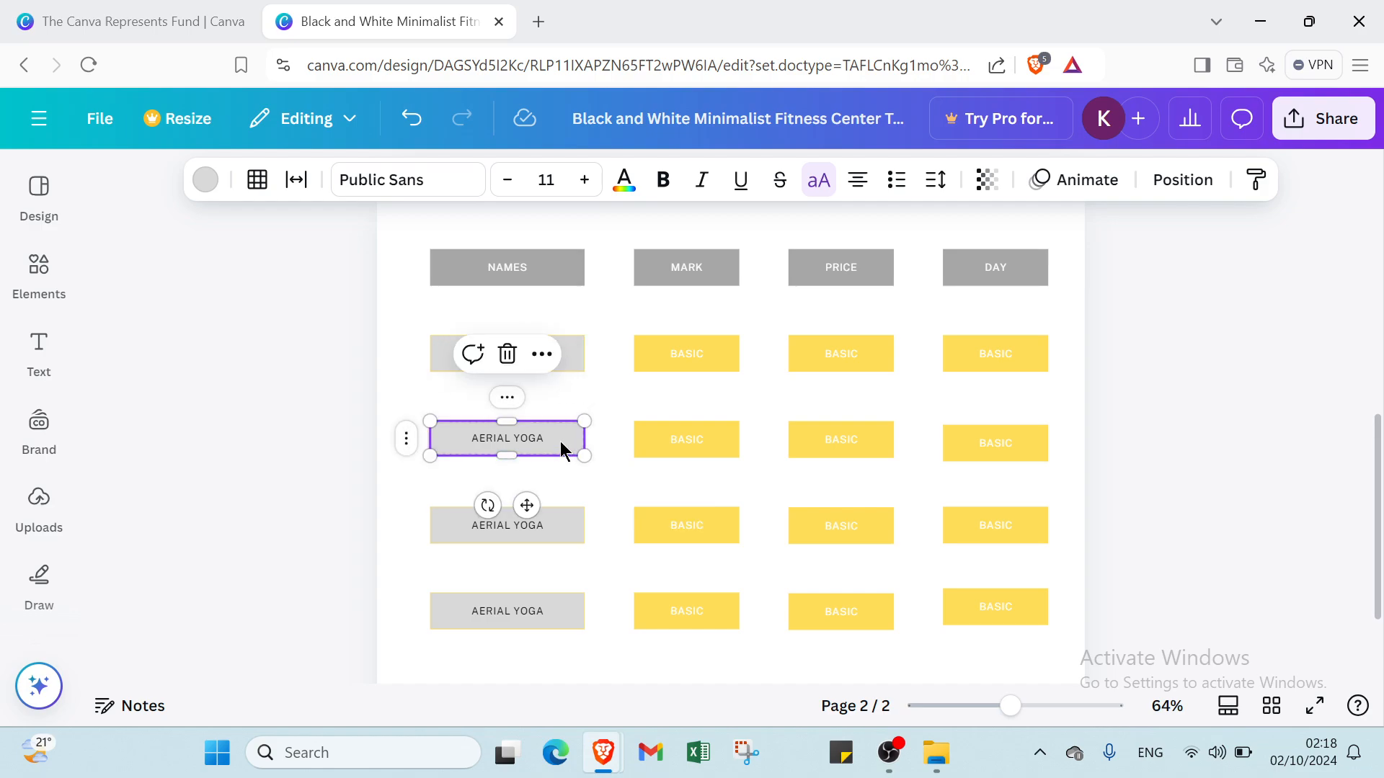
double_click(560, 441)
key(BackSpace)
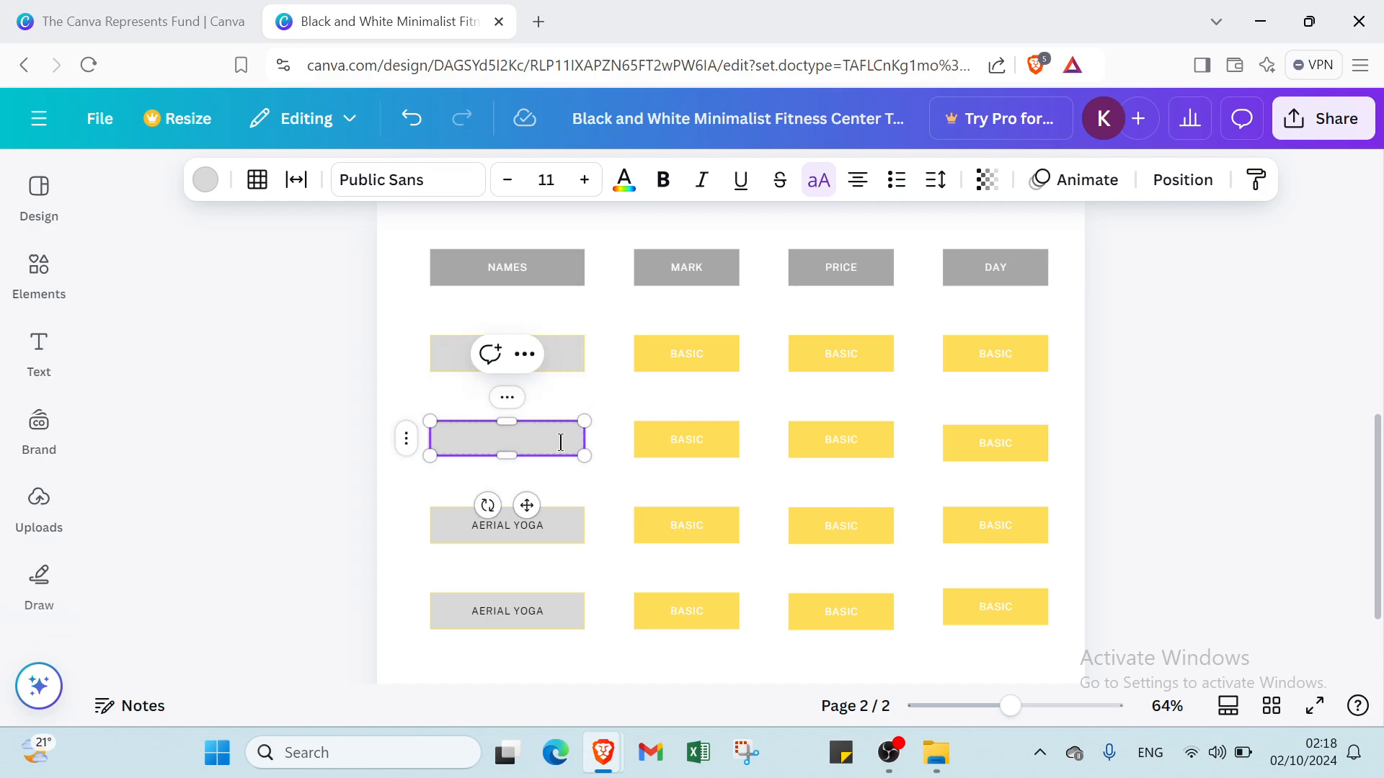
text(LEBRON JAMES)
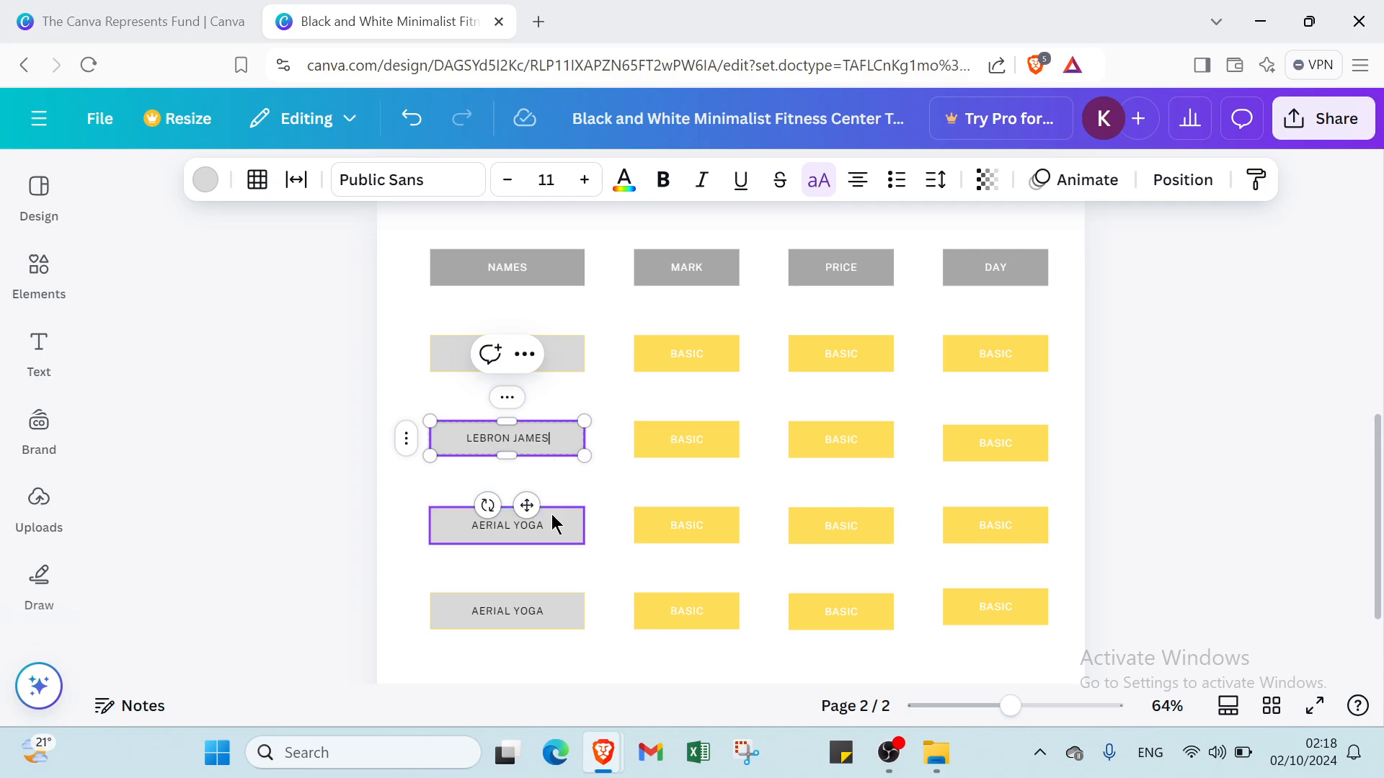
- Replace the text of the last two cells under NAMES with KEVIN DURANT and KOBE BRYANT
click(552, 517)
click(552, 516)
key(BackSpace)
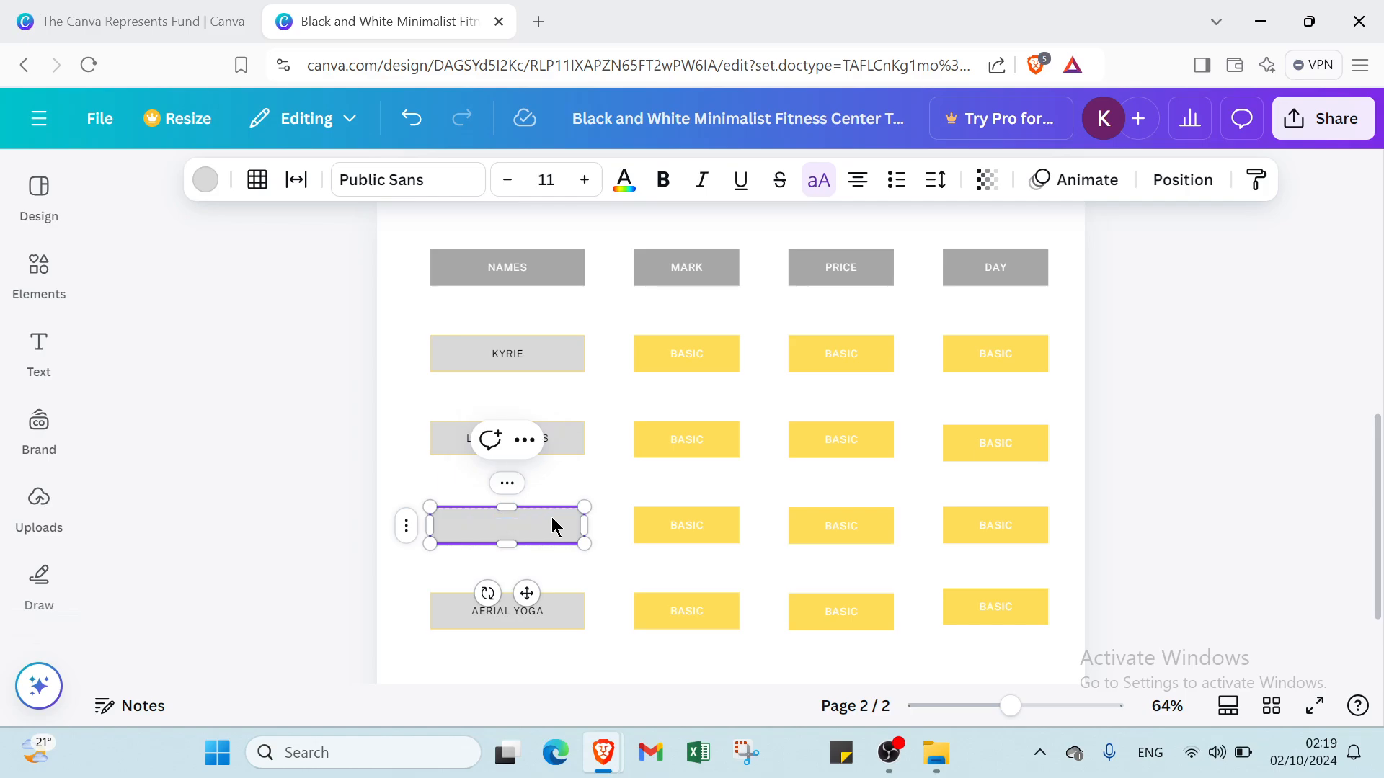
text(VIN DURANT)
click(540, 602)
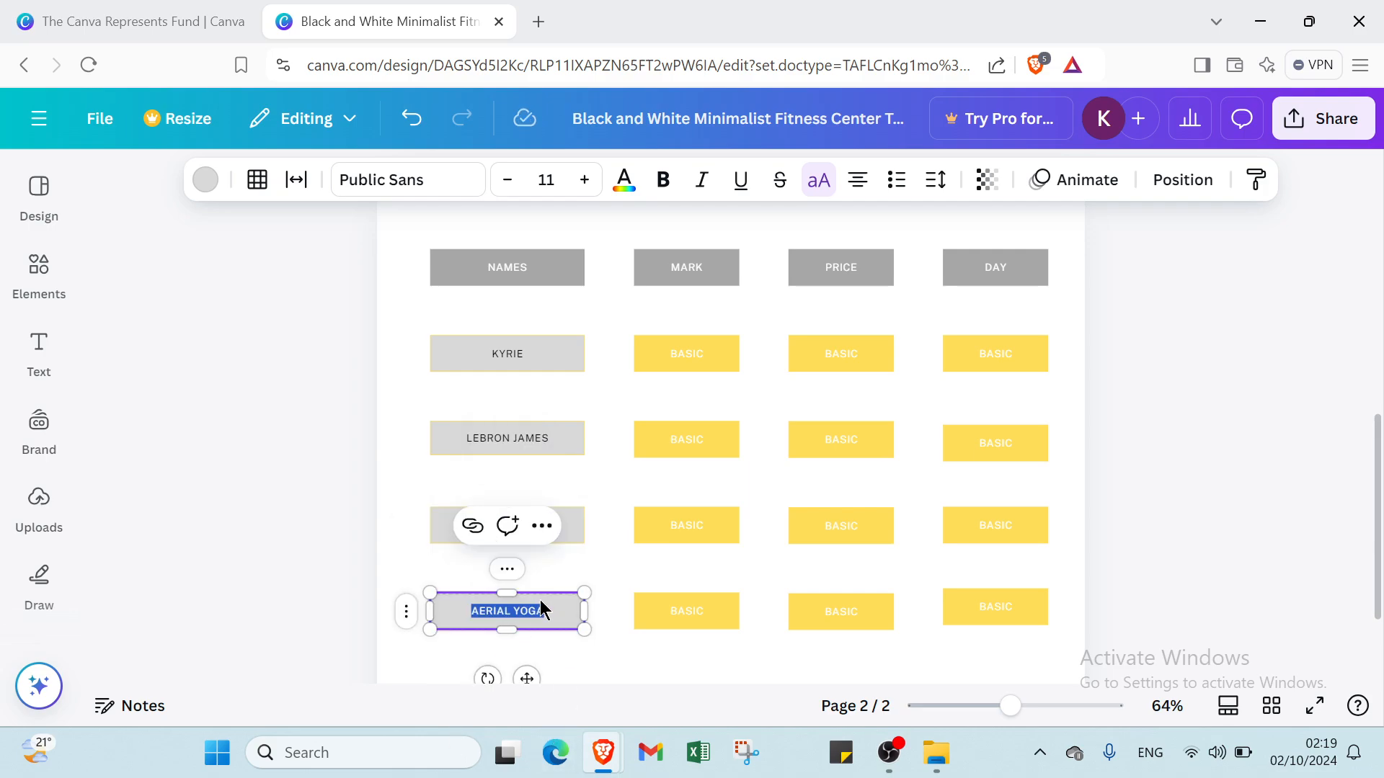
key(BackSpace)
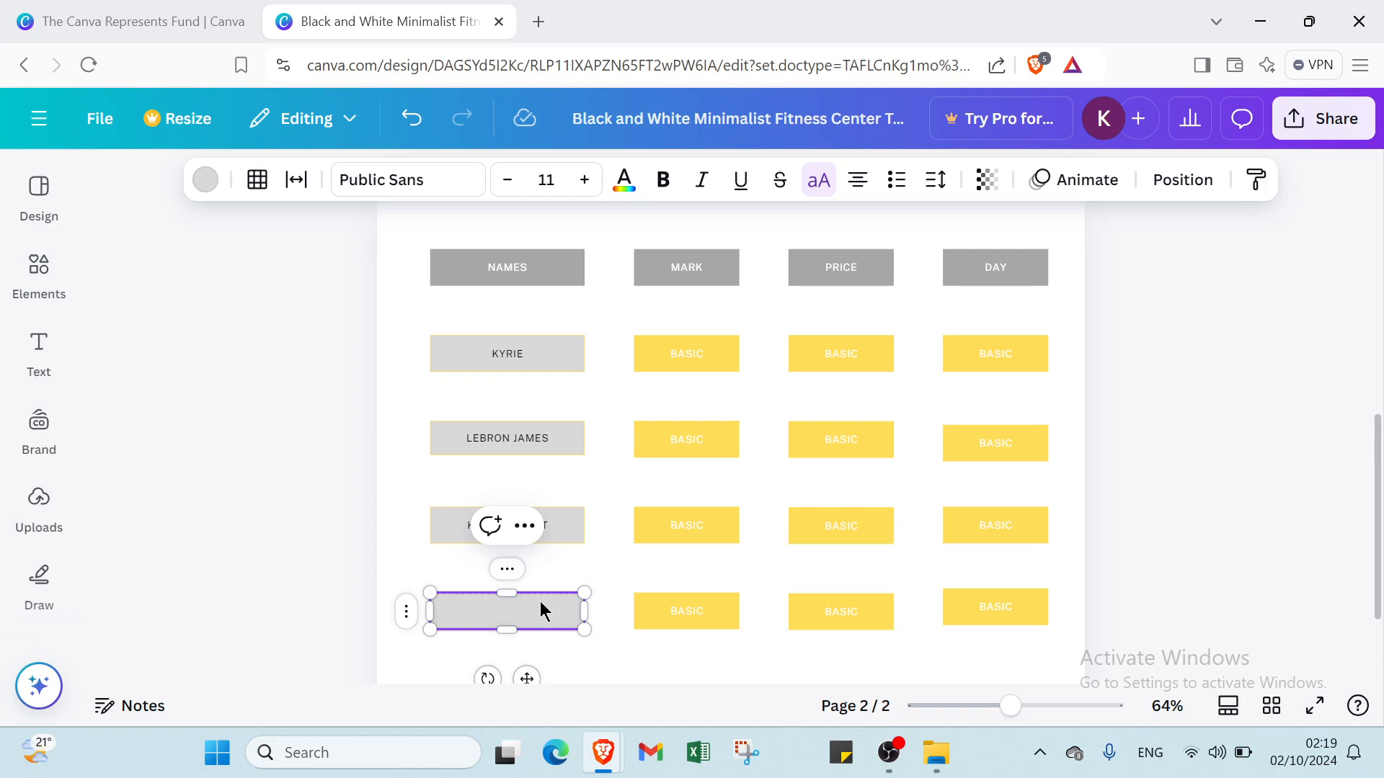
text(KOBE BRYANT)
- Enter NIKE in the MARK cells of the KYRIE and LEBRON JAMES rows
click(719, 357)
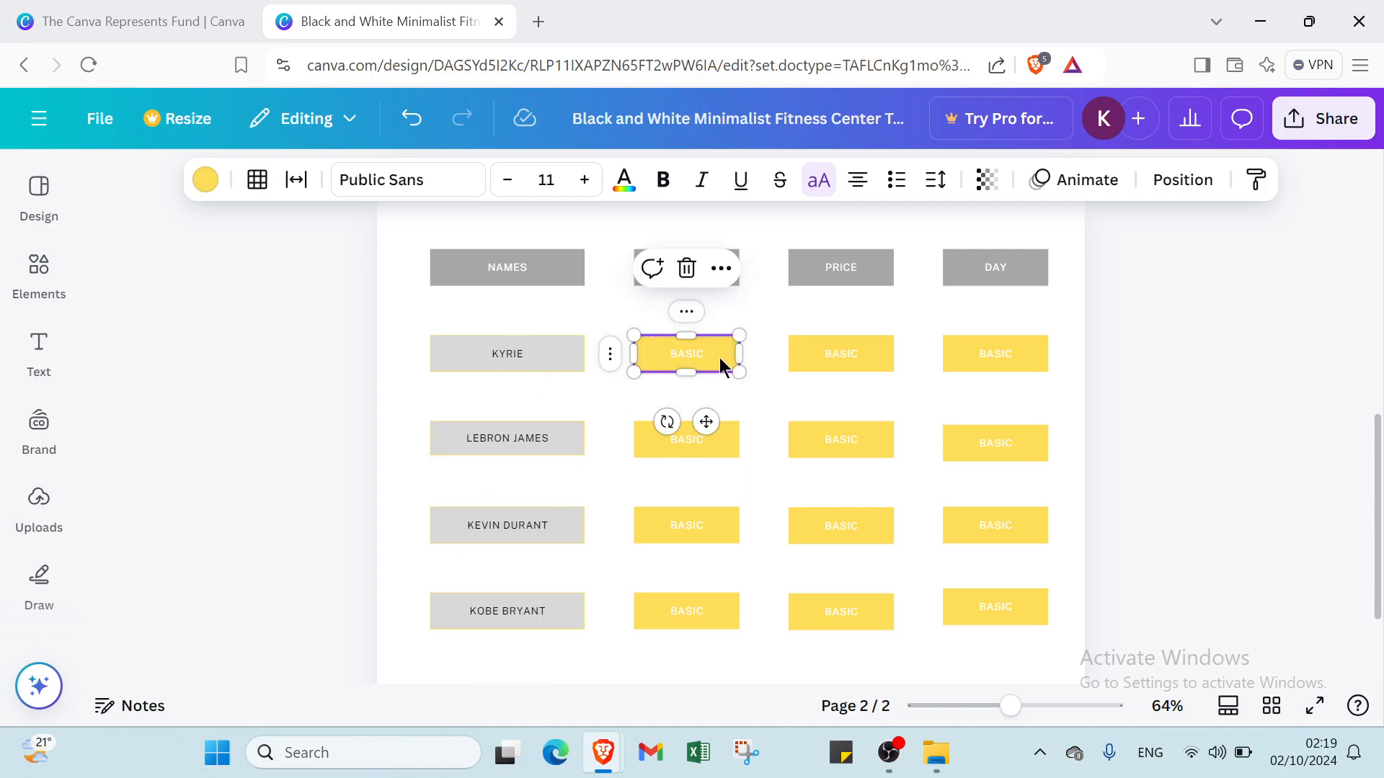
click(719, 358)
text(N)
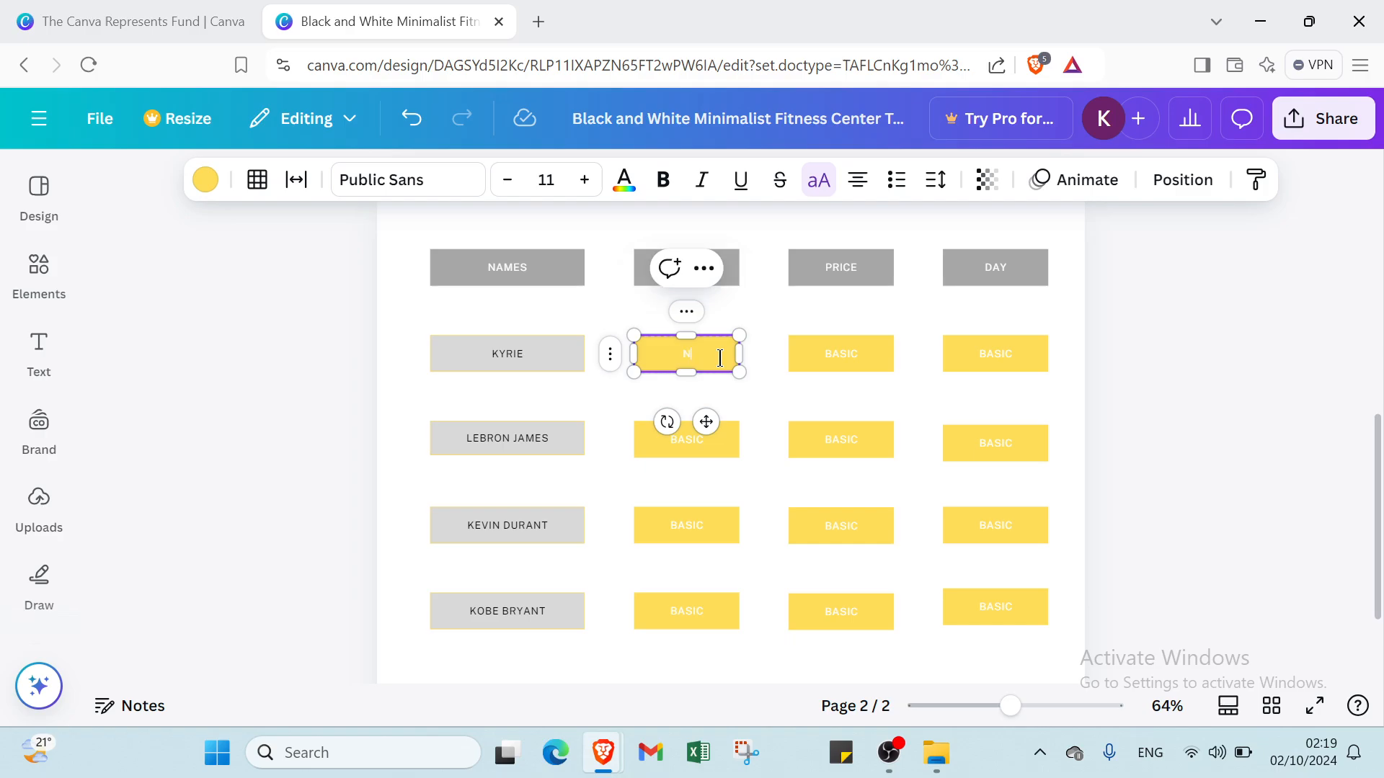
text(IKE)
click(723, 431)
click(723, 431)
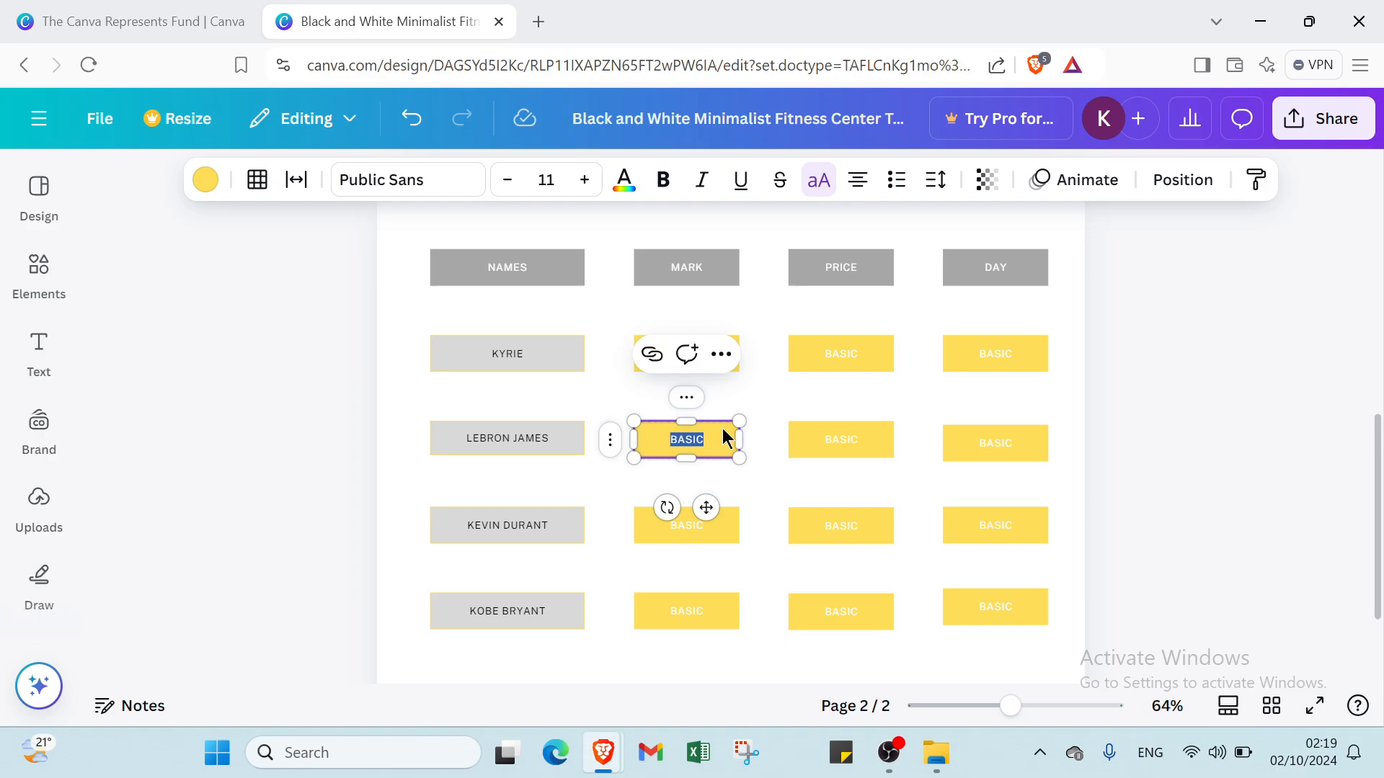
text(NIK)
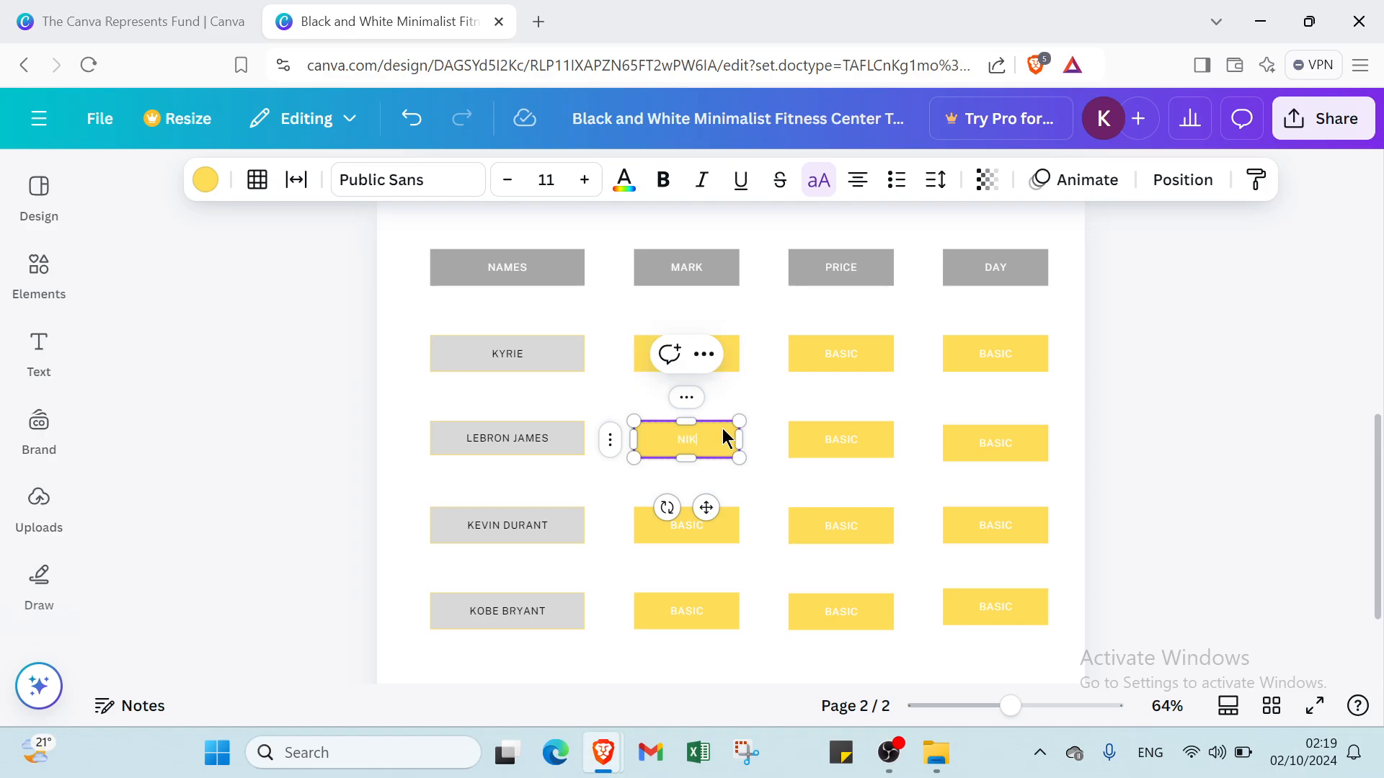
text(E)
- Enter NIKE in the MARK cells of the KEVIN DURANT and KOBE BRYANT rows
click(703, 531)
click(703, 528)
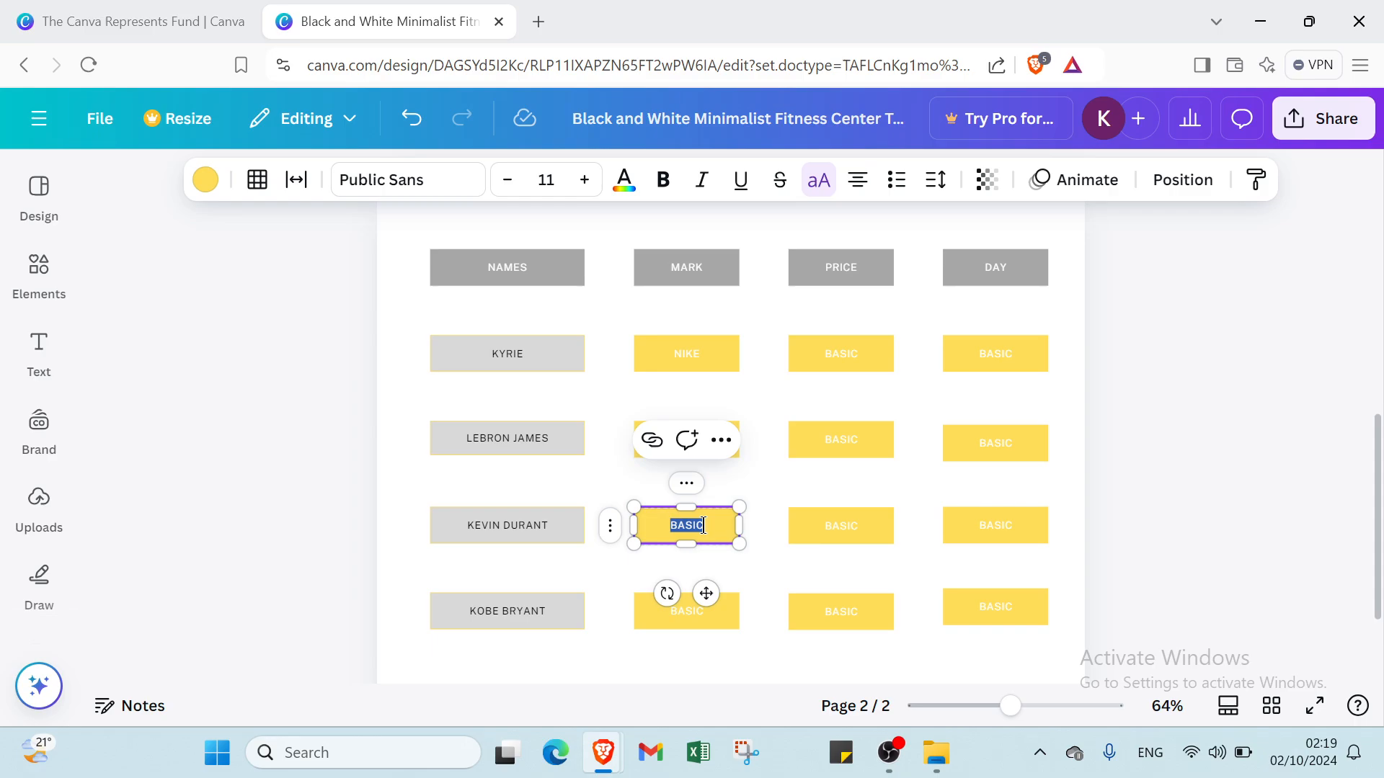
key(BackSpace)
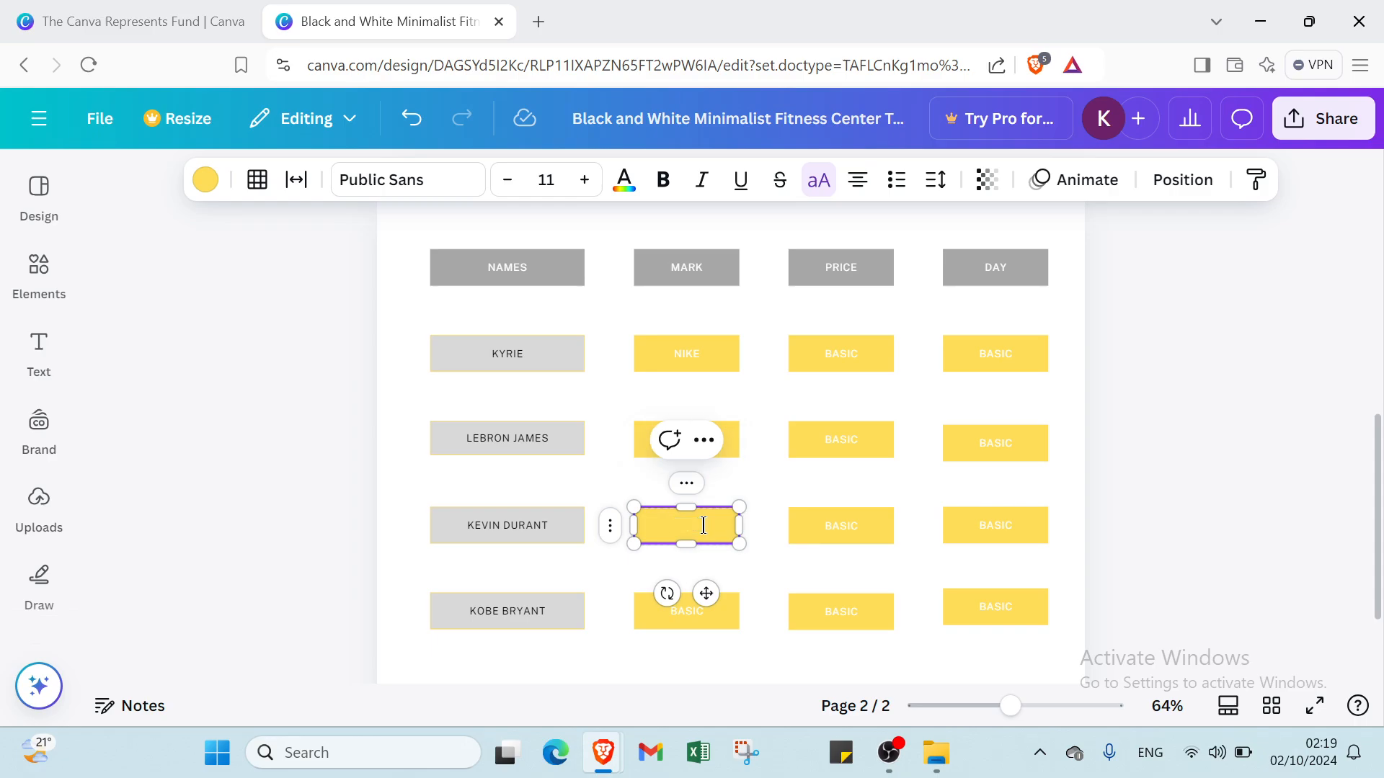
text(NIKE)
click(692, 620)
click(692, 620)
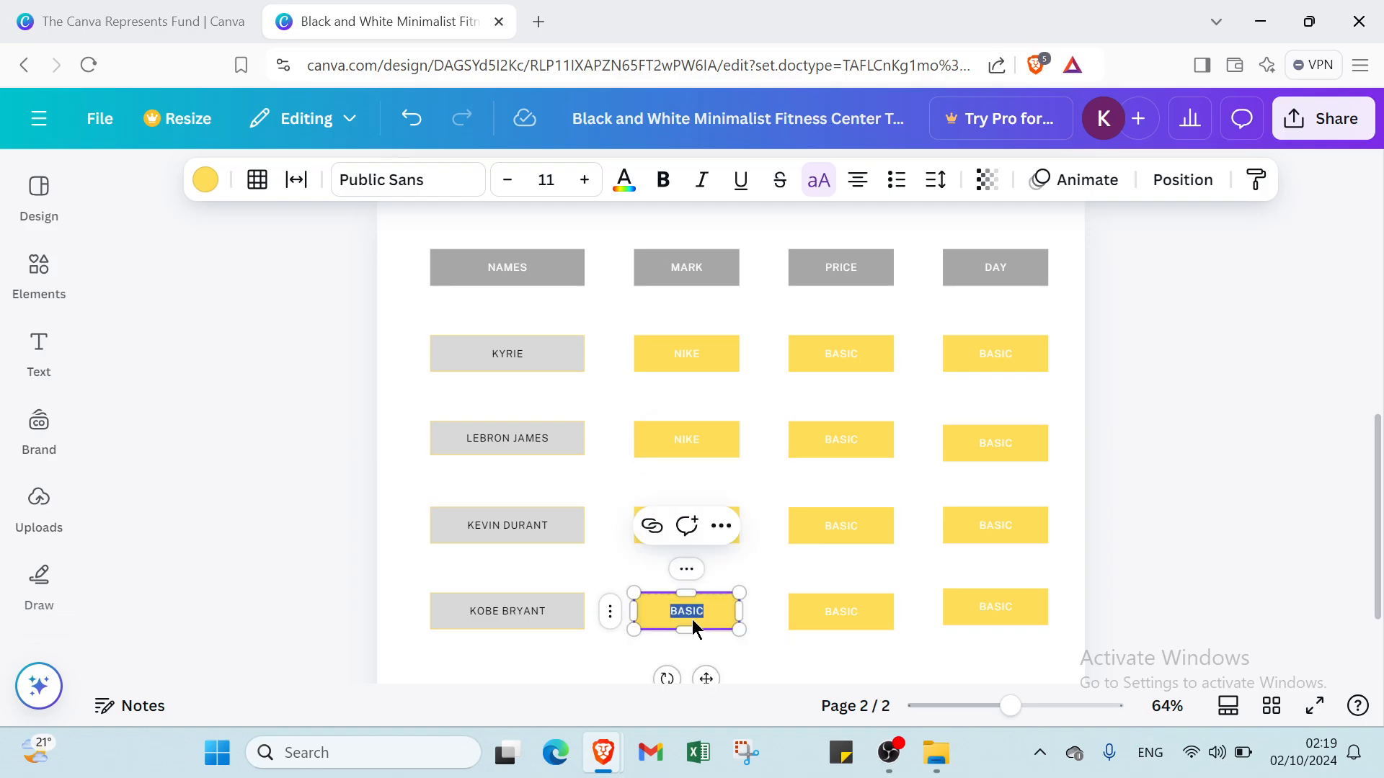
text(NIKE)
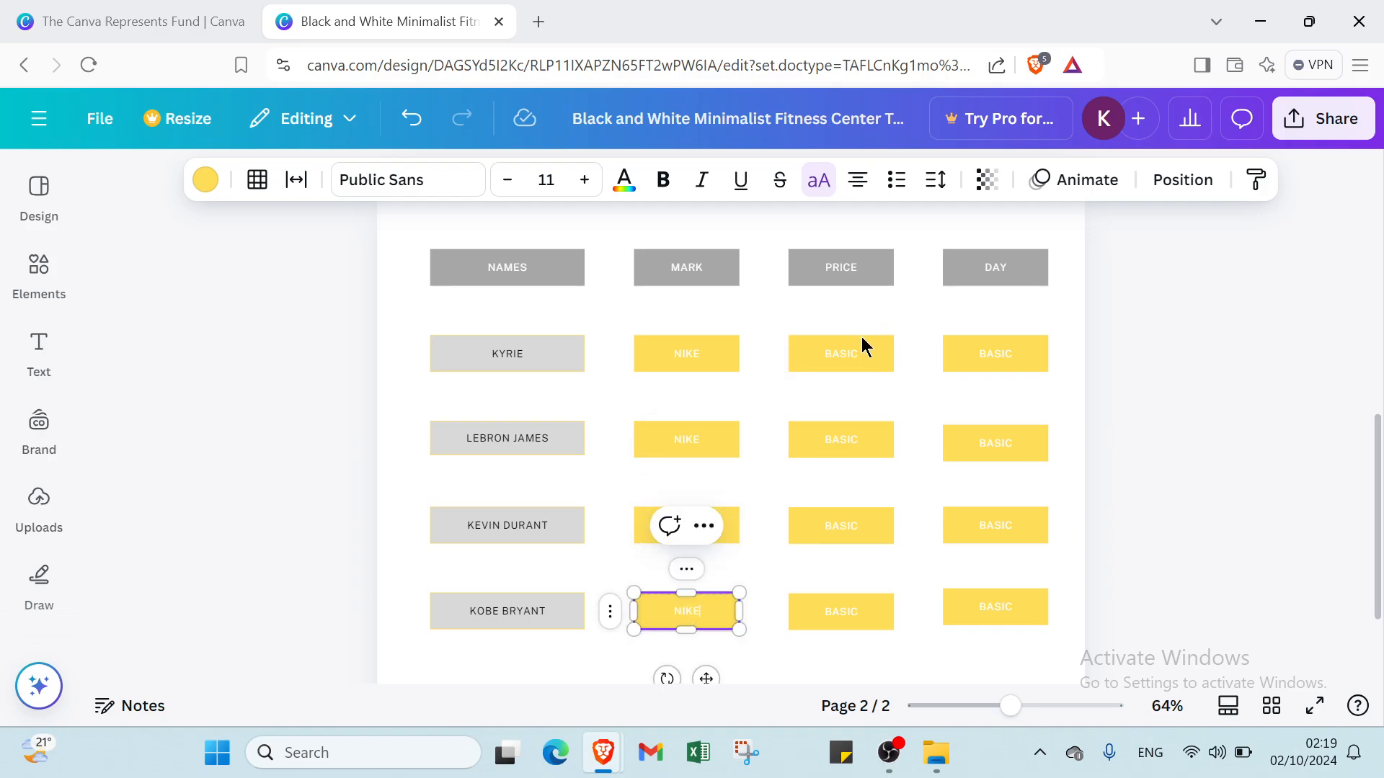
- Recolor the yellow body cells black (#000000), applying the change to every matching element in the design
click(848, 358)
click(848, 358)
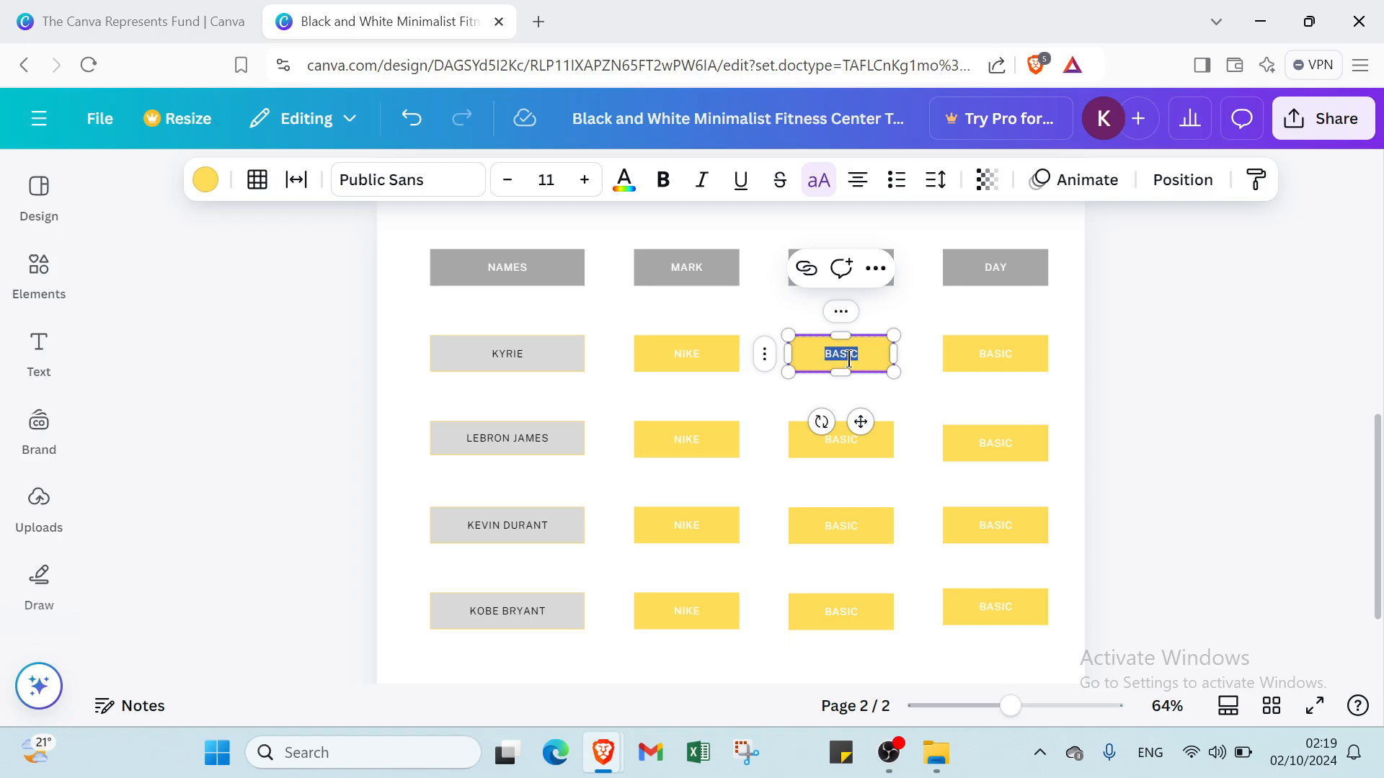
click(715, 359)
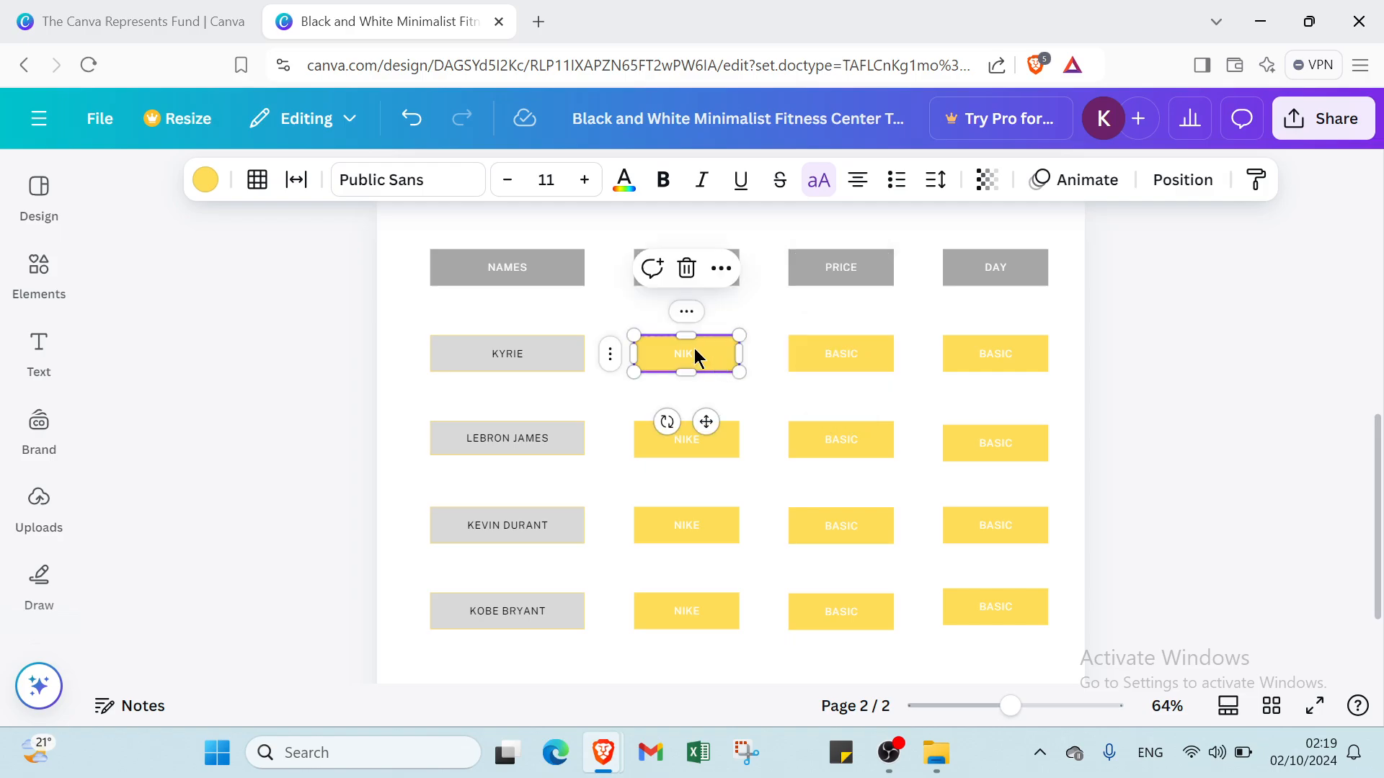
click(204, 179)
click(238, 353)
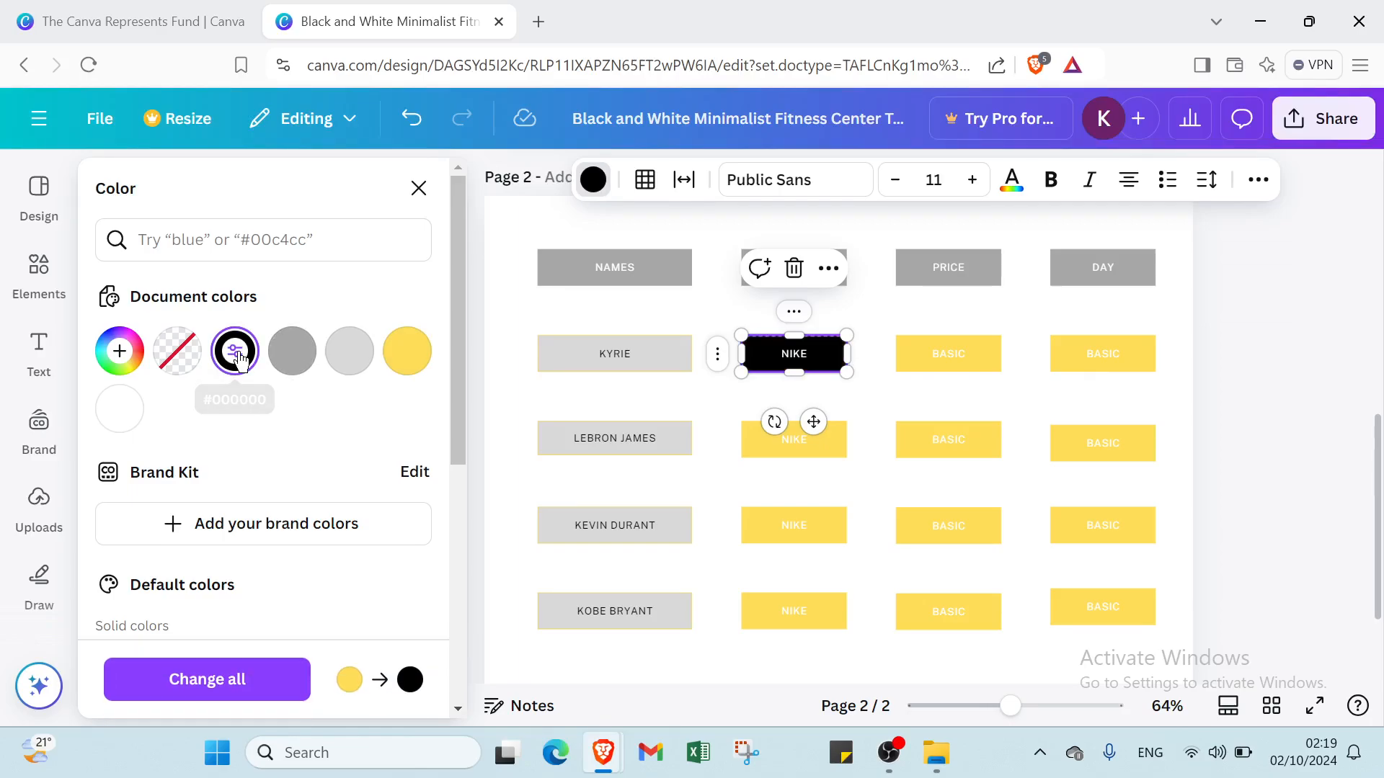
click(225, 685)
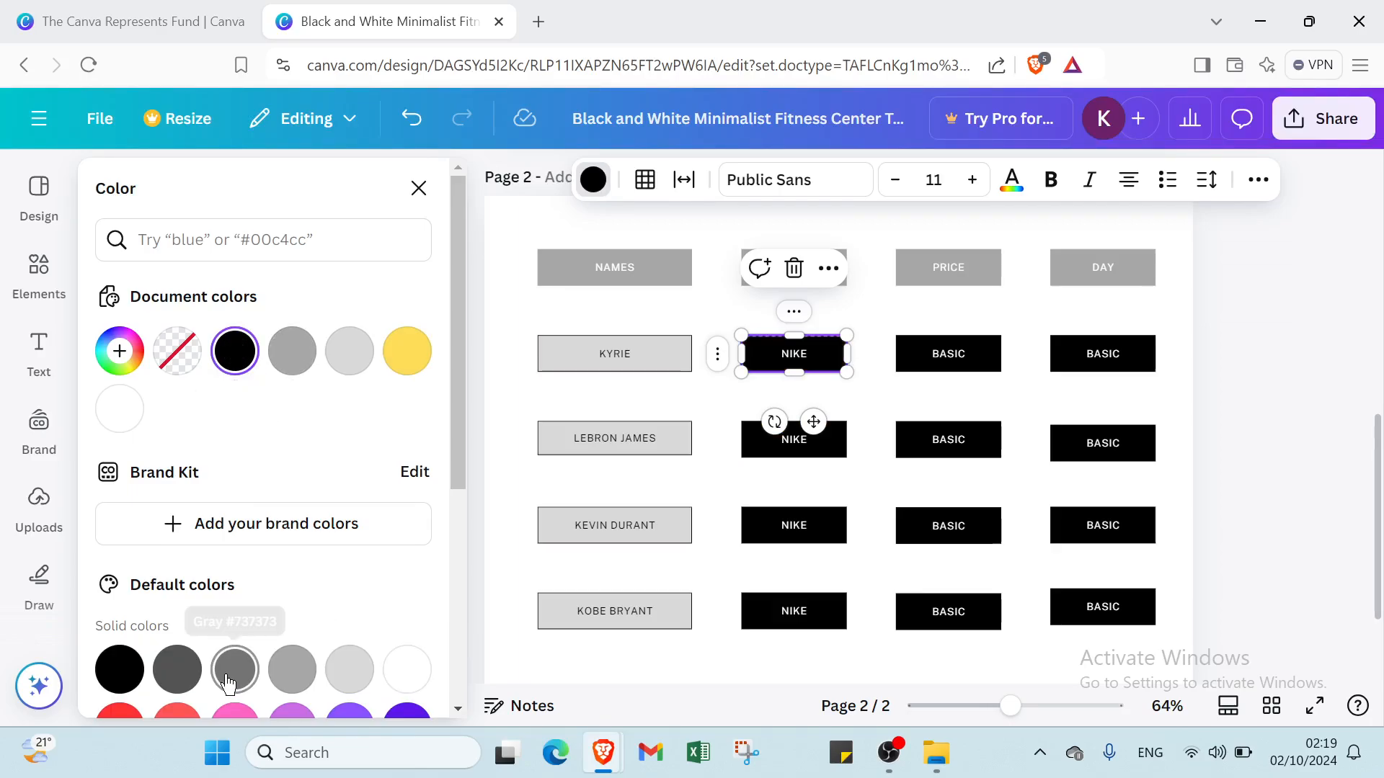
click(1320, 326)
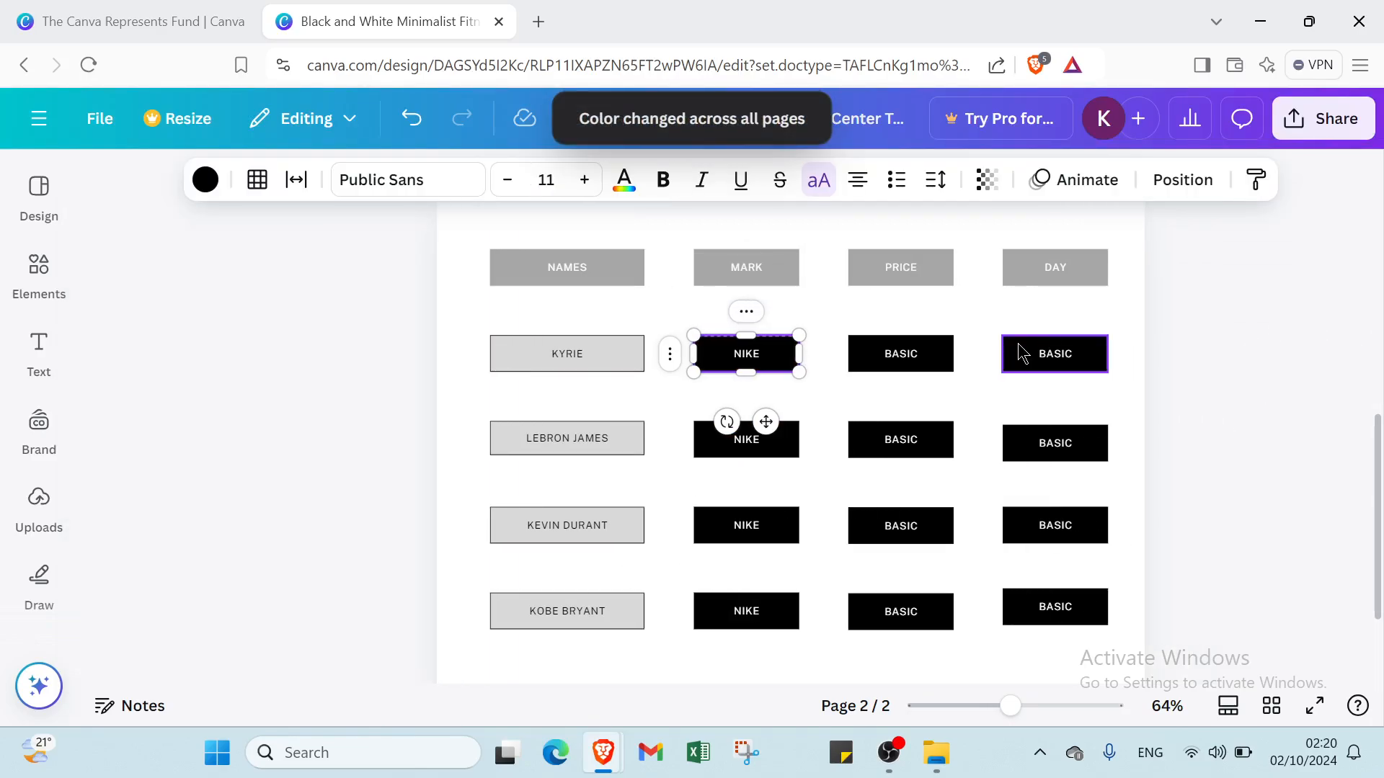
- Enter 1500 in the PRICE cell of the KYRIE row and 2000 in the LEBRON JAMES row
click(861, 361)
double_click(846, 348)
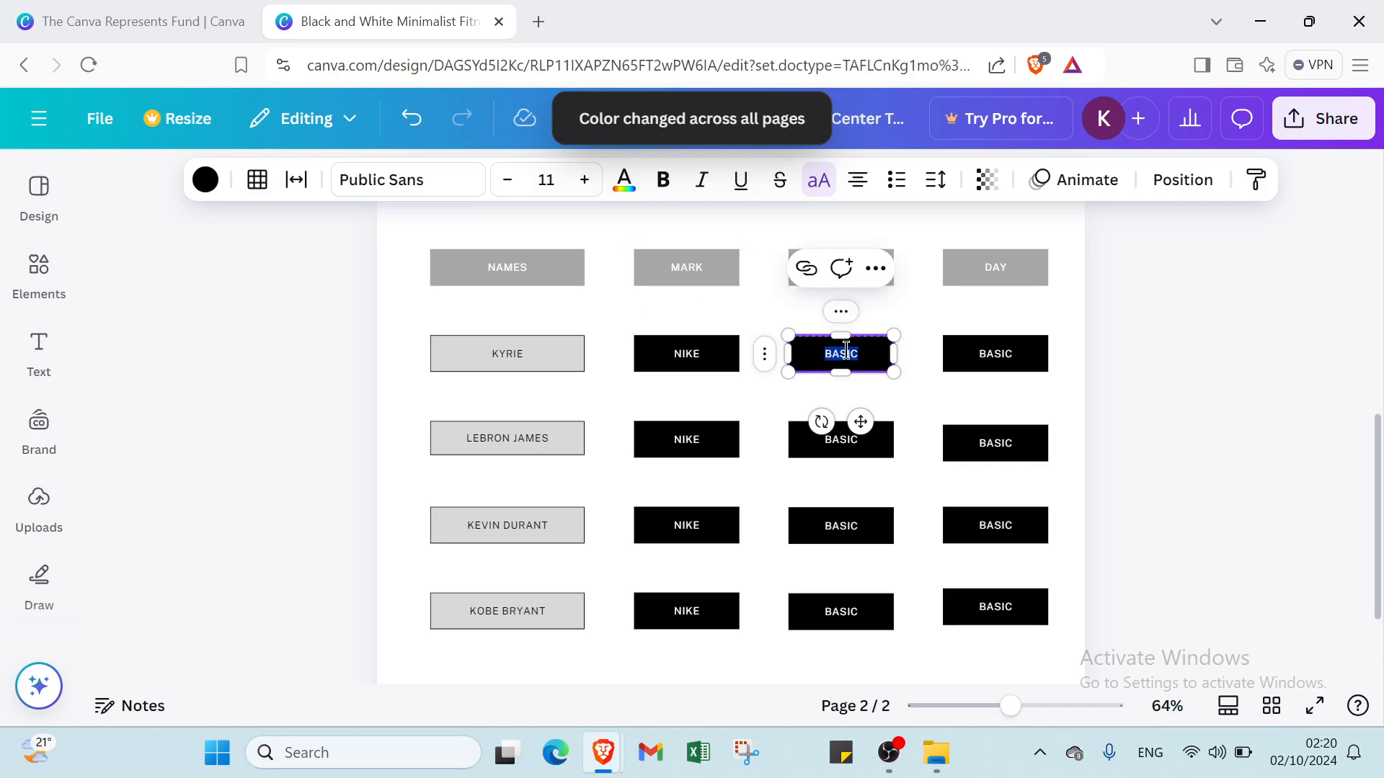
text(15)
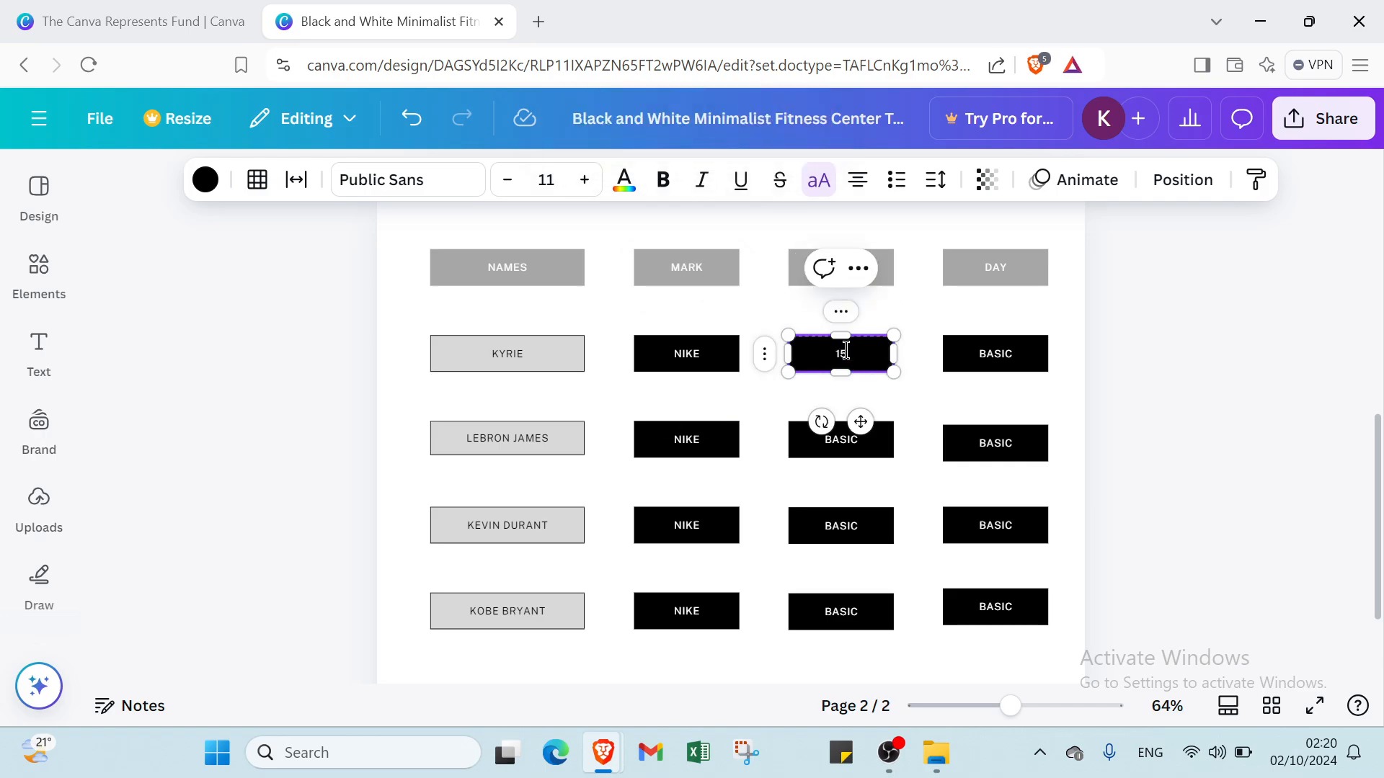
text(00)
click(846, 443)
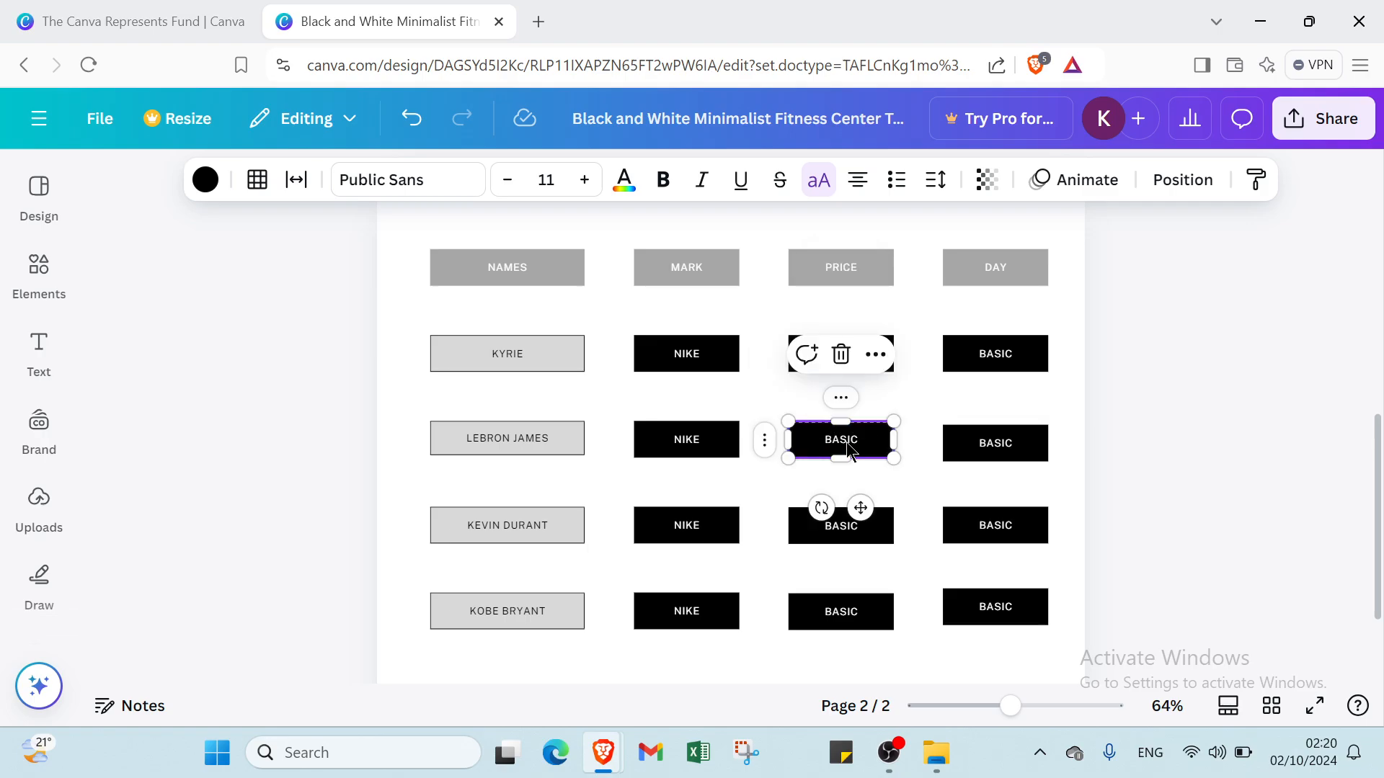
double_click(846, 443)
text(2000)
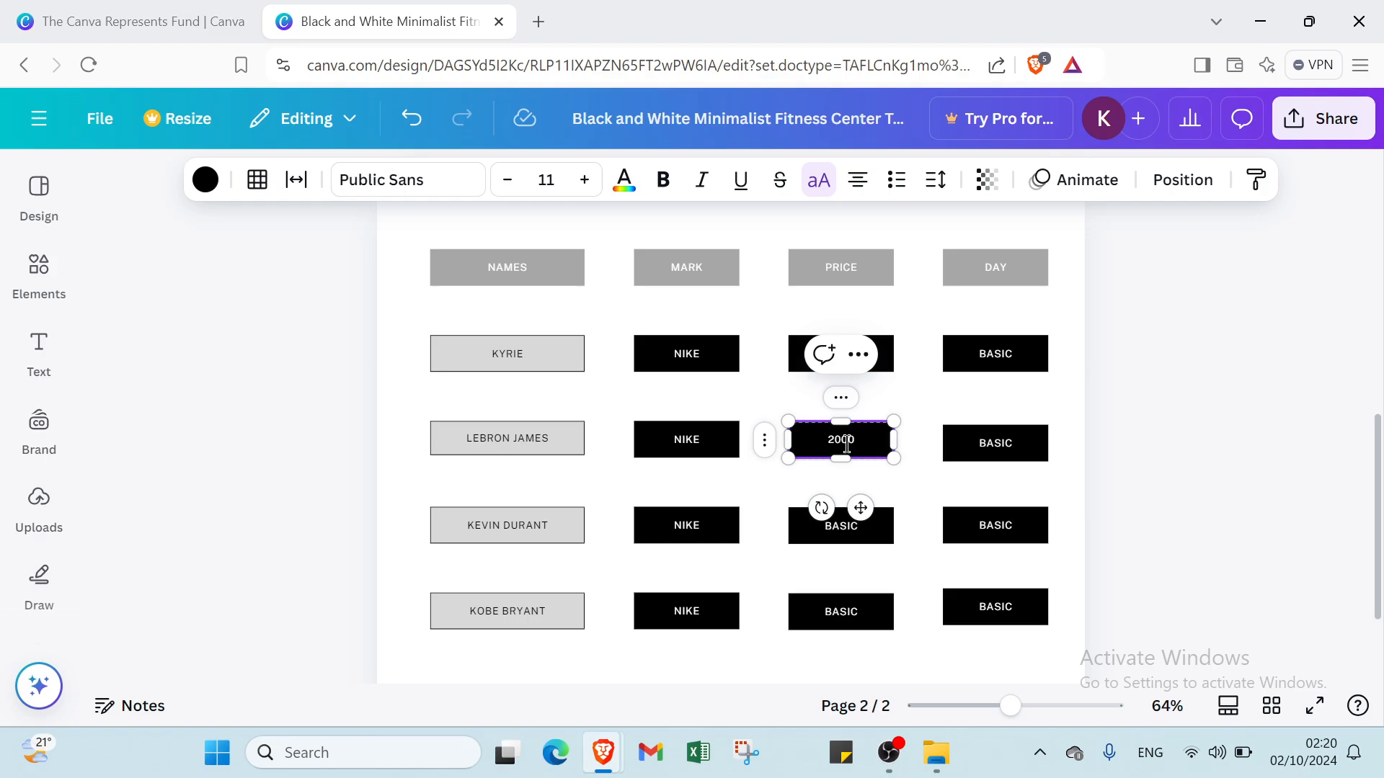
- Enter 1500 in the PRICE cell of the KEVIN DURANT row and 4000 in the KOBE BRYANT row
double_click(828, 527)
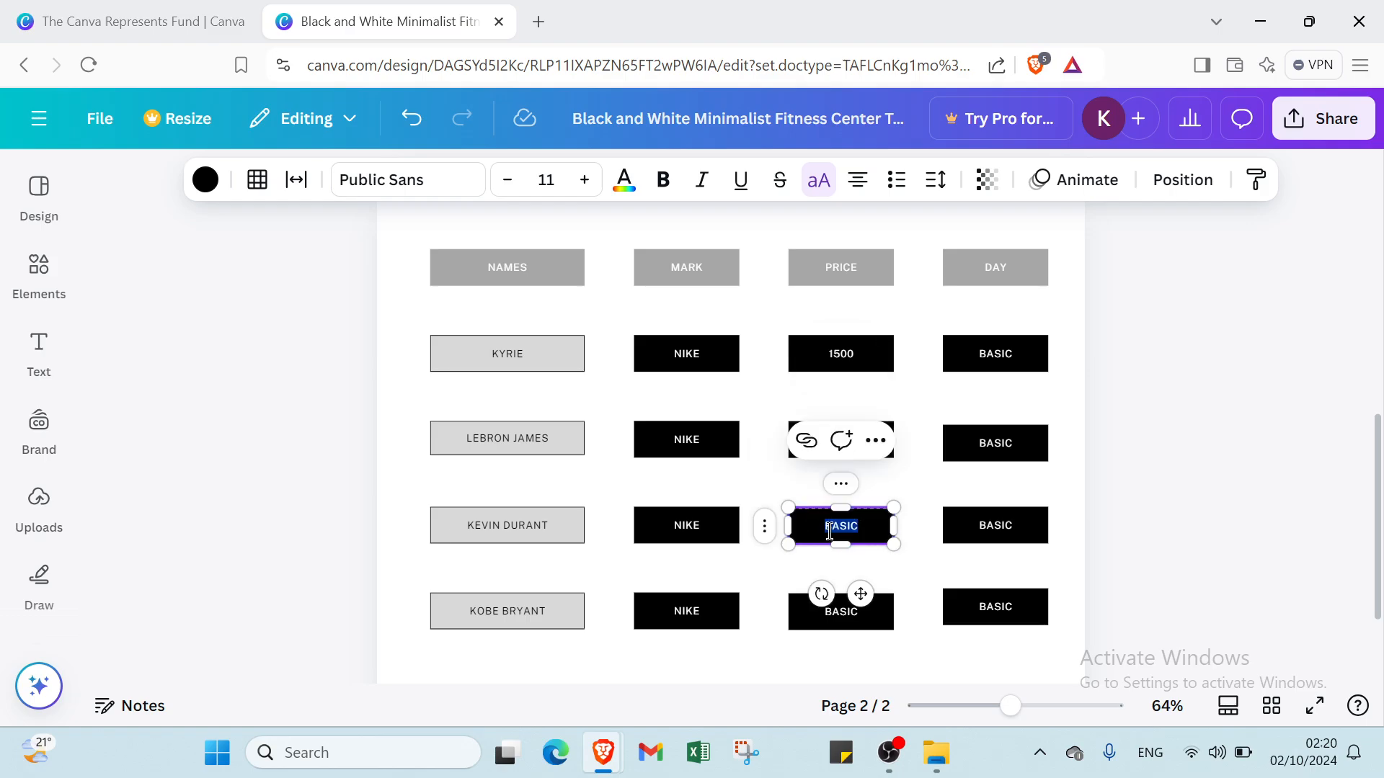
text(15)
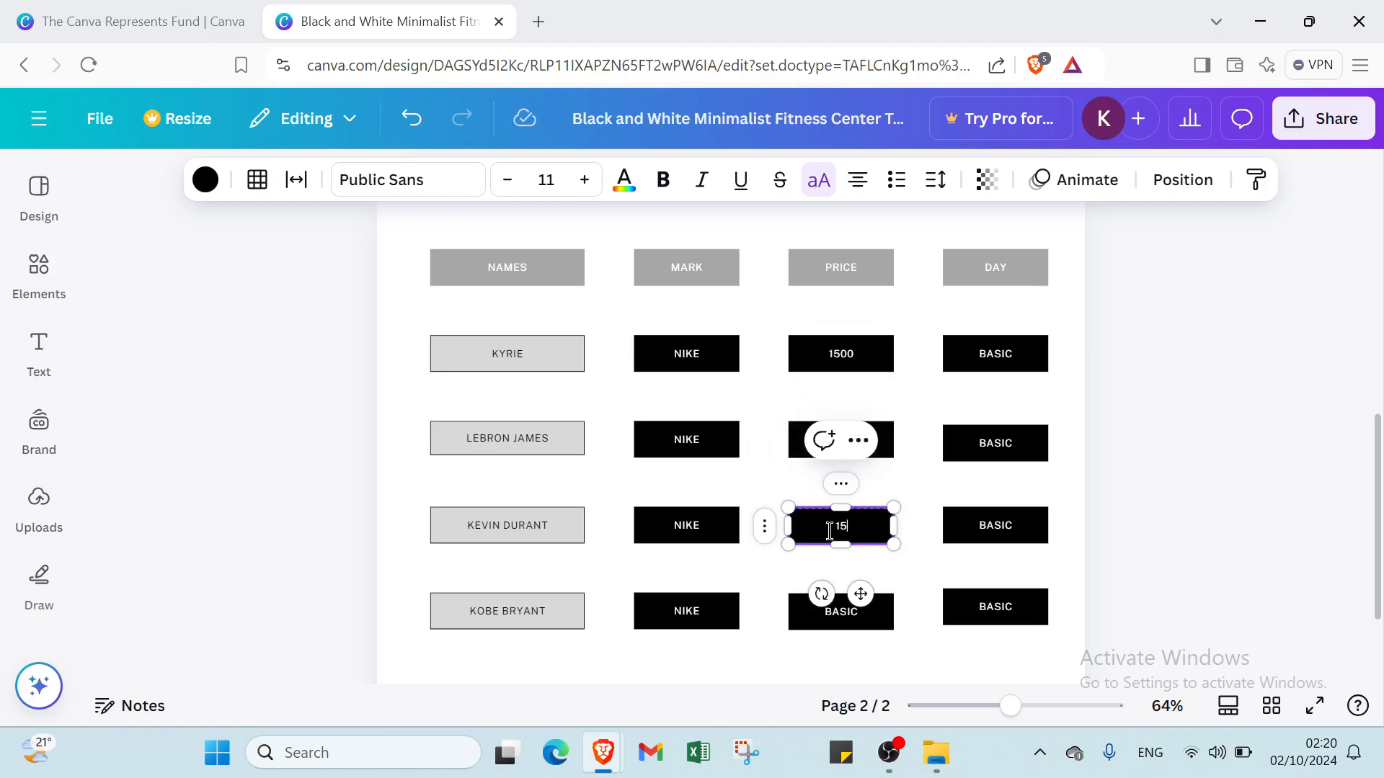
text(00)
click(872, 620)
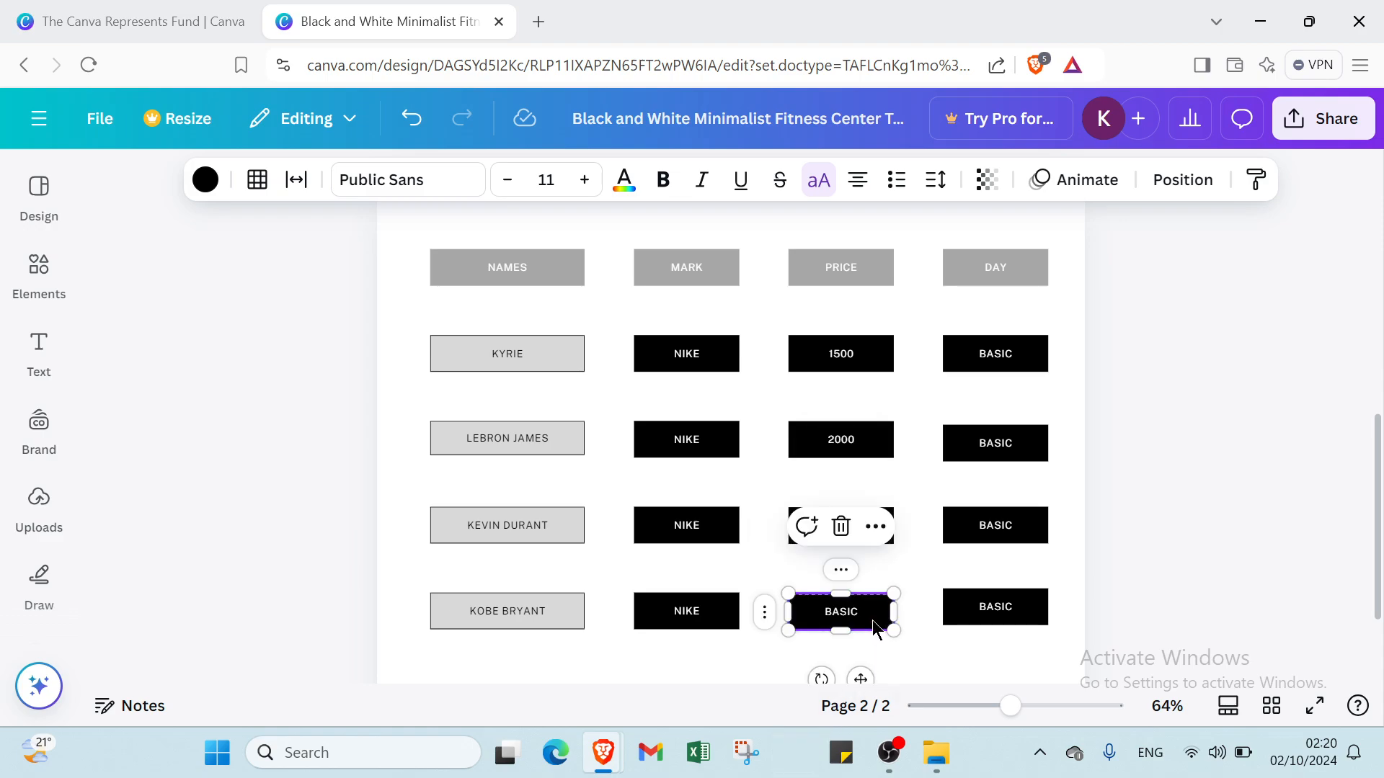
click(872, 620)
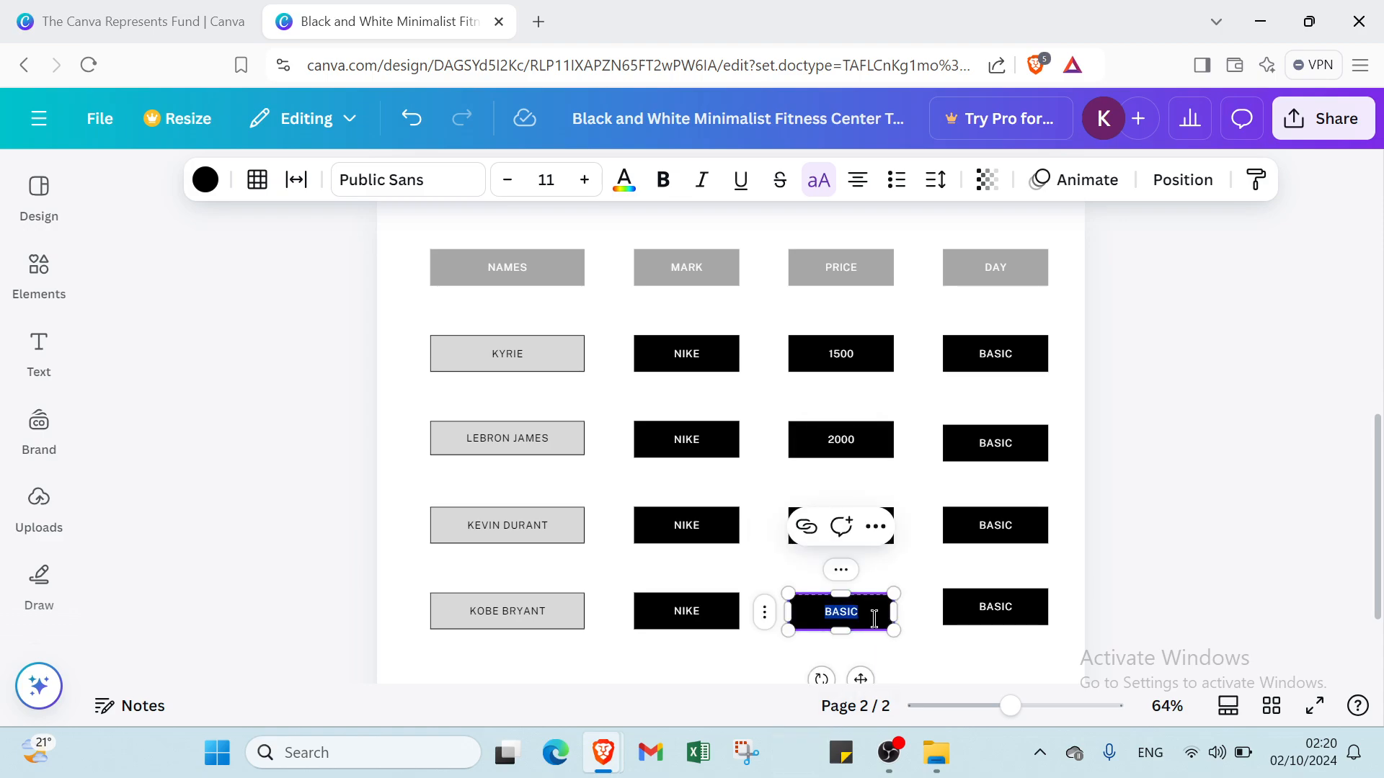
text(4000)
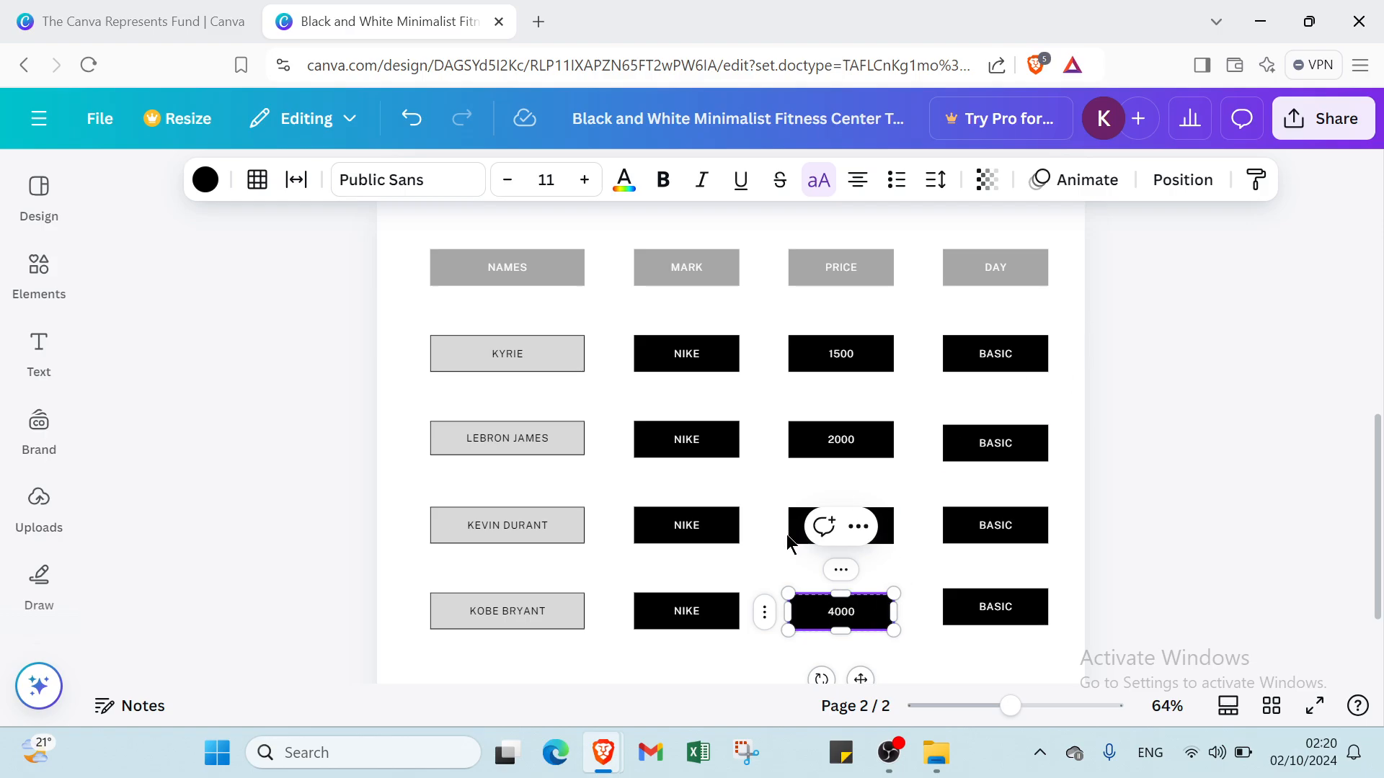
click(1171, 496)
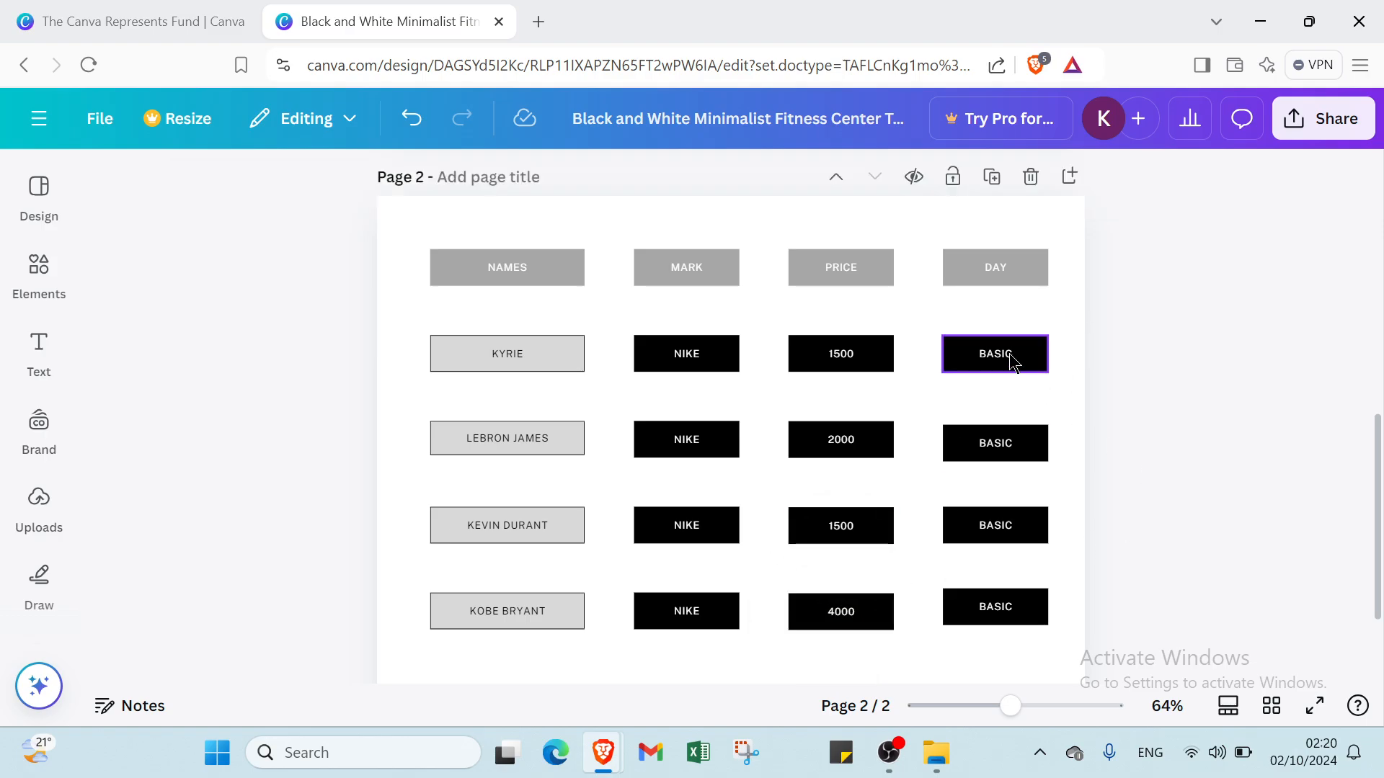
- Enter 20 in the DAY cell of the KYRIE row and 30 in the LEBRON JAMES row, keeping the cell size
click(1009, 353)
click(1009, 353)
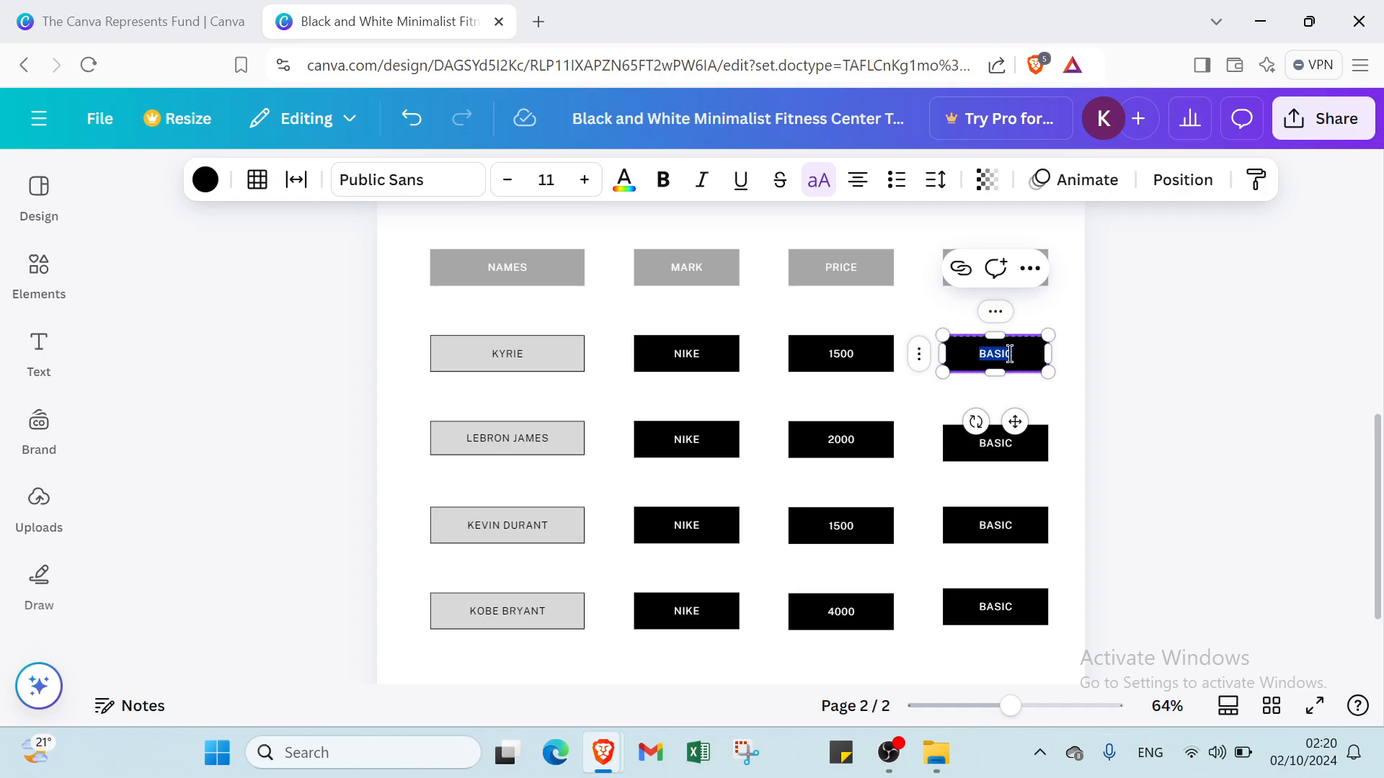
click(1121, 292)
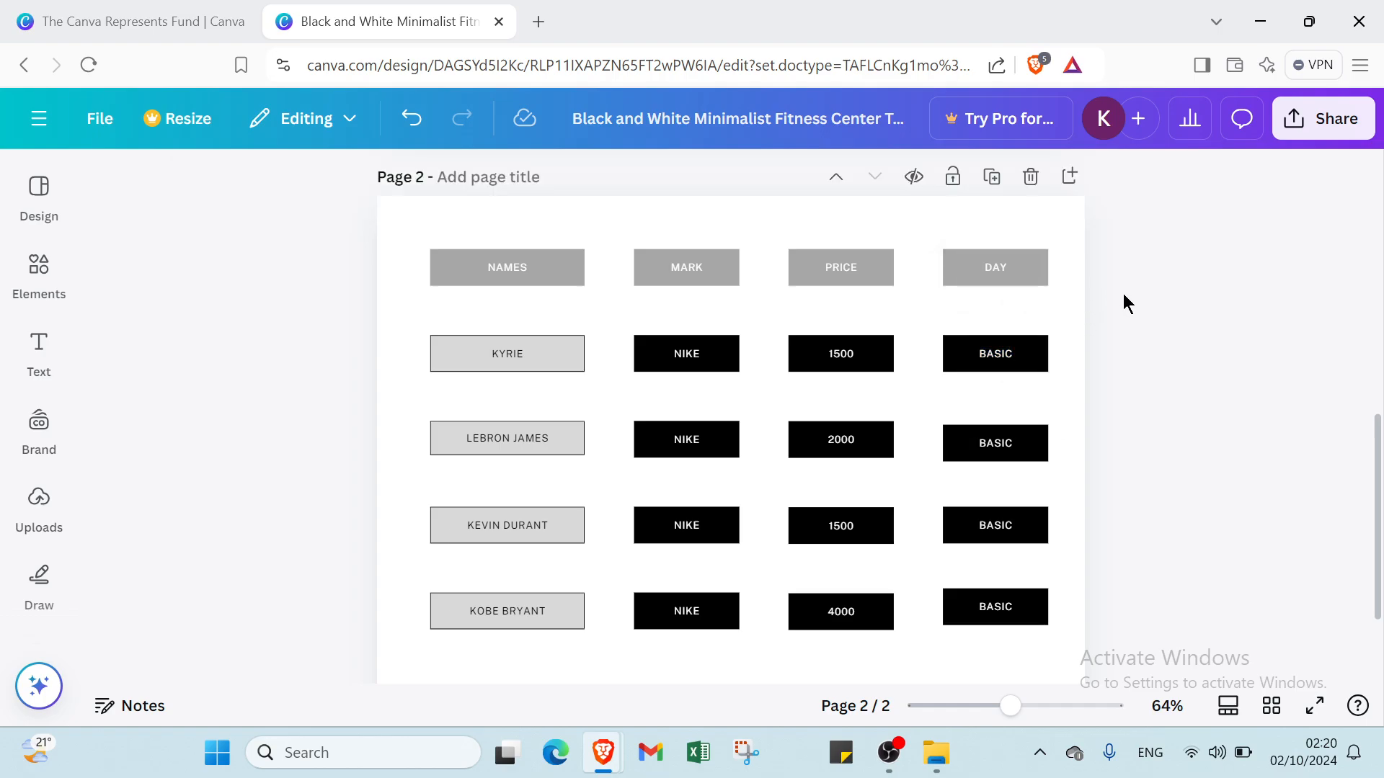
click(984, 343)
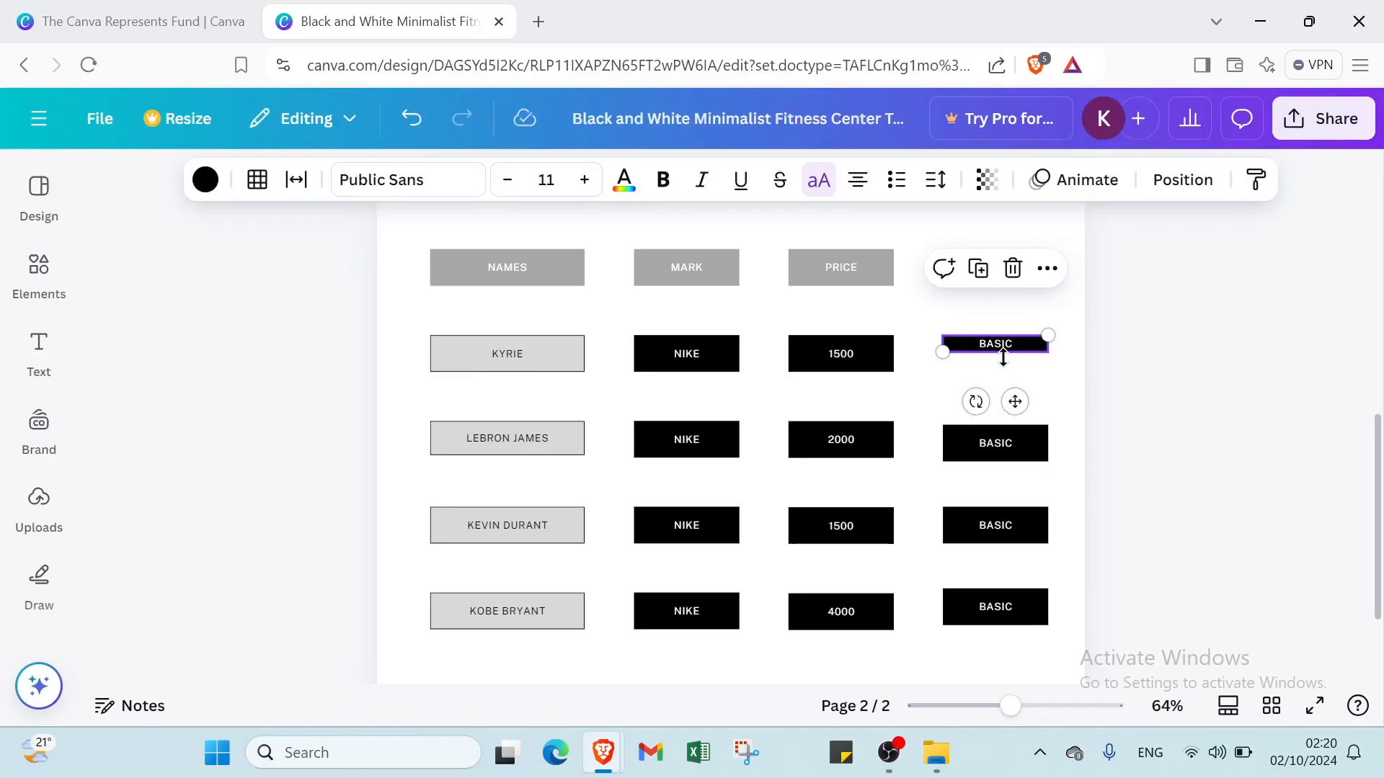
drag(998, 372, 1009, 372)
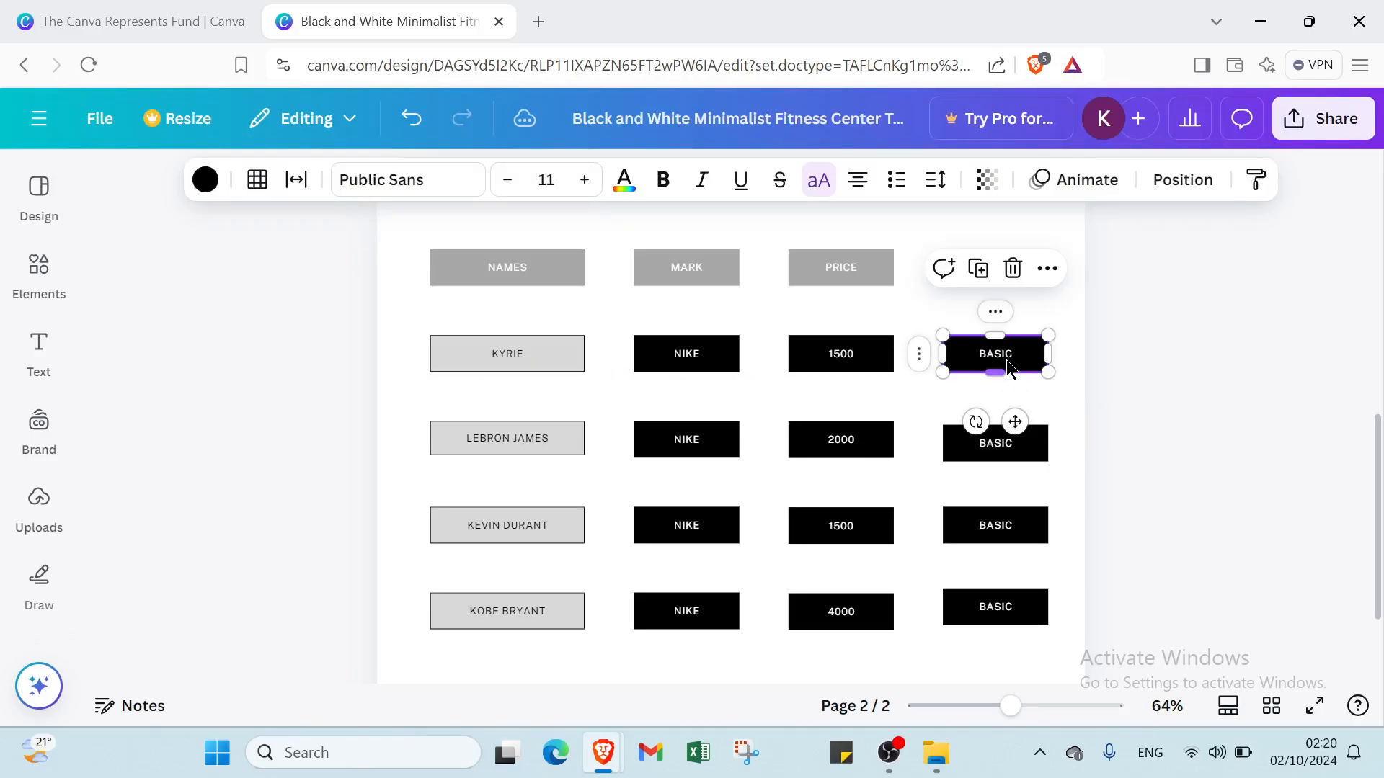
double_click(1008, 354)
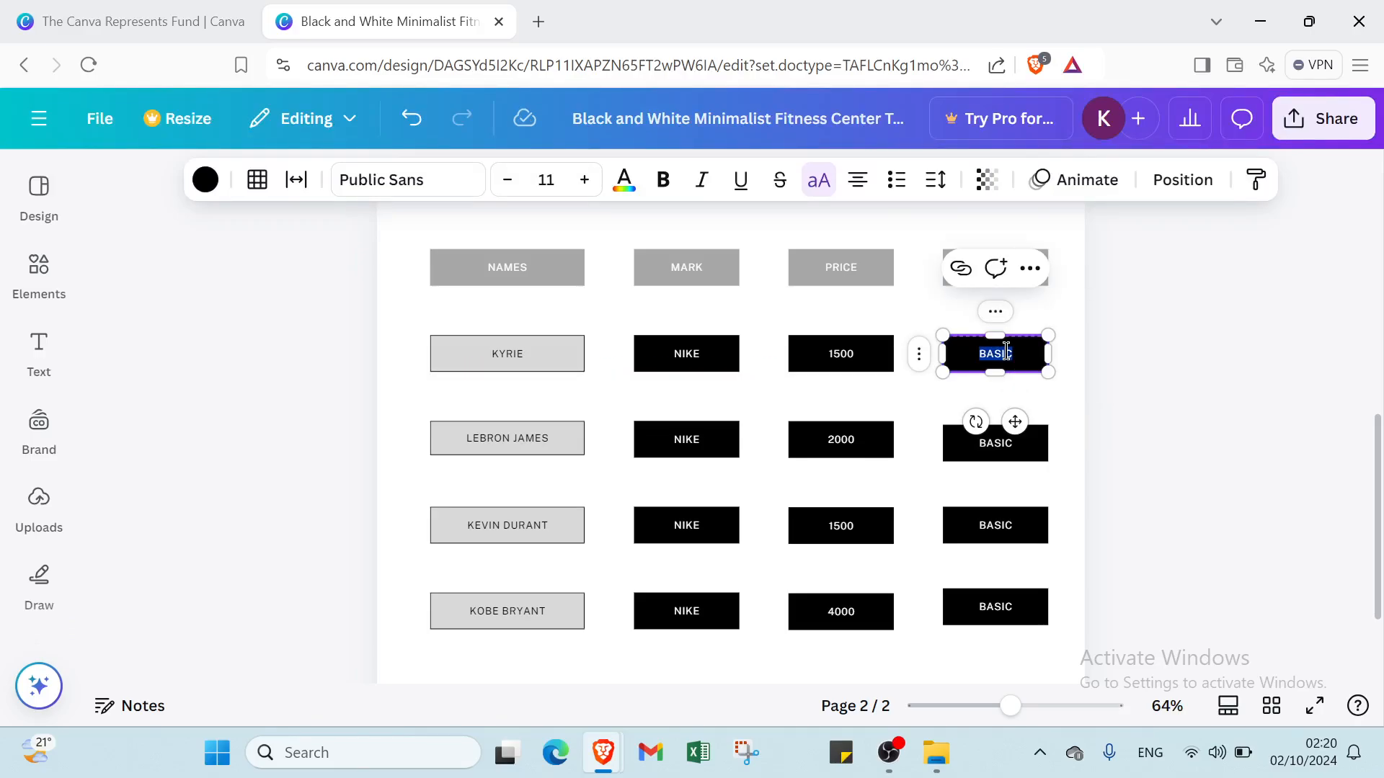
text(20)
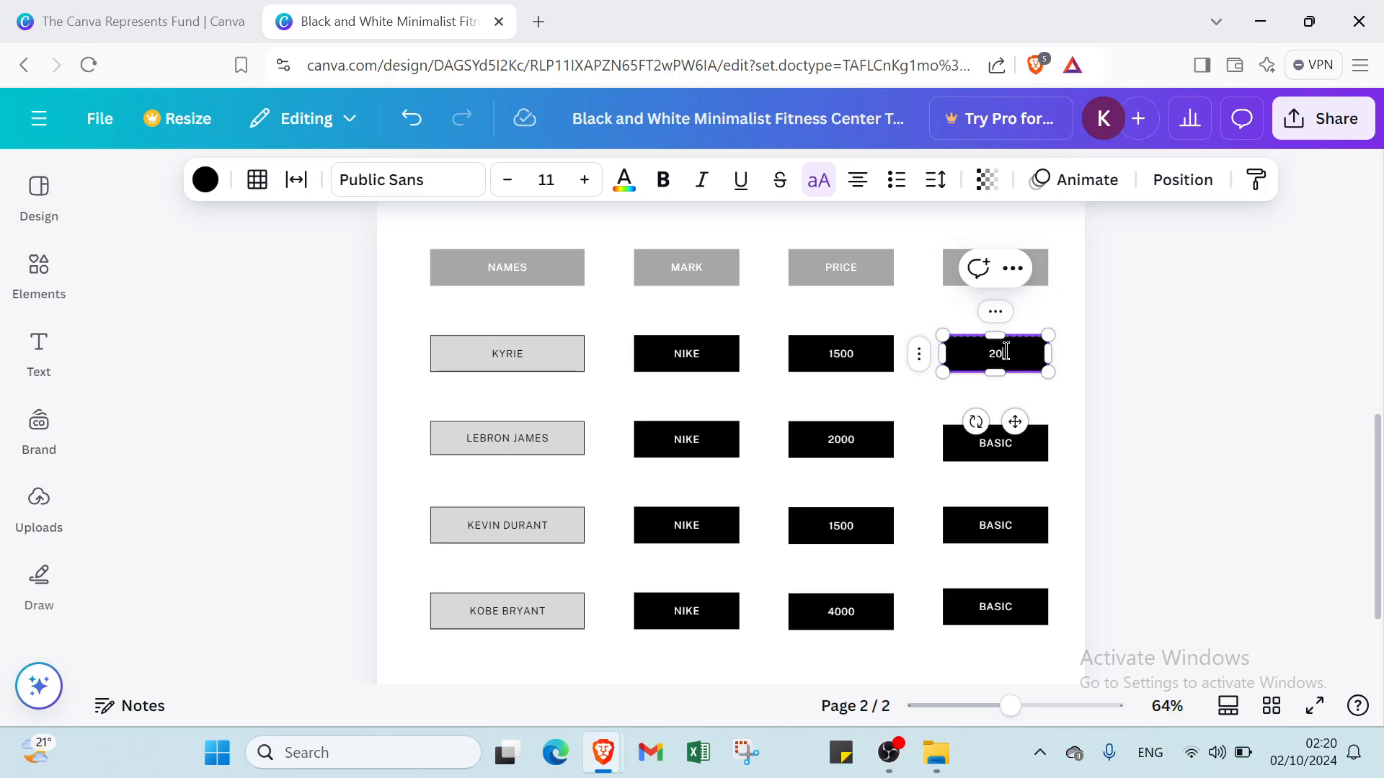
double_click(1017, 433)
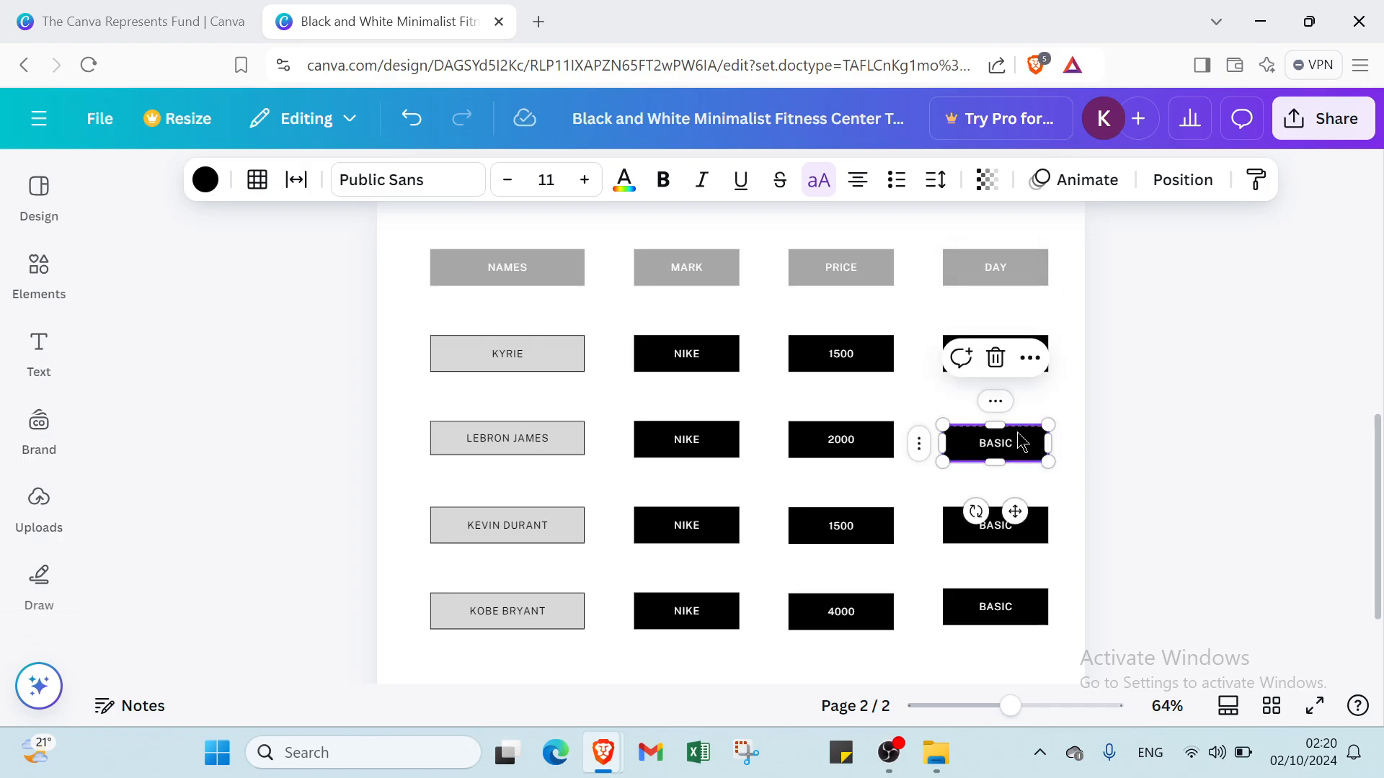
text(20)
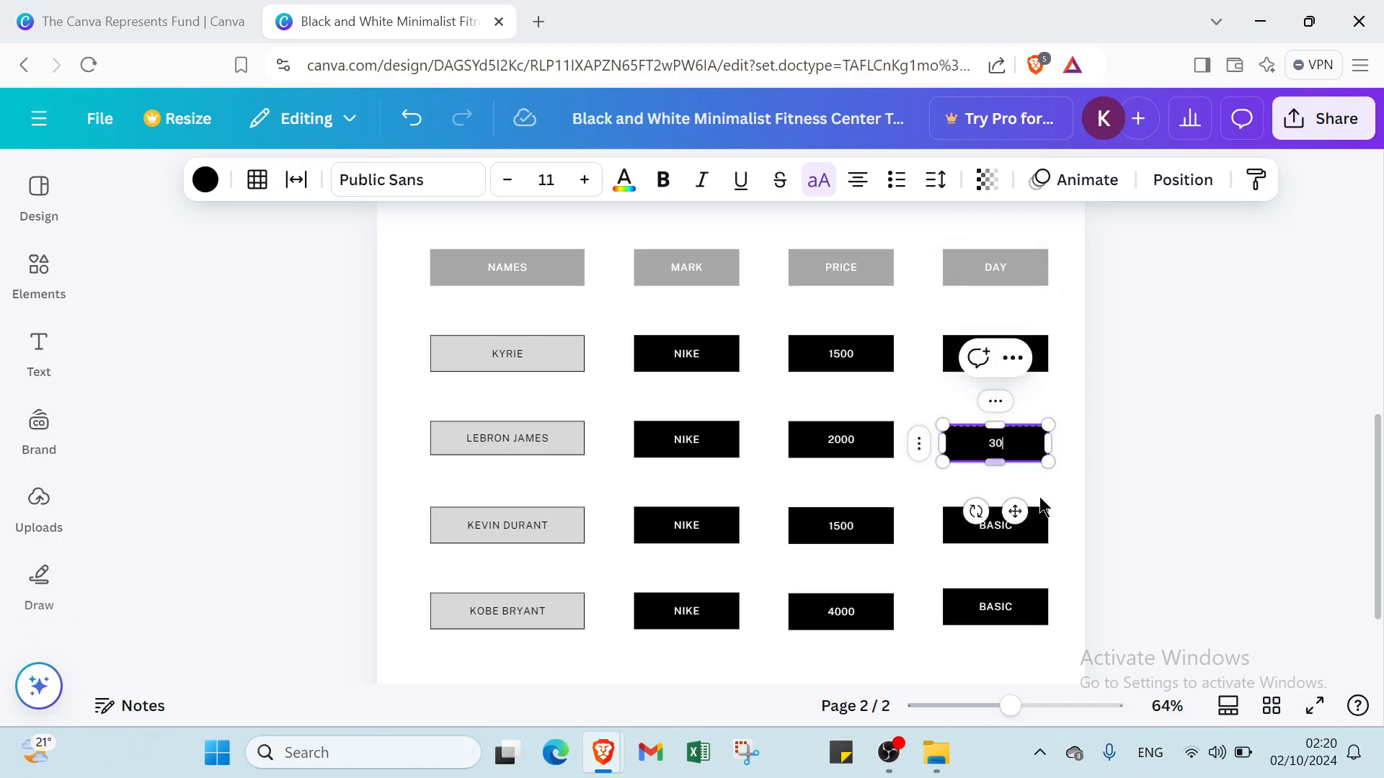
- Enter 70 in the DAY cell of the KEVIN DURANT row and 2 in the KOBE BRYANT row
click(1039, 535)
double_click(1039, 535)
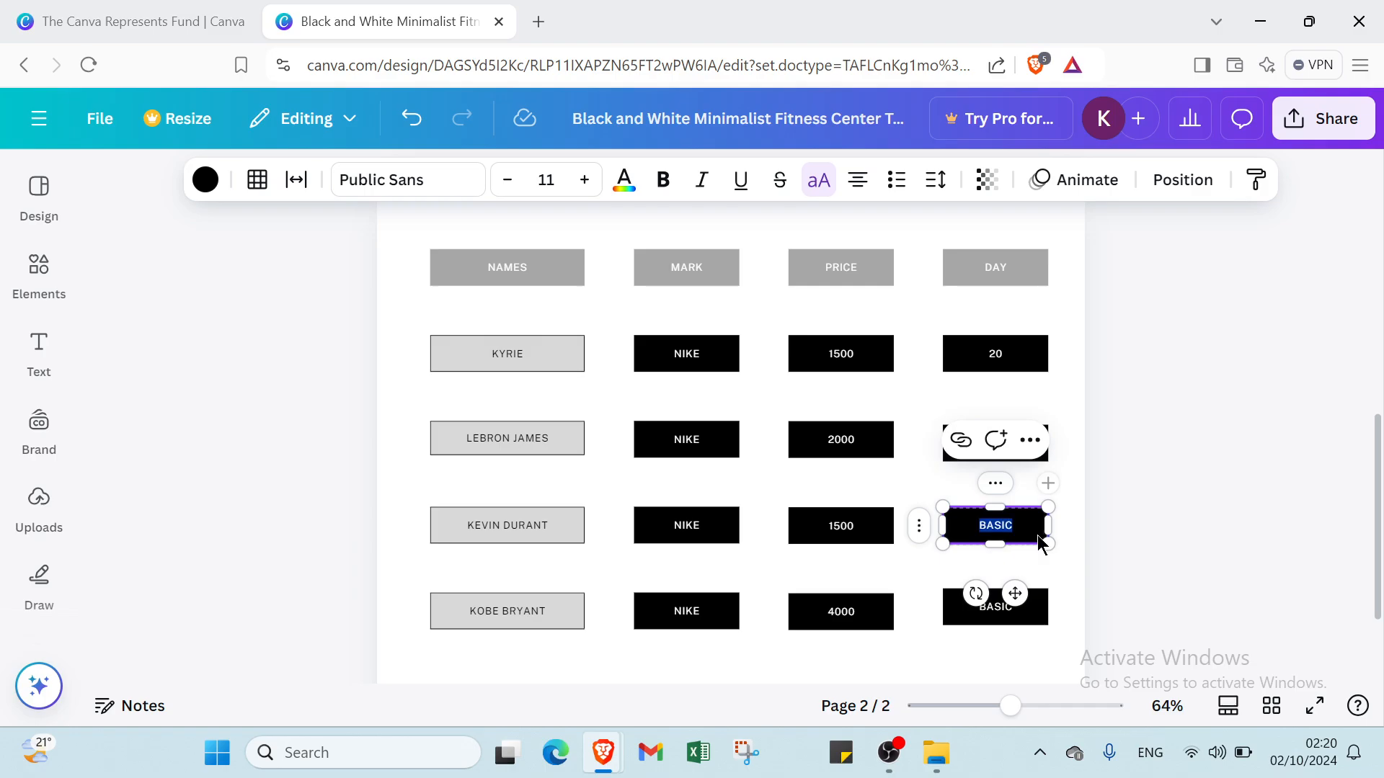
text(70)
click(1014, 612)
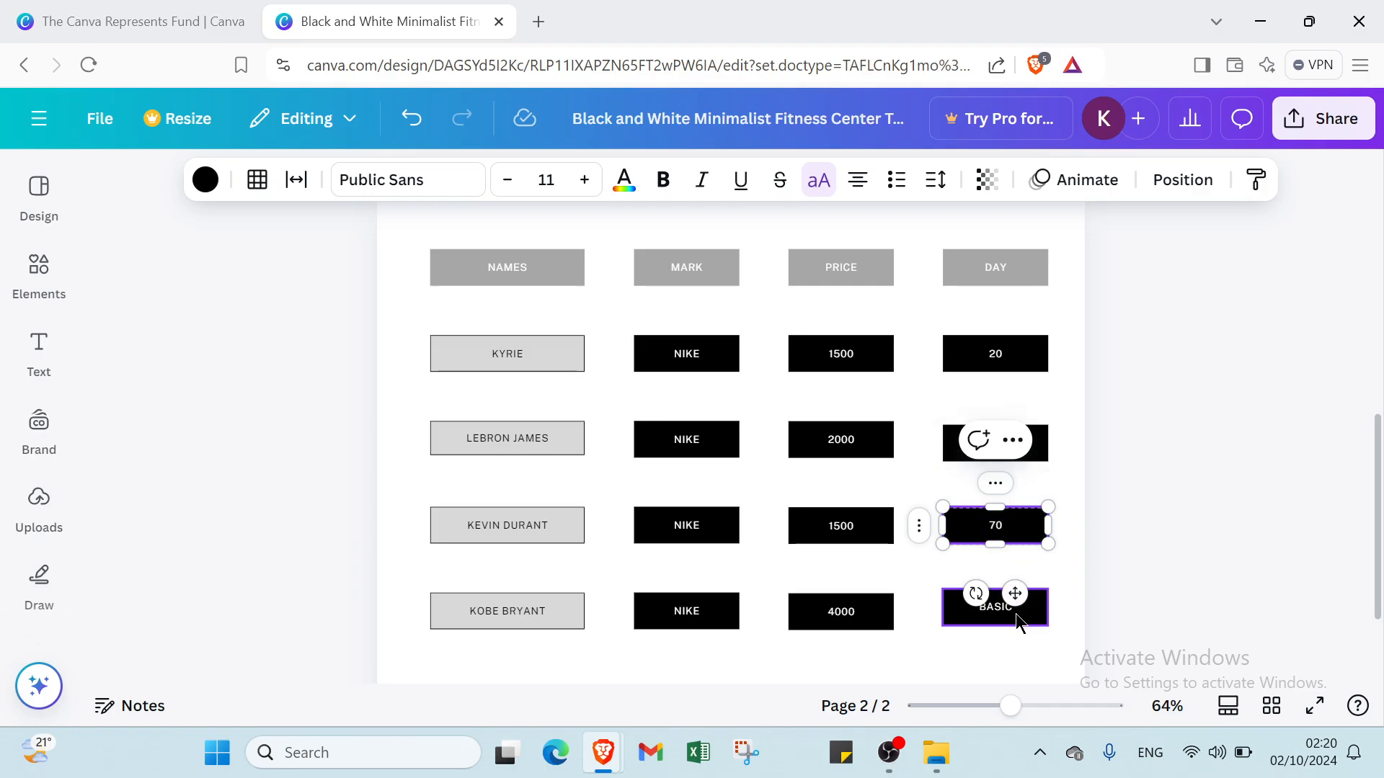
double_click(1015, 613)
text(2)
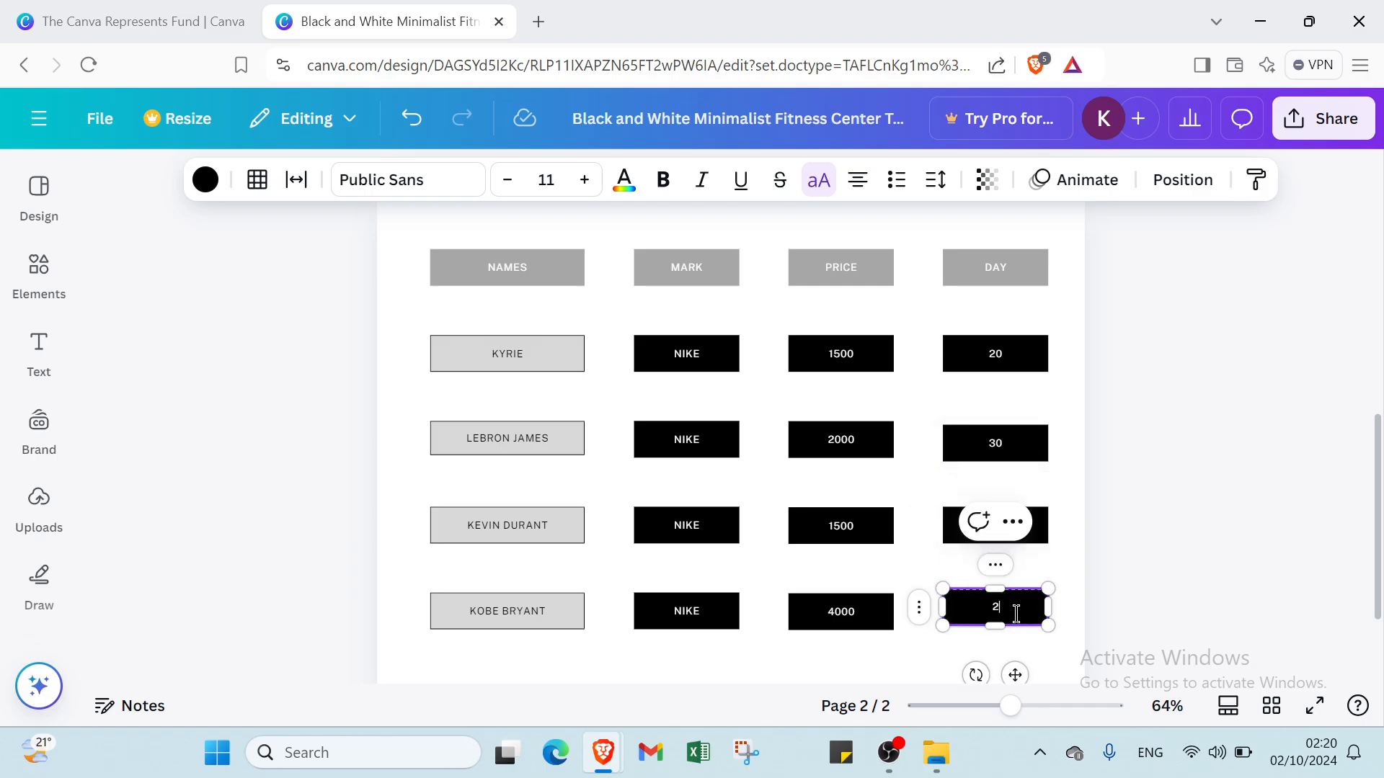
click(1165, 506)
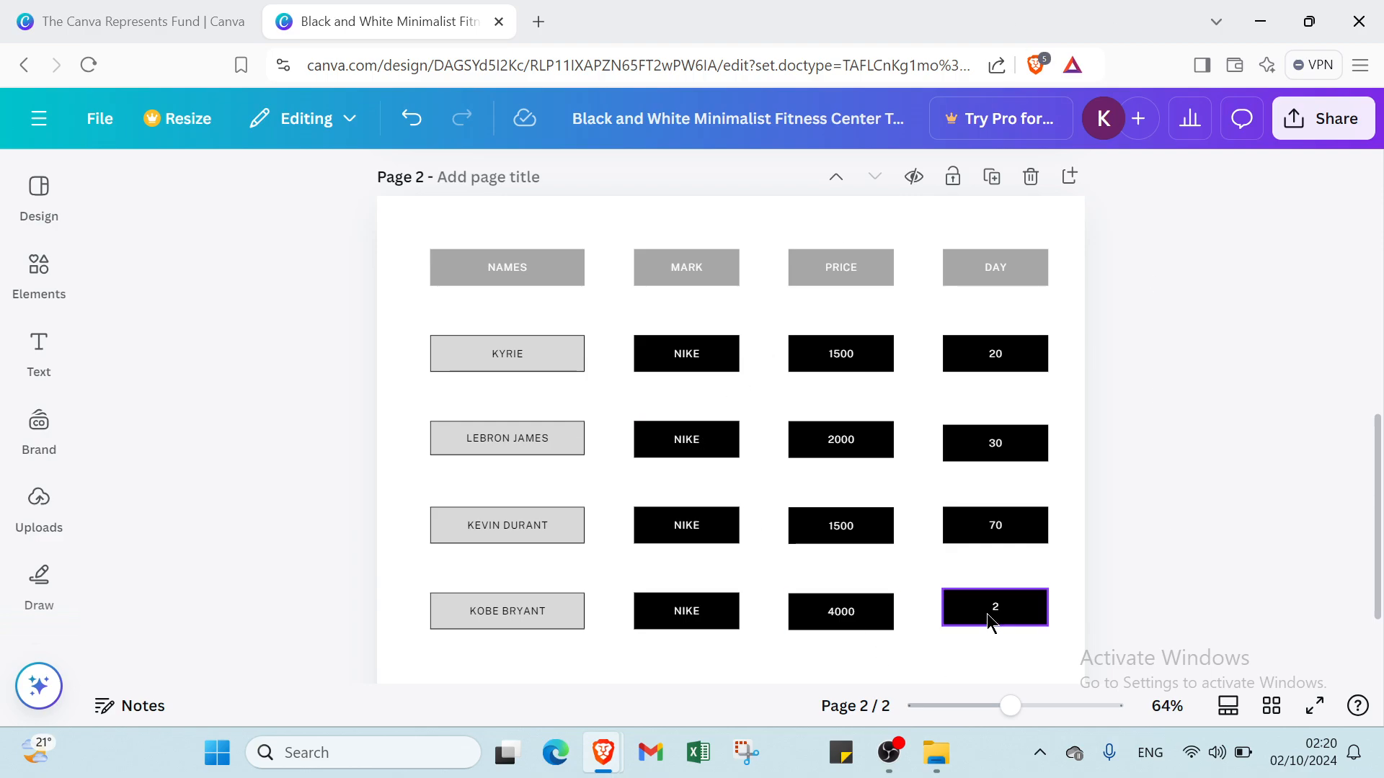
- Move the last DAY cell down slightly to align it with the other cells in the KOBE BRYANT row
drag(988, 621, 990, 628)
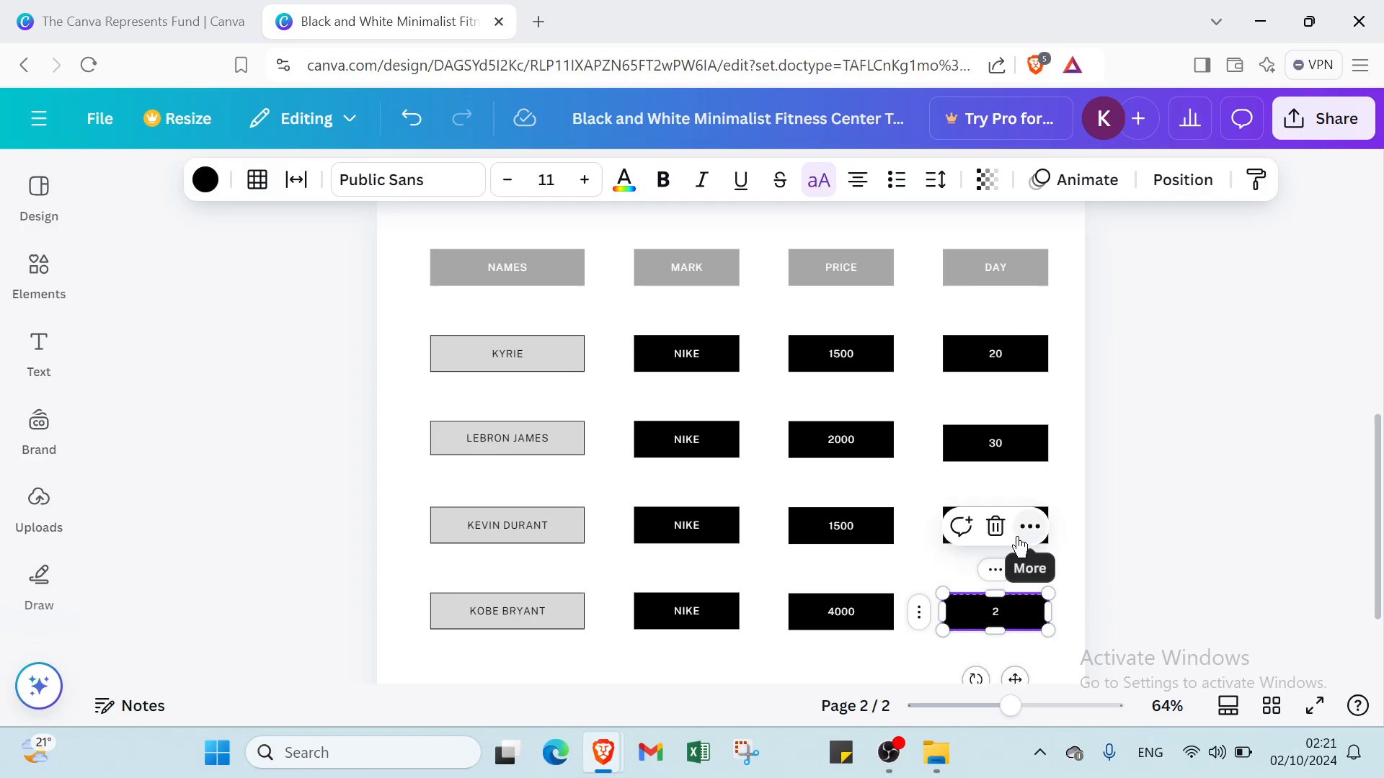
click(1123, 507)
scroll(967, 490, down, 2)
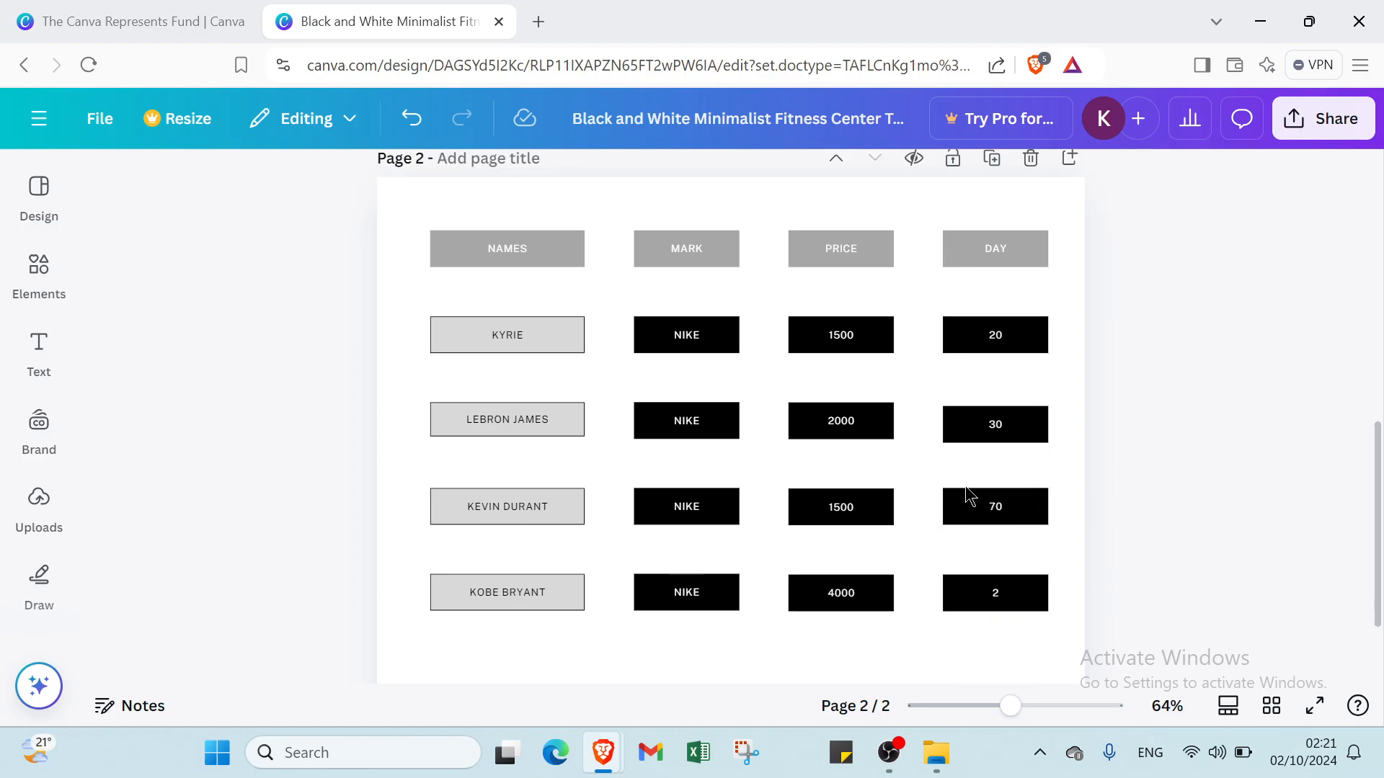
- Delete page 1 with the original fitness center comparison chart, keeping only the custom table page
scroll(1006, 405, up, 15)
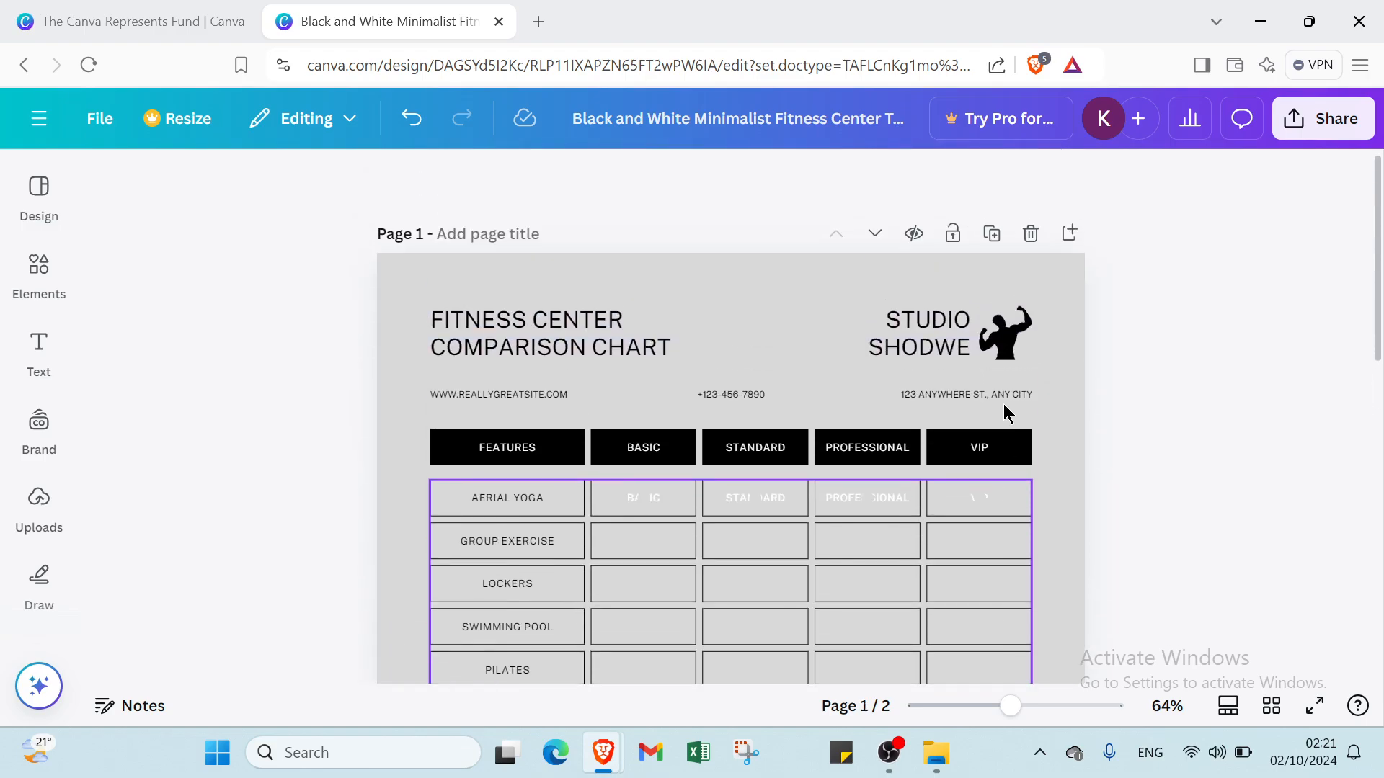
click(1031, 233)
scroll(900, 346, down, 3)
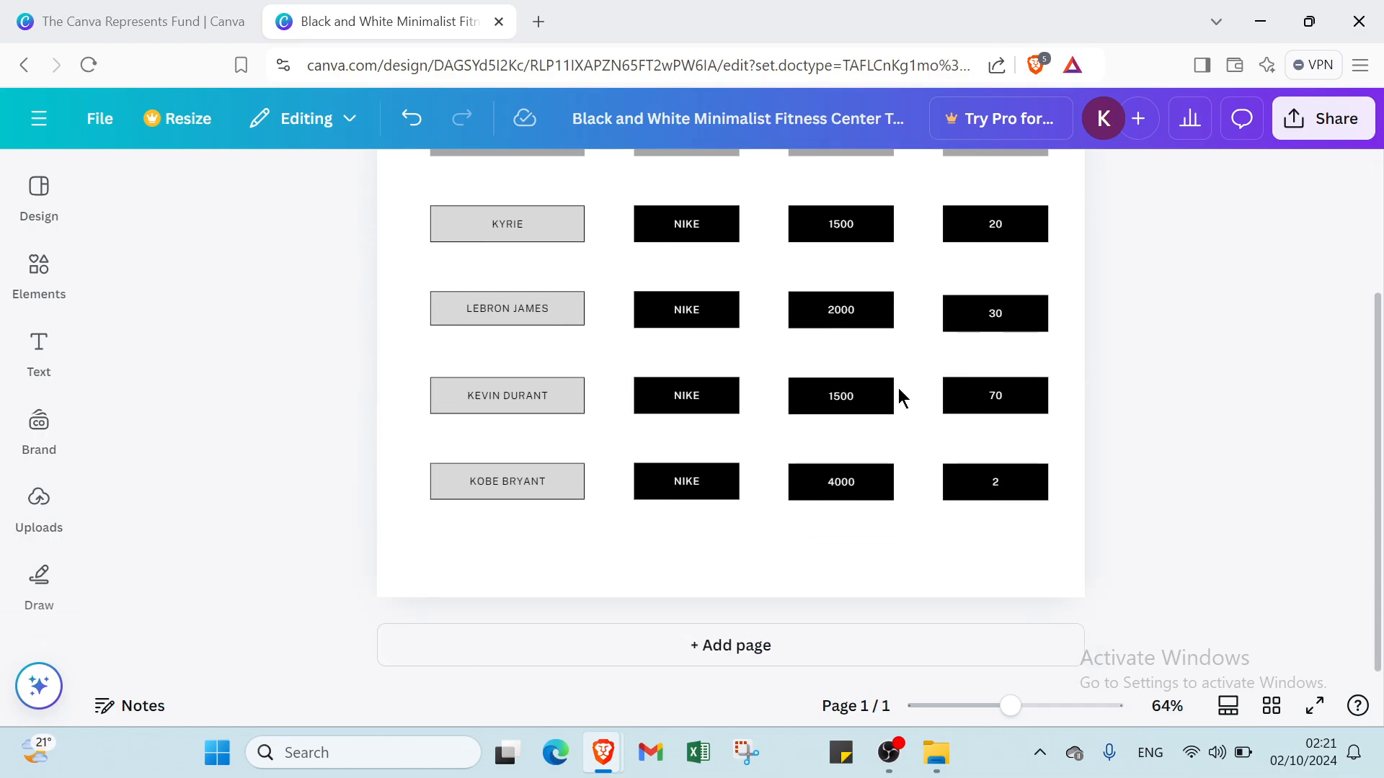
scroll(939, 366, up, 3)
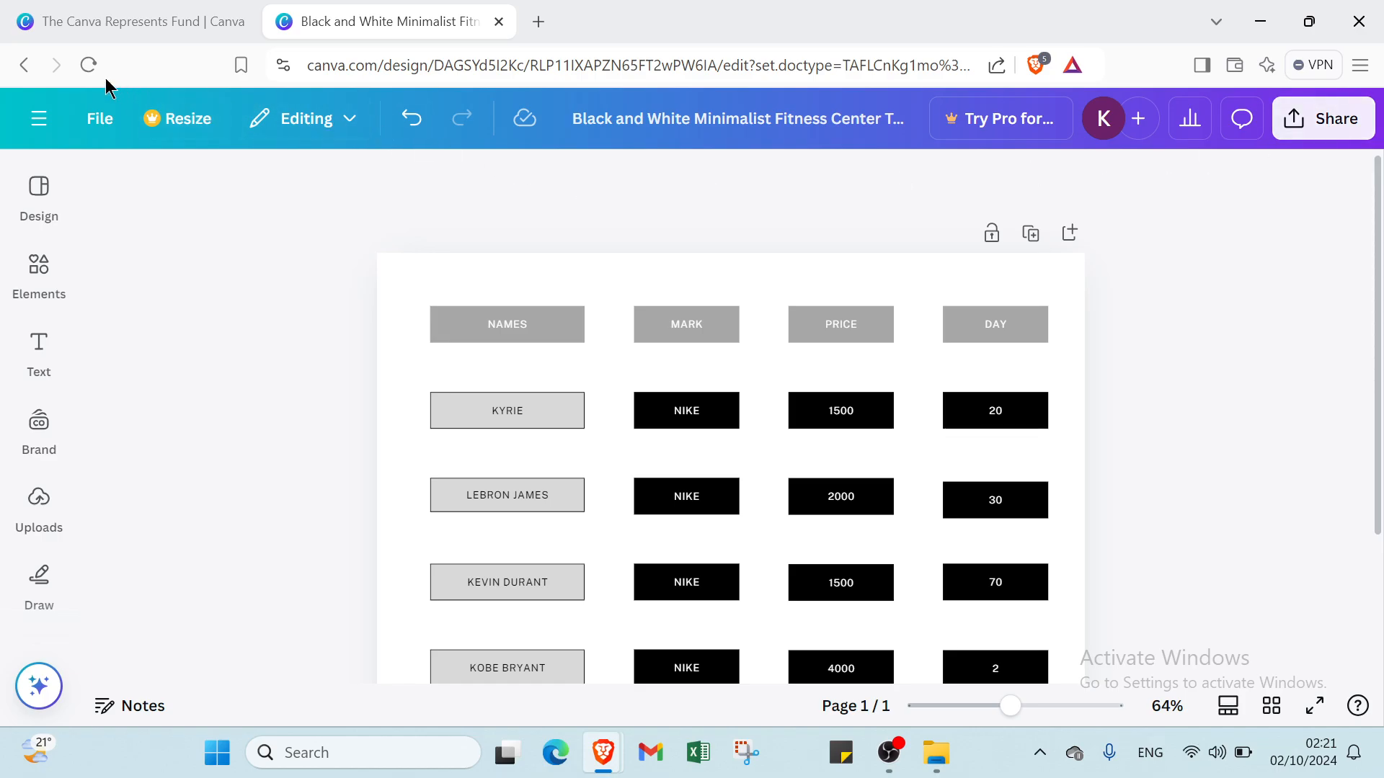
- Leave the design for the Canva home page and switch to the browser tab with the Canva Represents Fund page
click(20, 66)
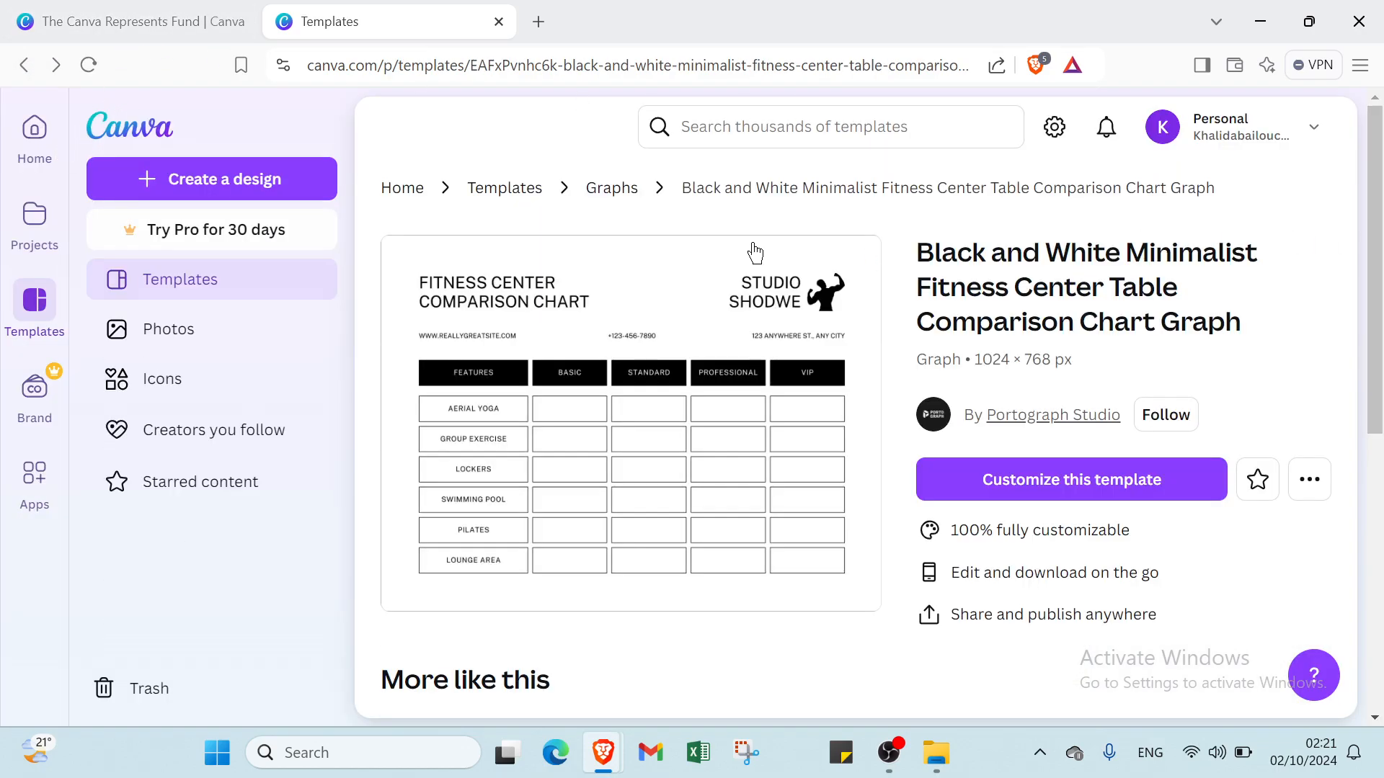
click(57, 149)
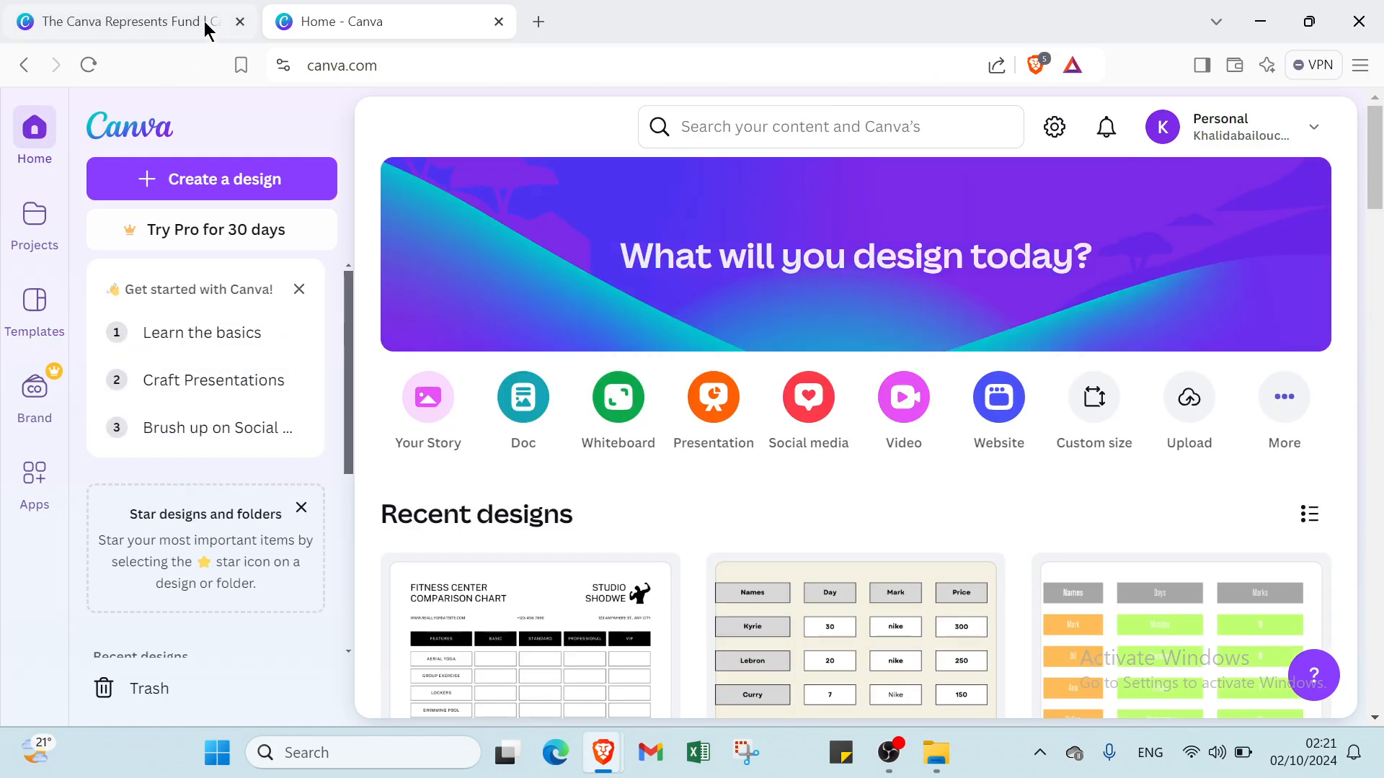
click(204, 20)
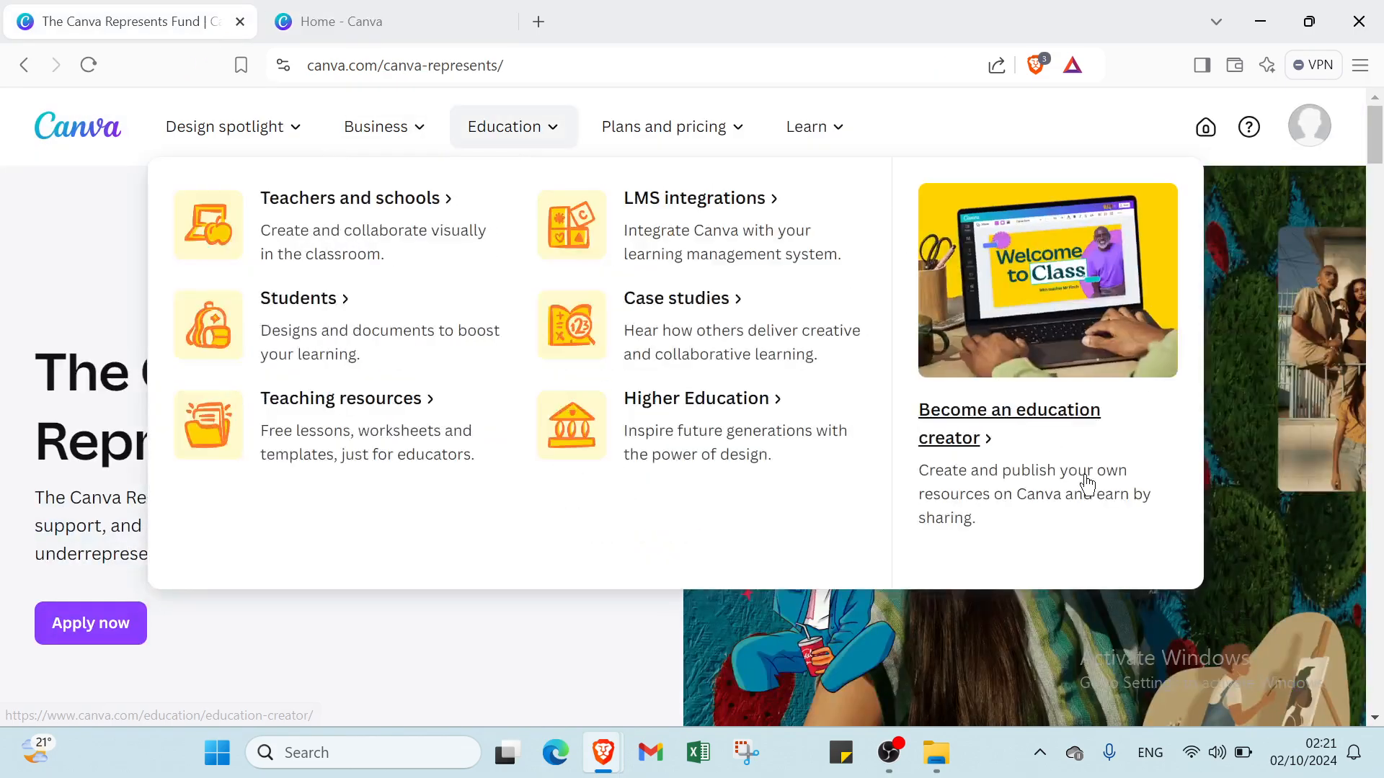